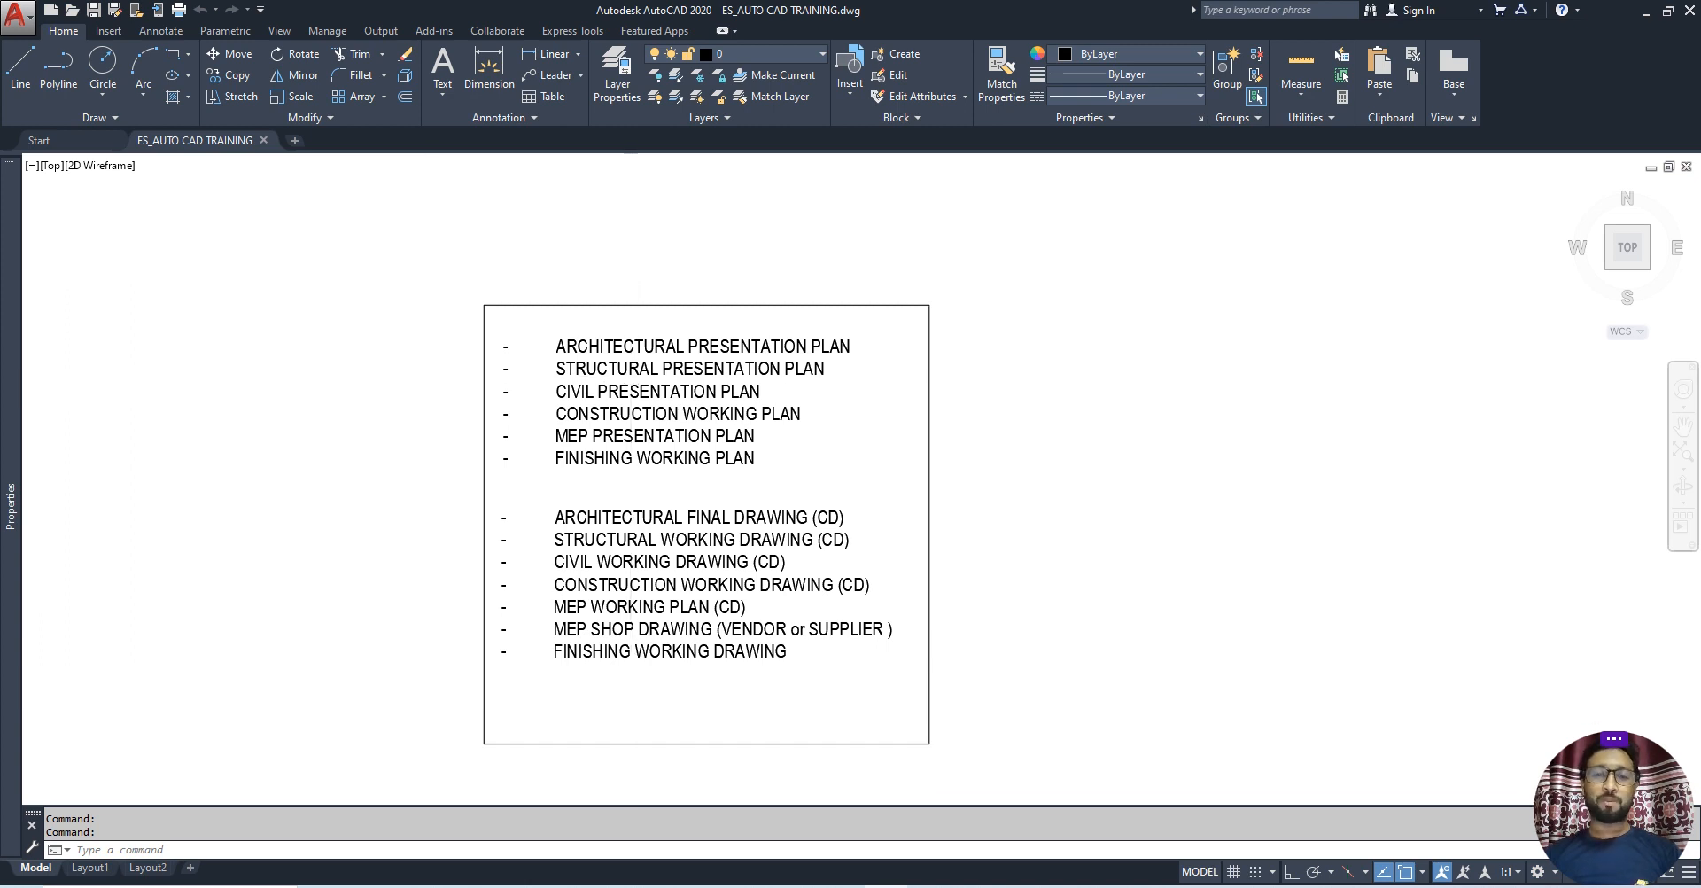
# Draw a horizontal line about 74'-10" long with Ortho on, in the empty space beside the framed drawing list.
pyautogui.scroll(-2, 631, 377)
pyautogui.moveTo(652, 412); pyautogui.dragTo(630, 417, button='middle')
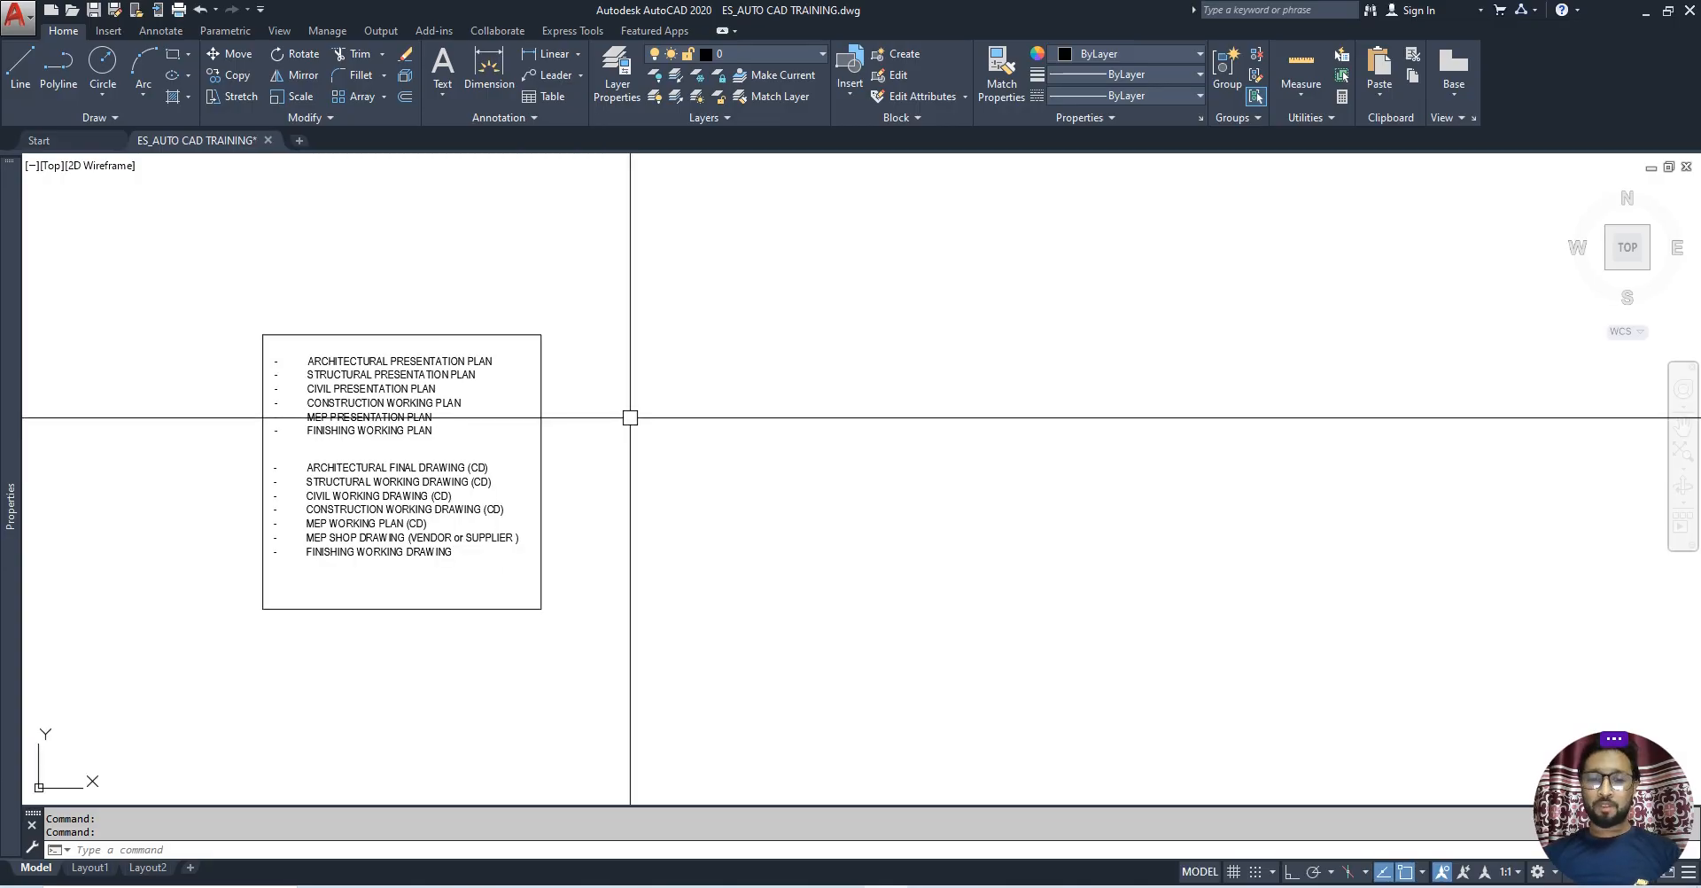
pyautogui.click(27, 78)
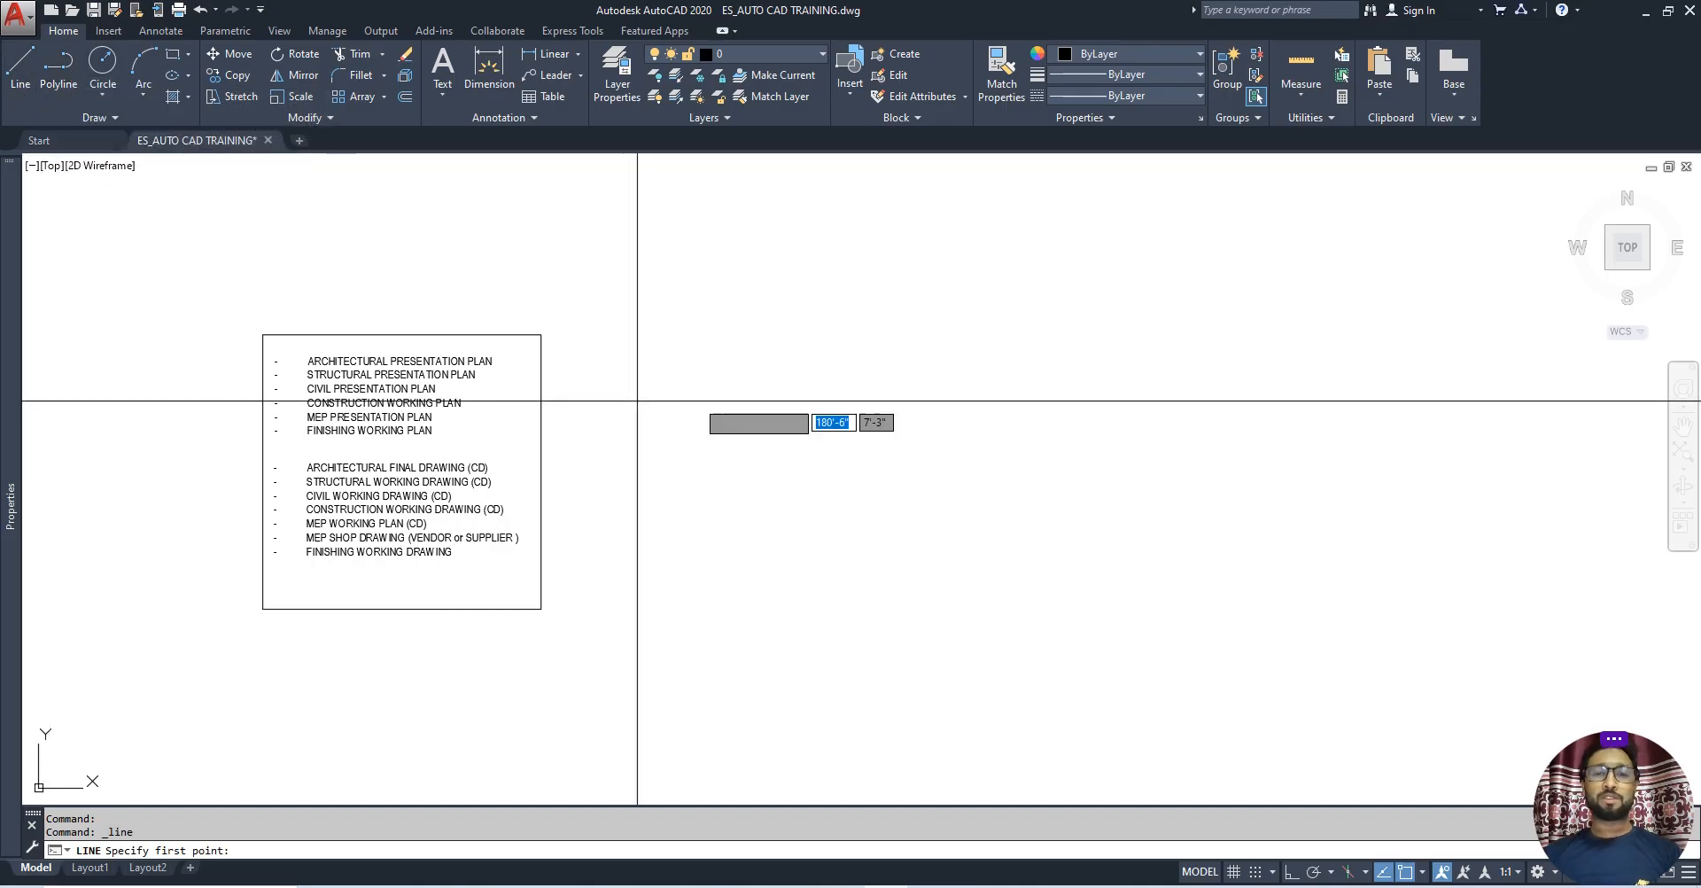
pyautogui.click(697, 397)
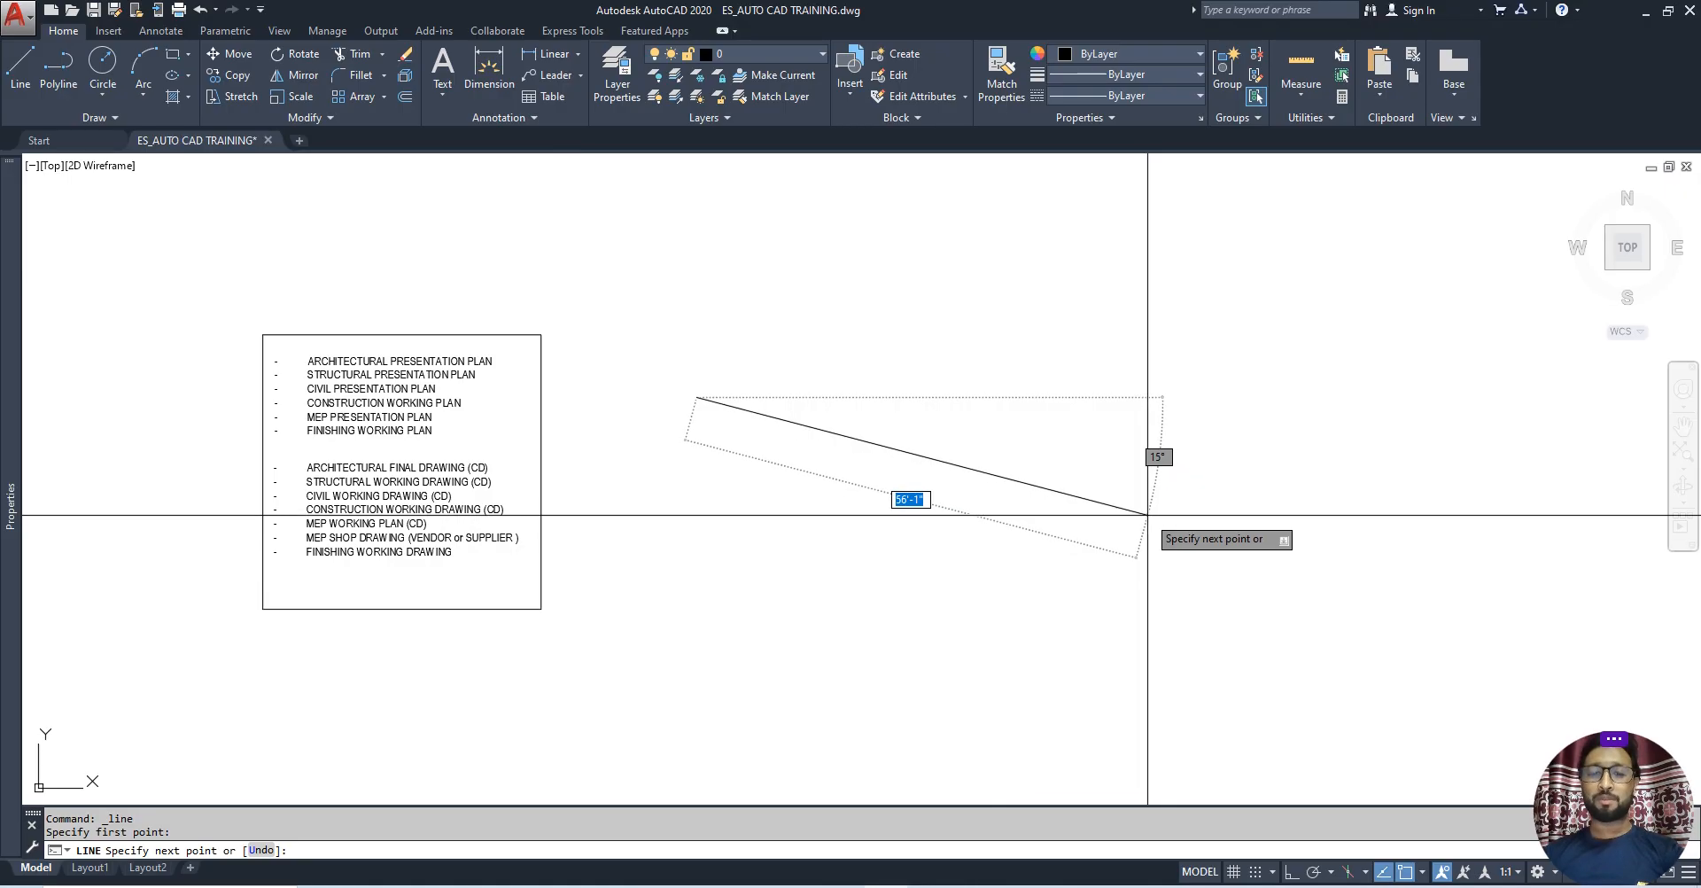
pyautogui.press('F8')
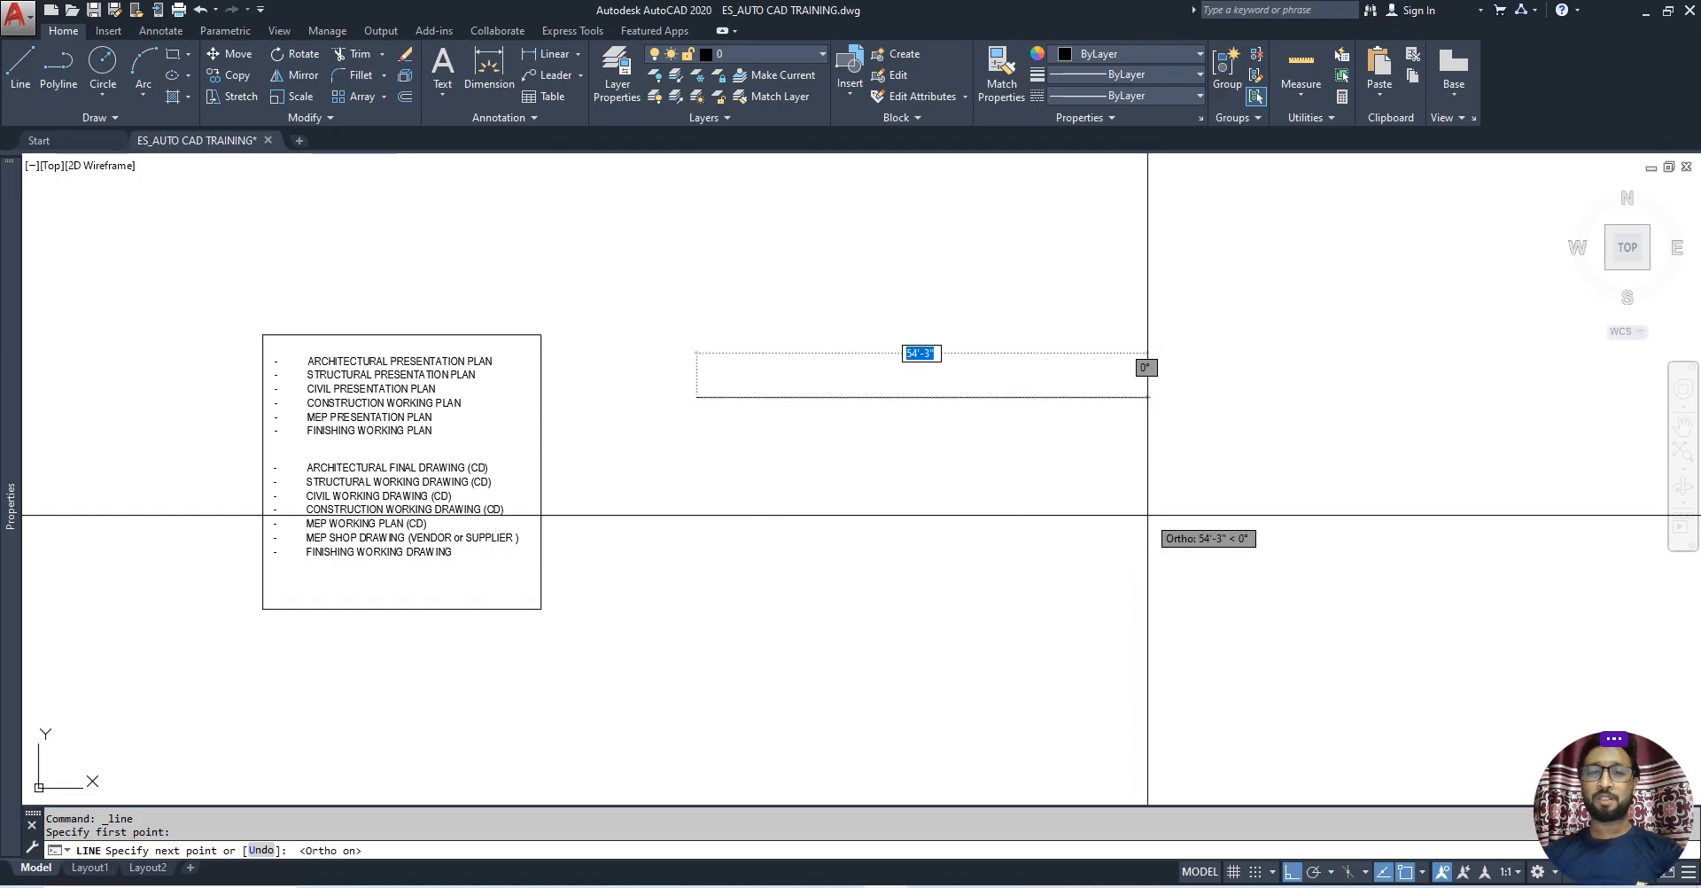
pyautogui.press('F8')
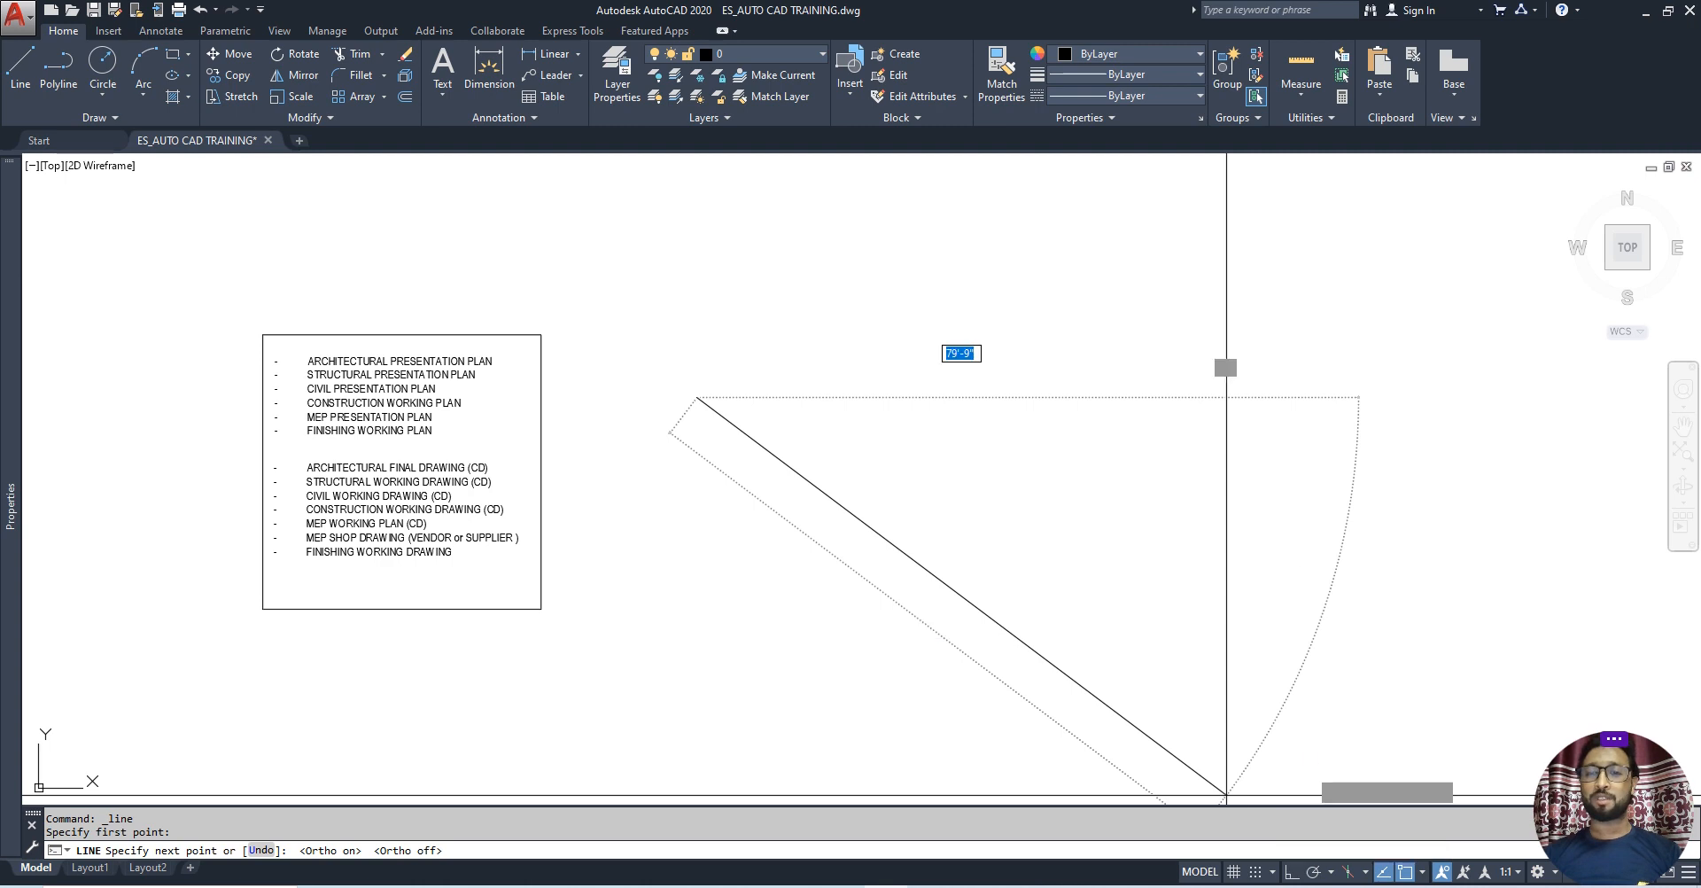
pyautogui.press('F8')
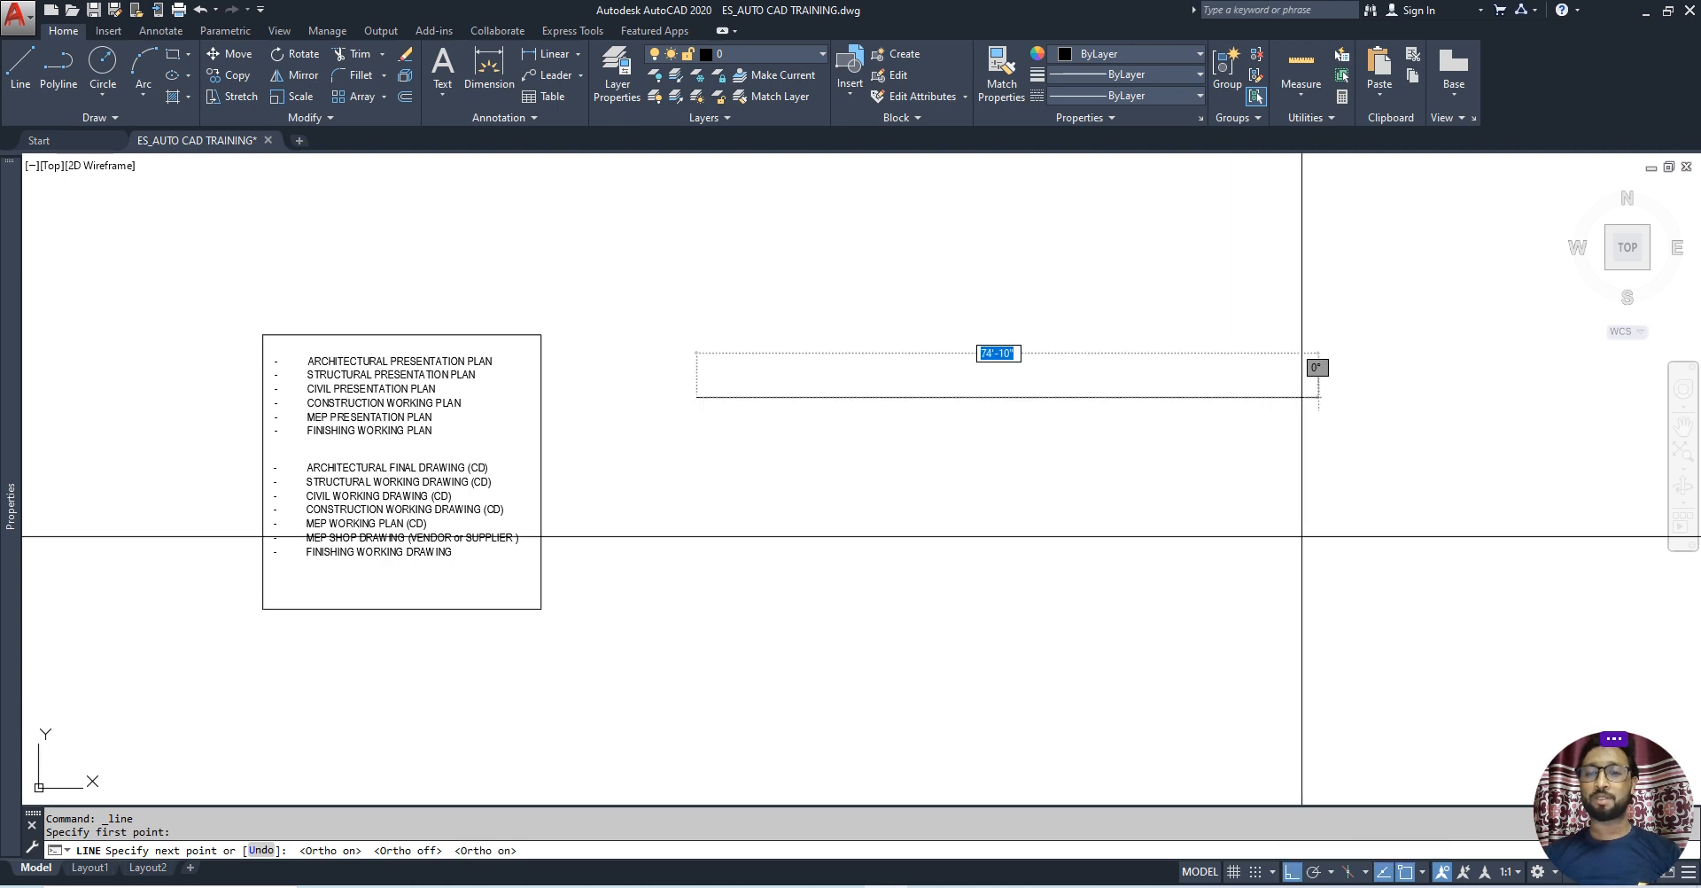
pyautogui.click(1318, 461)
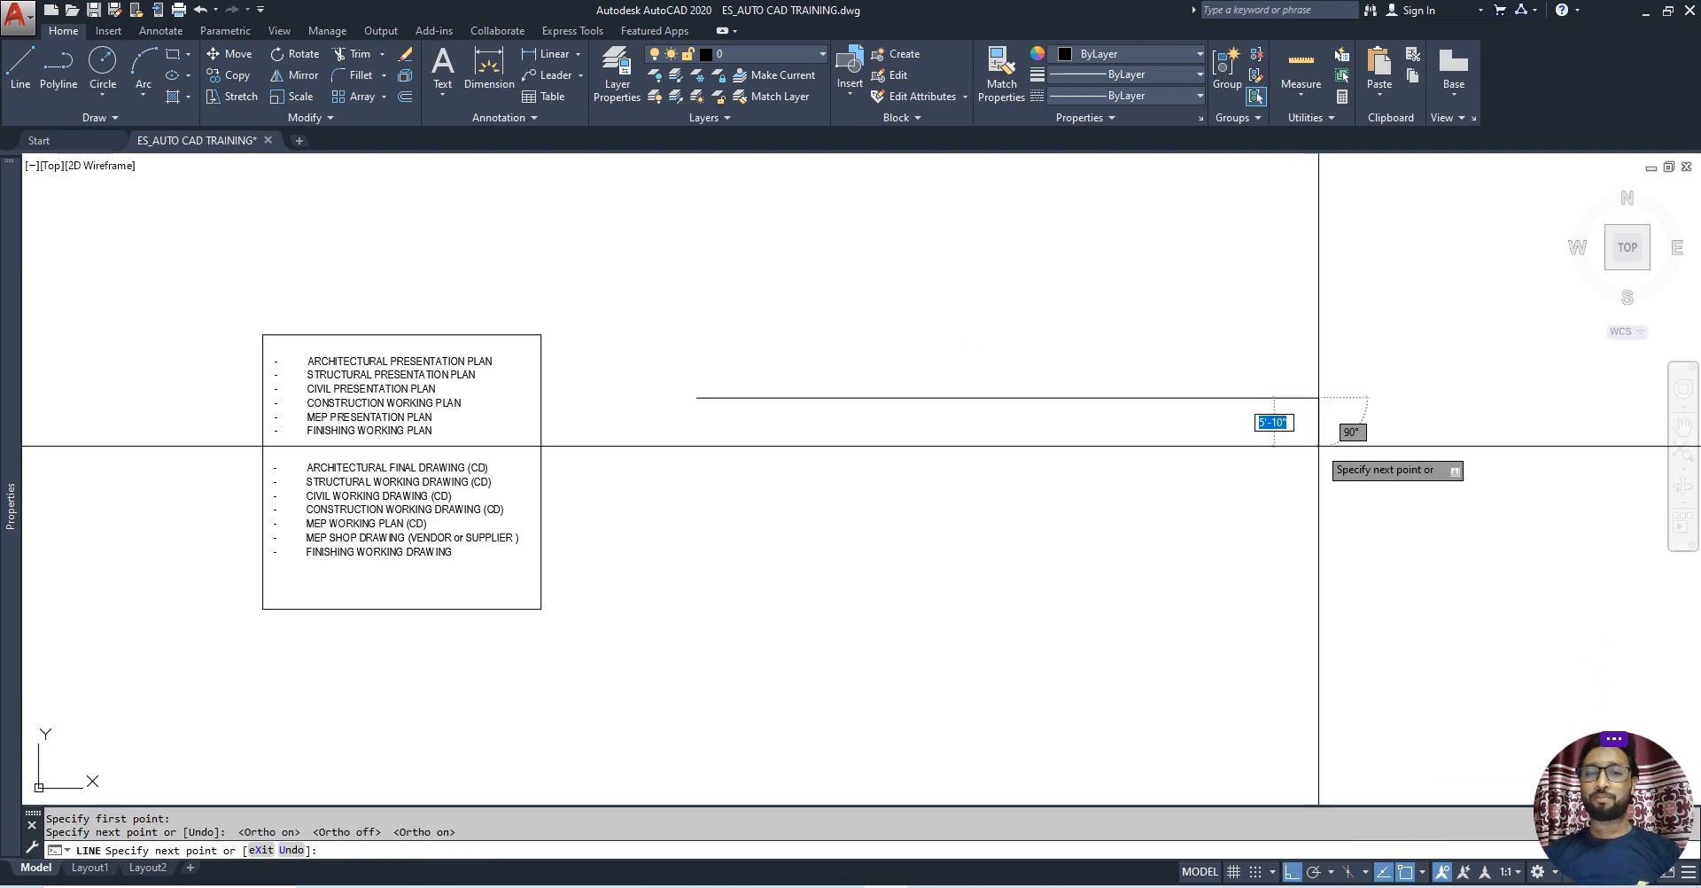
pyautogui.press('Escape')
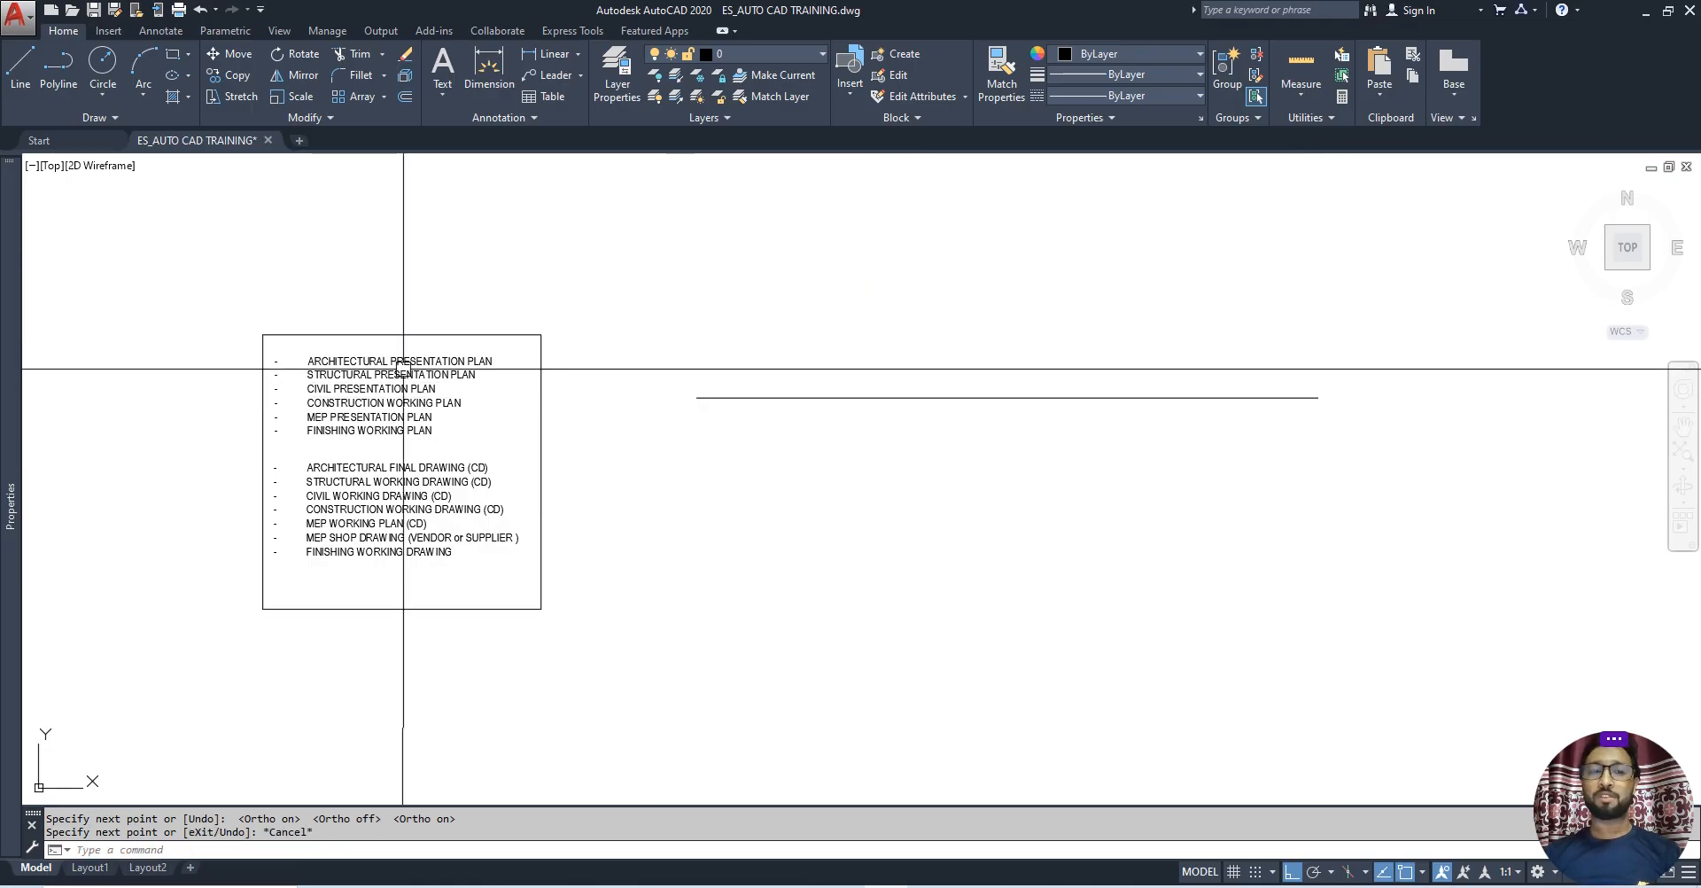
# Start a multiline text near the line's left end with the heading COMMAND above a LINE row.
pyautogui.rightClick(688, 413)
pyautogui.press('Escape')
pyautogui.write('t')
pyautogui.press('Return')
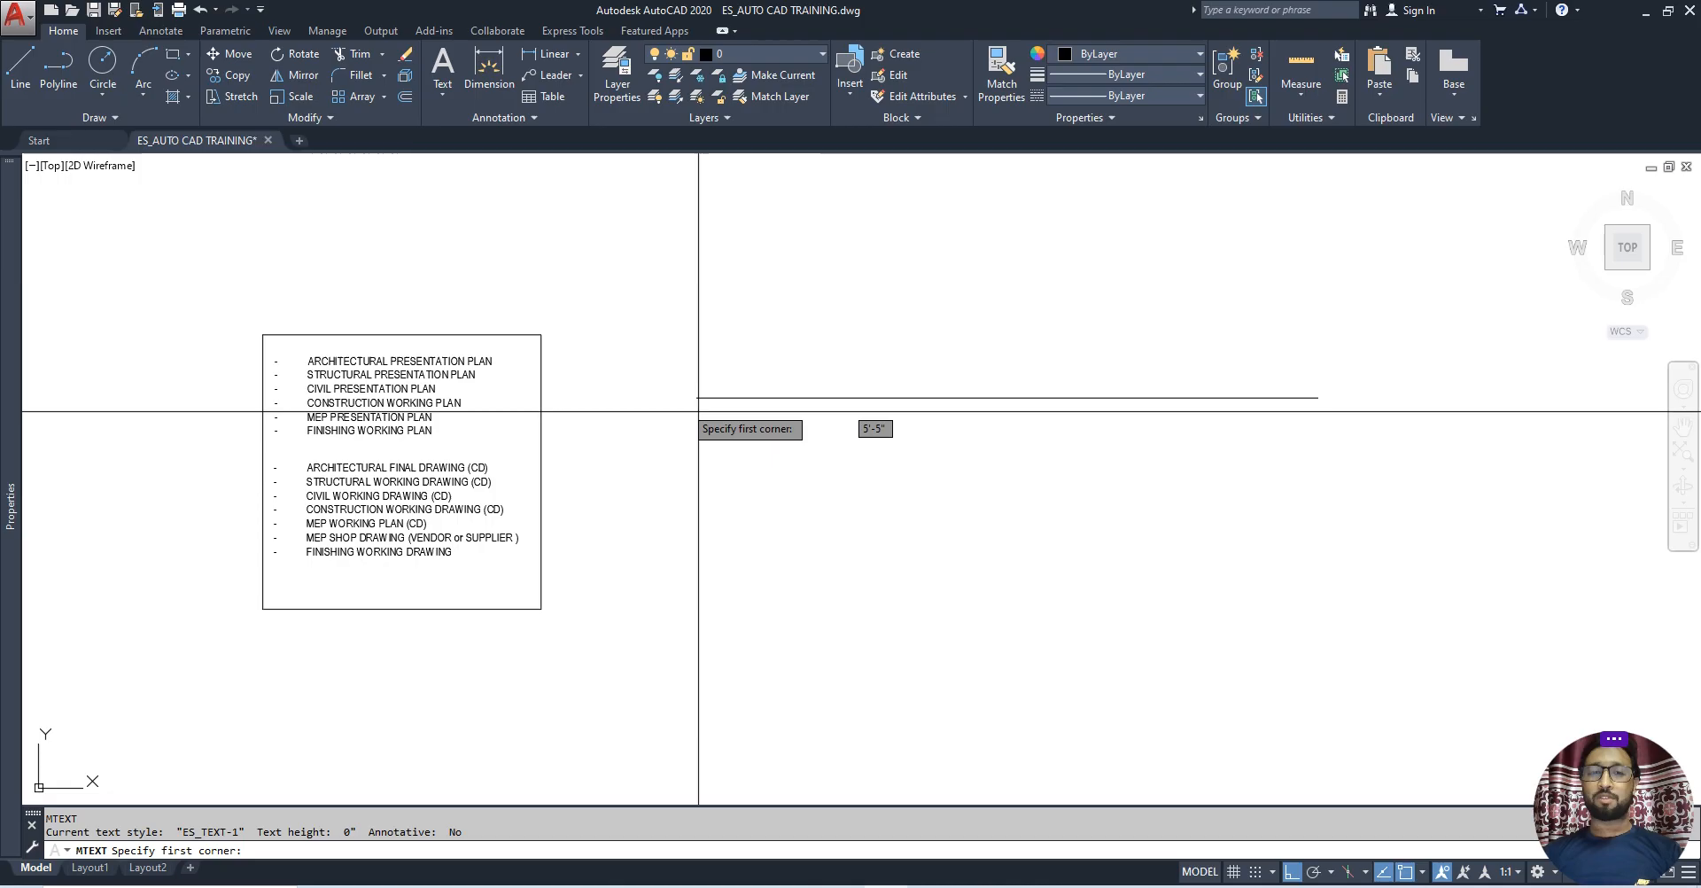
pyautogui.click(651, 385)
pyautogui.click(675, 412)
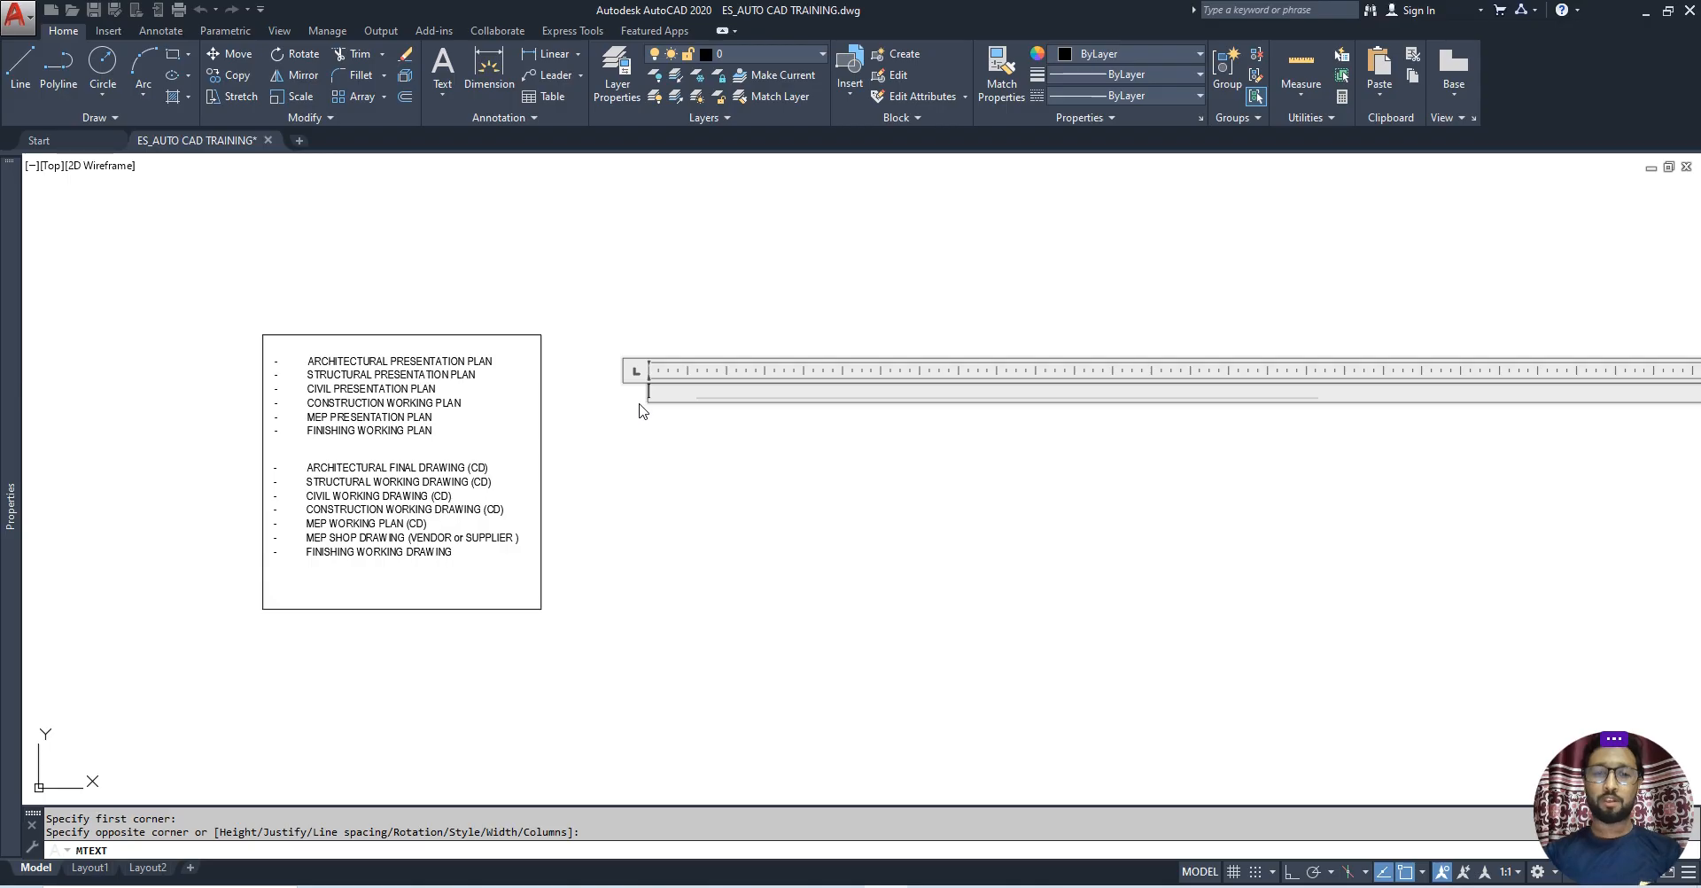
pyautogui.write('LINE')
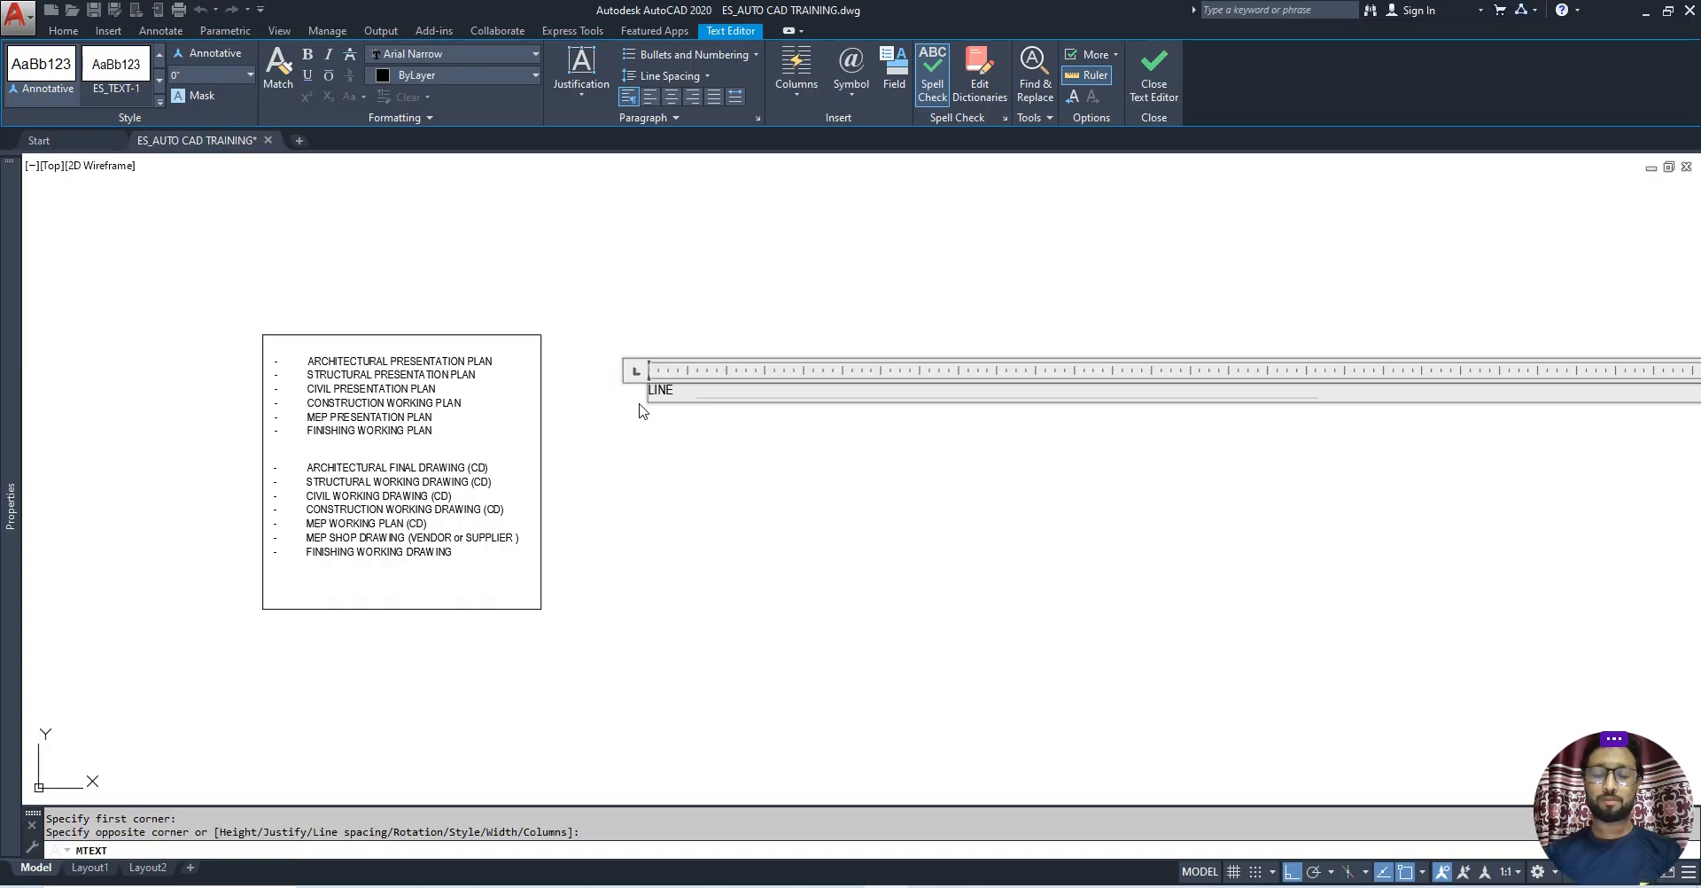
pyautogui.press('Left')
pyautogui.press('Return')
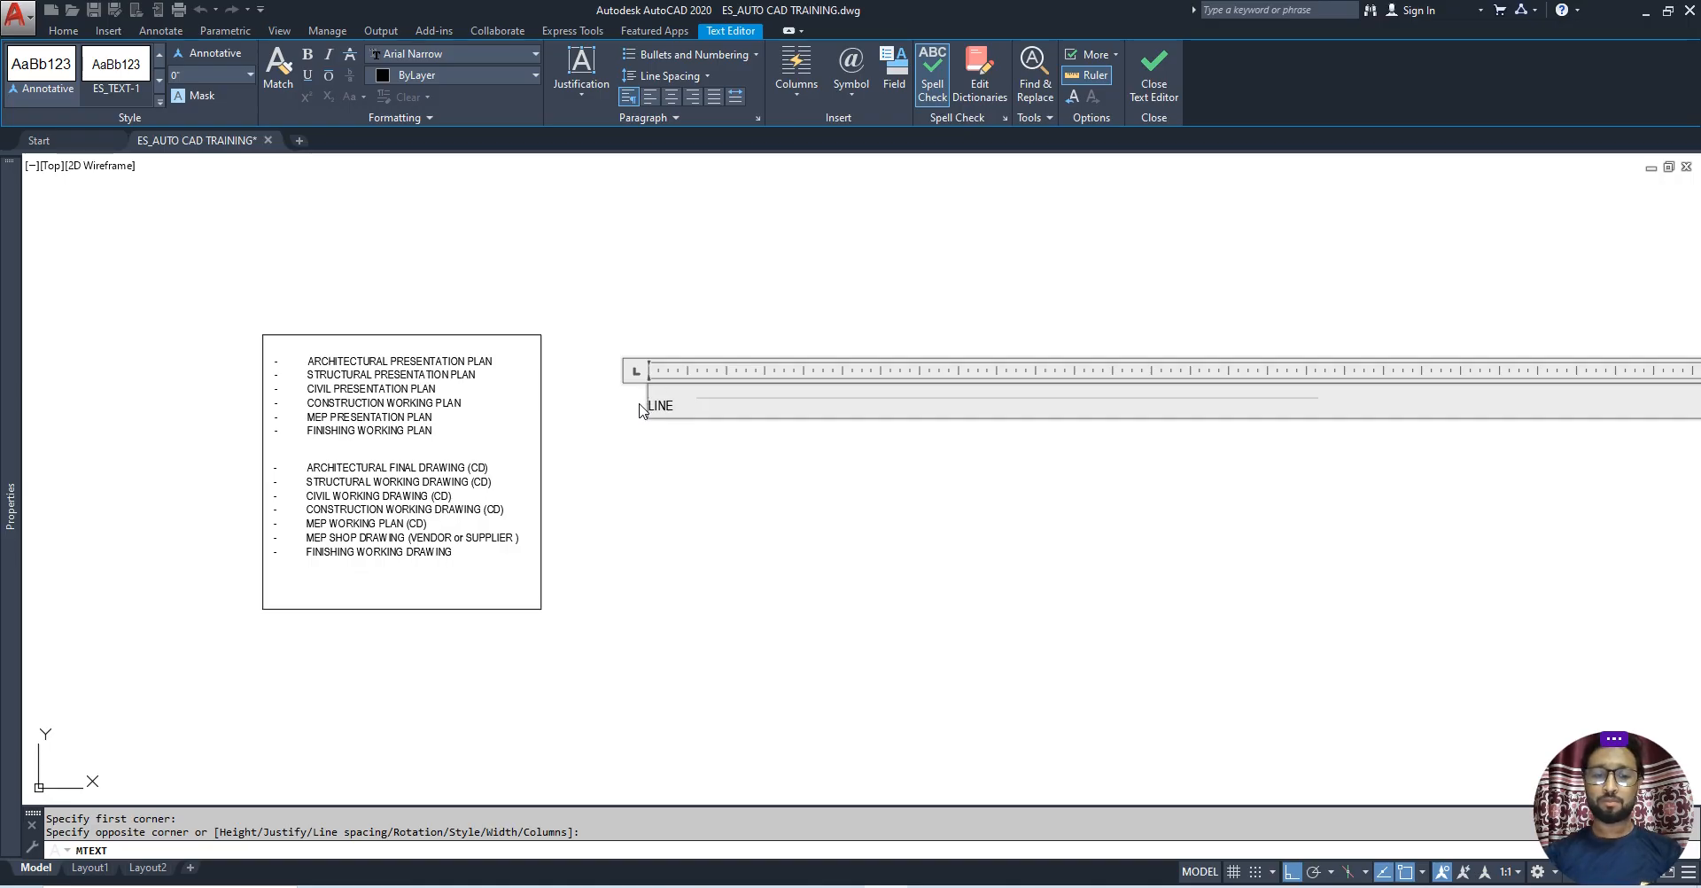
pyautogui.write('COMMAND')
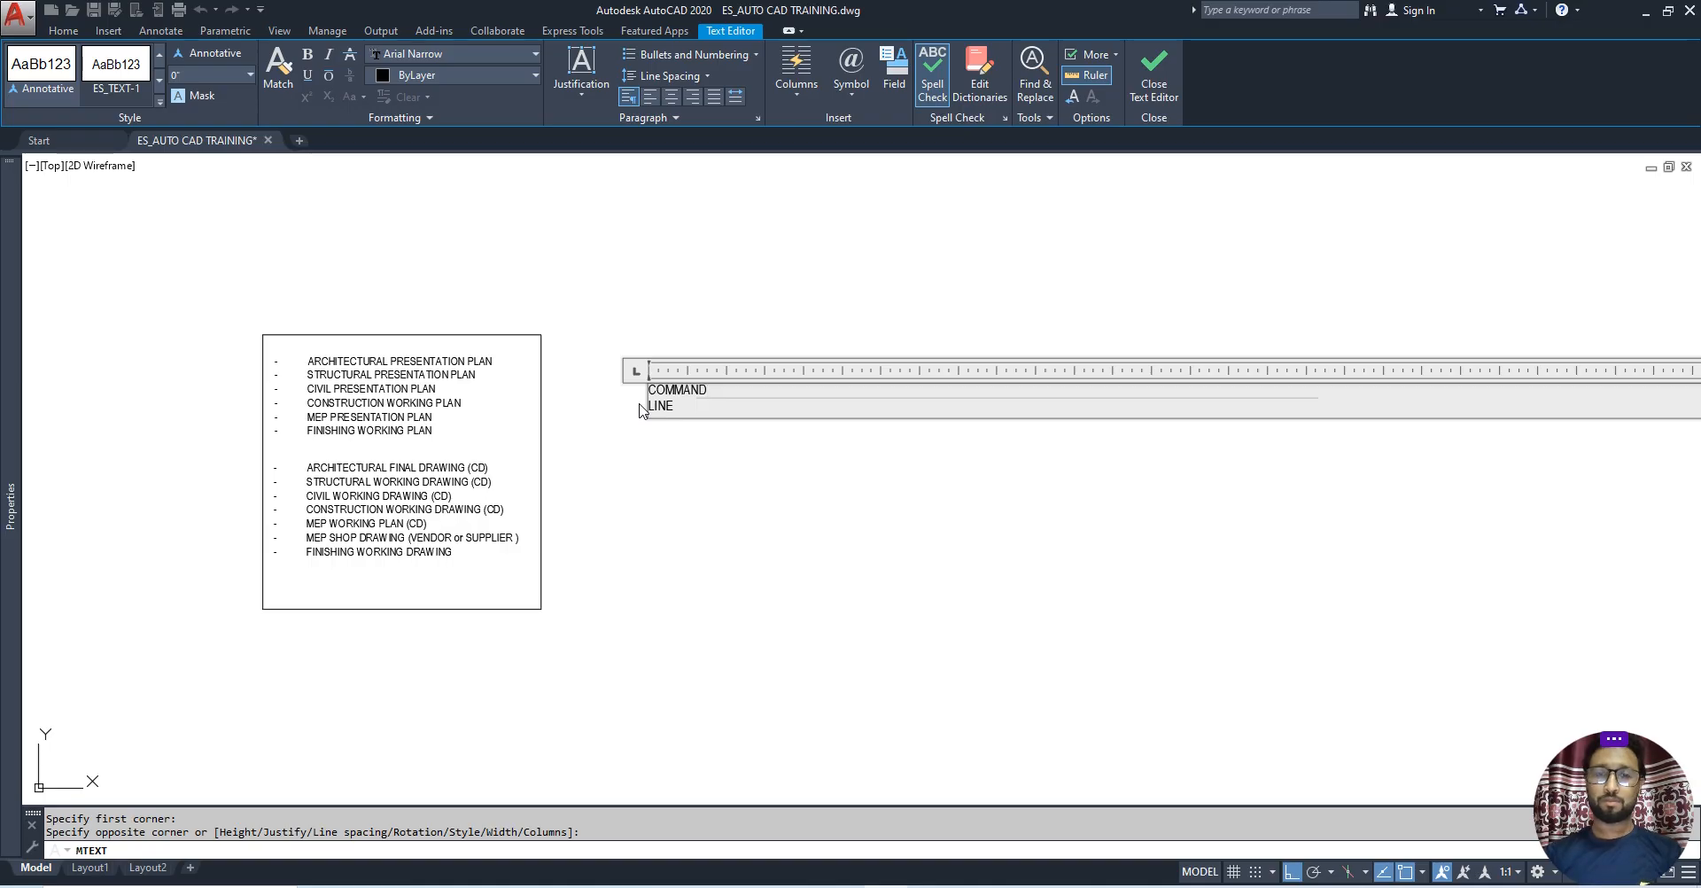
# Extend the LINE row to "LINE - L ENTER" and add a row reading "COPY- CO or CP ENTER" below it.
pyautogui.click(685, 413)
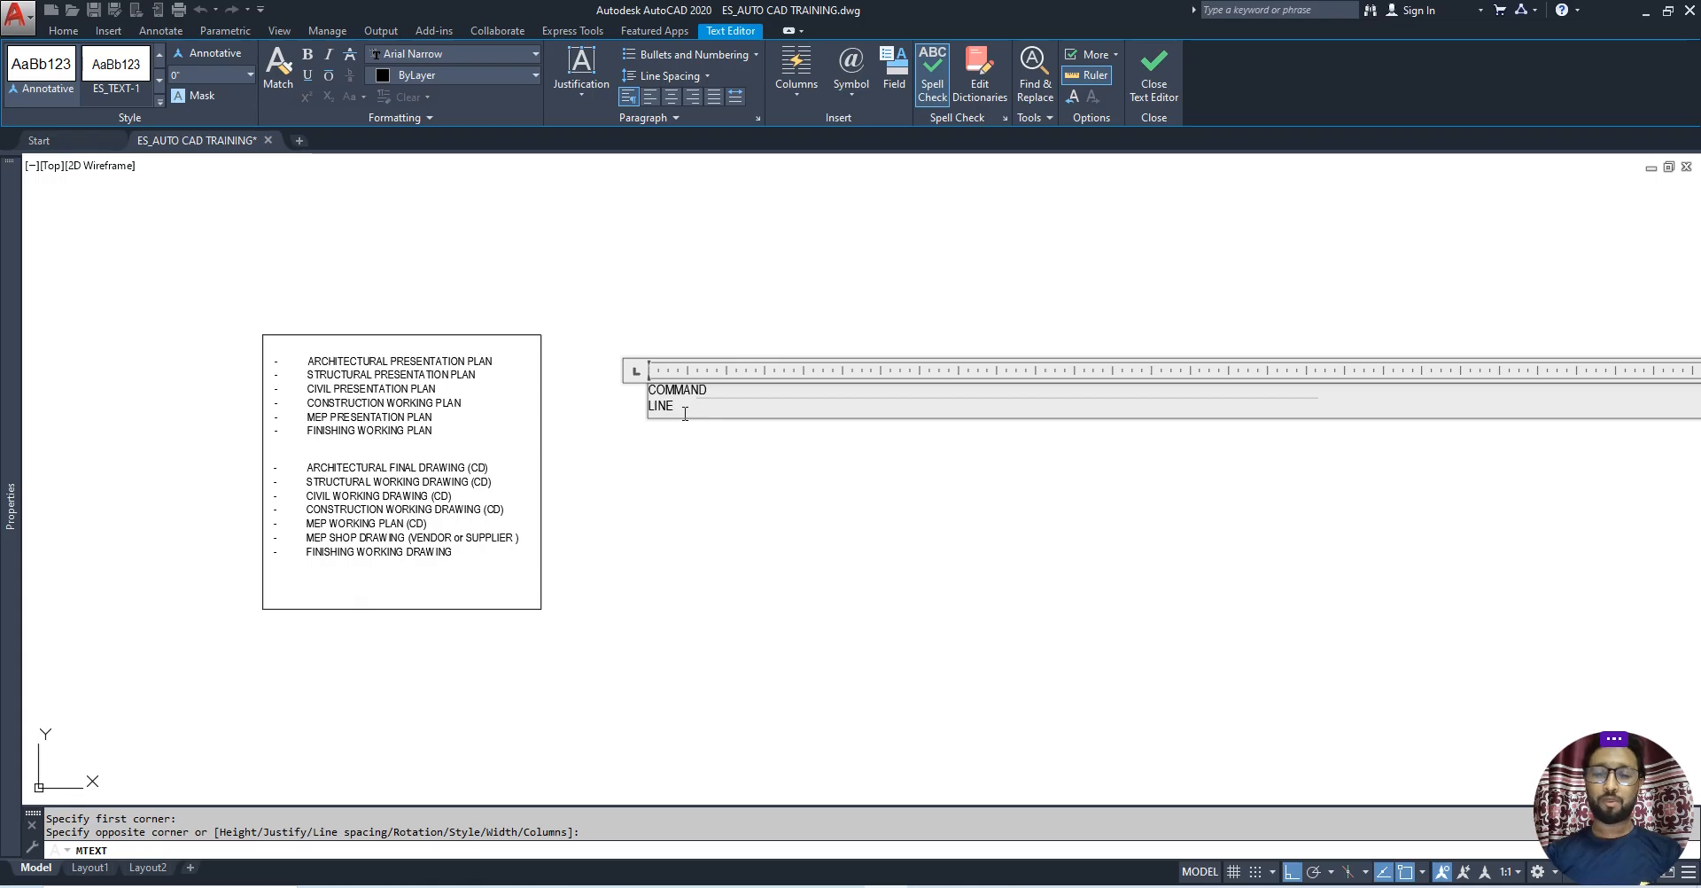
pyautogui.write('- L ENTER')
pyautogui.press('Return')
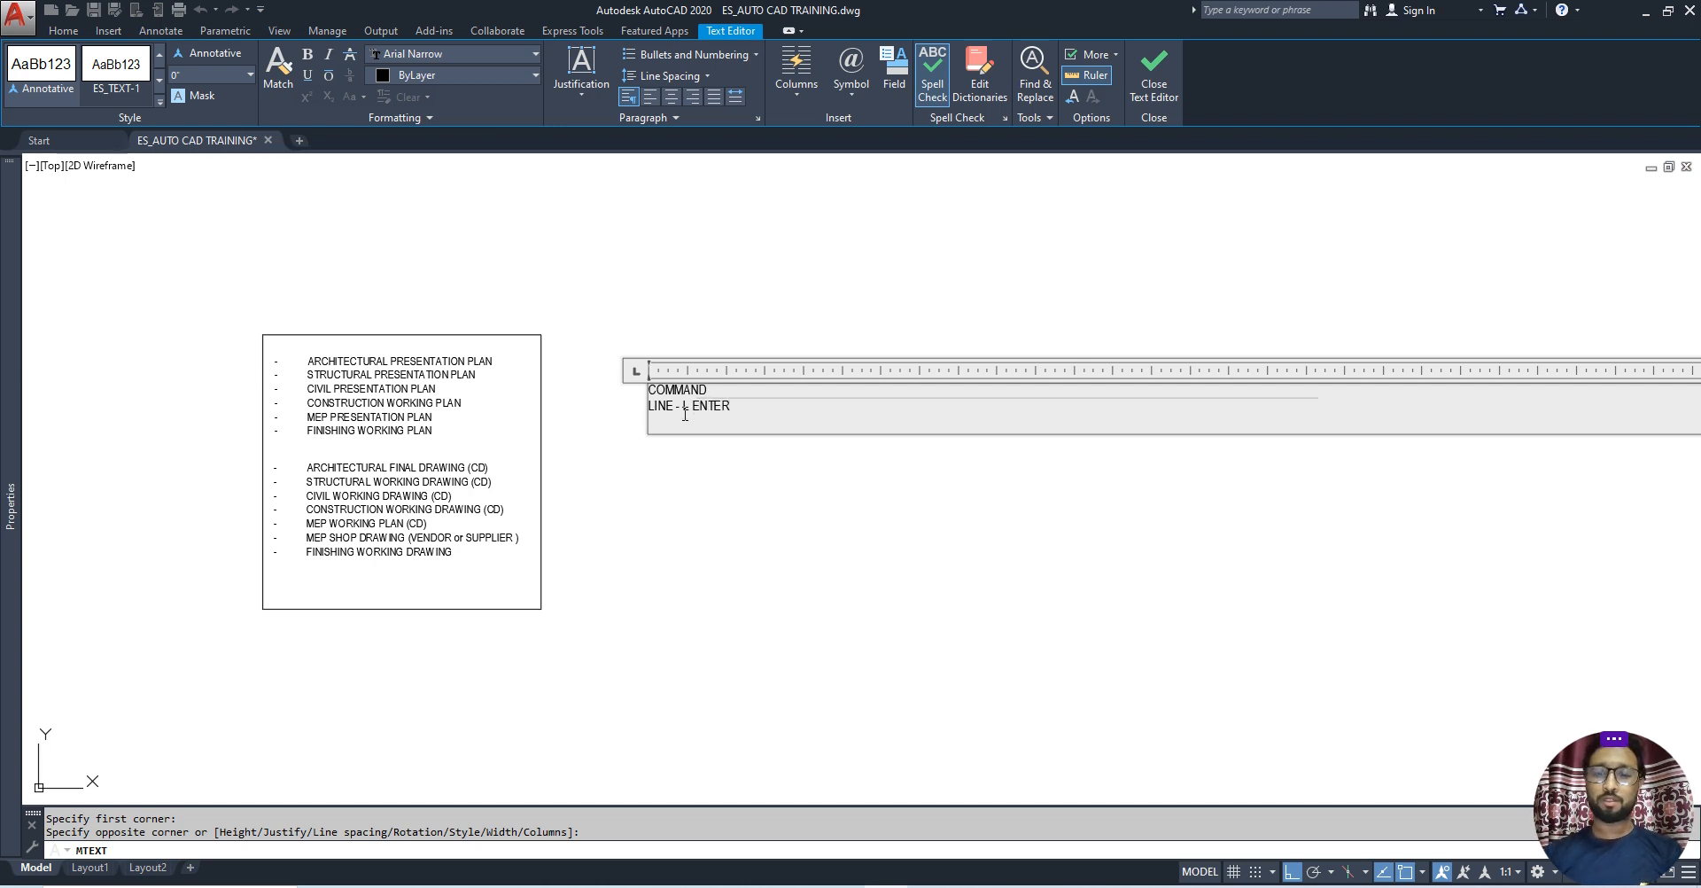
pyautogui.write('COPY')
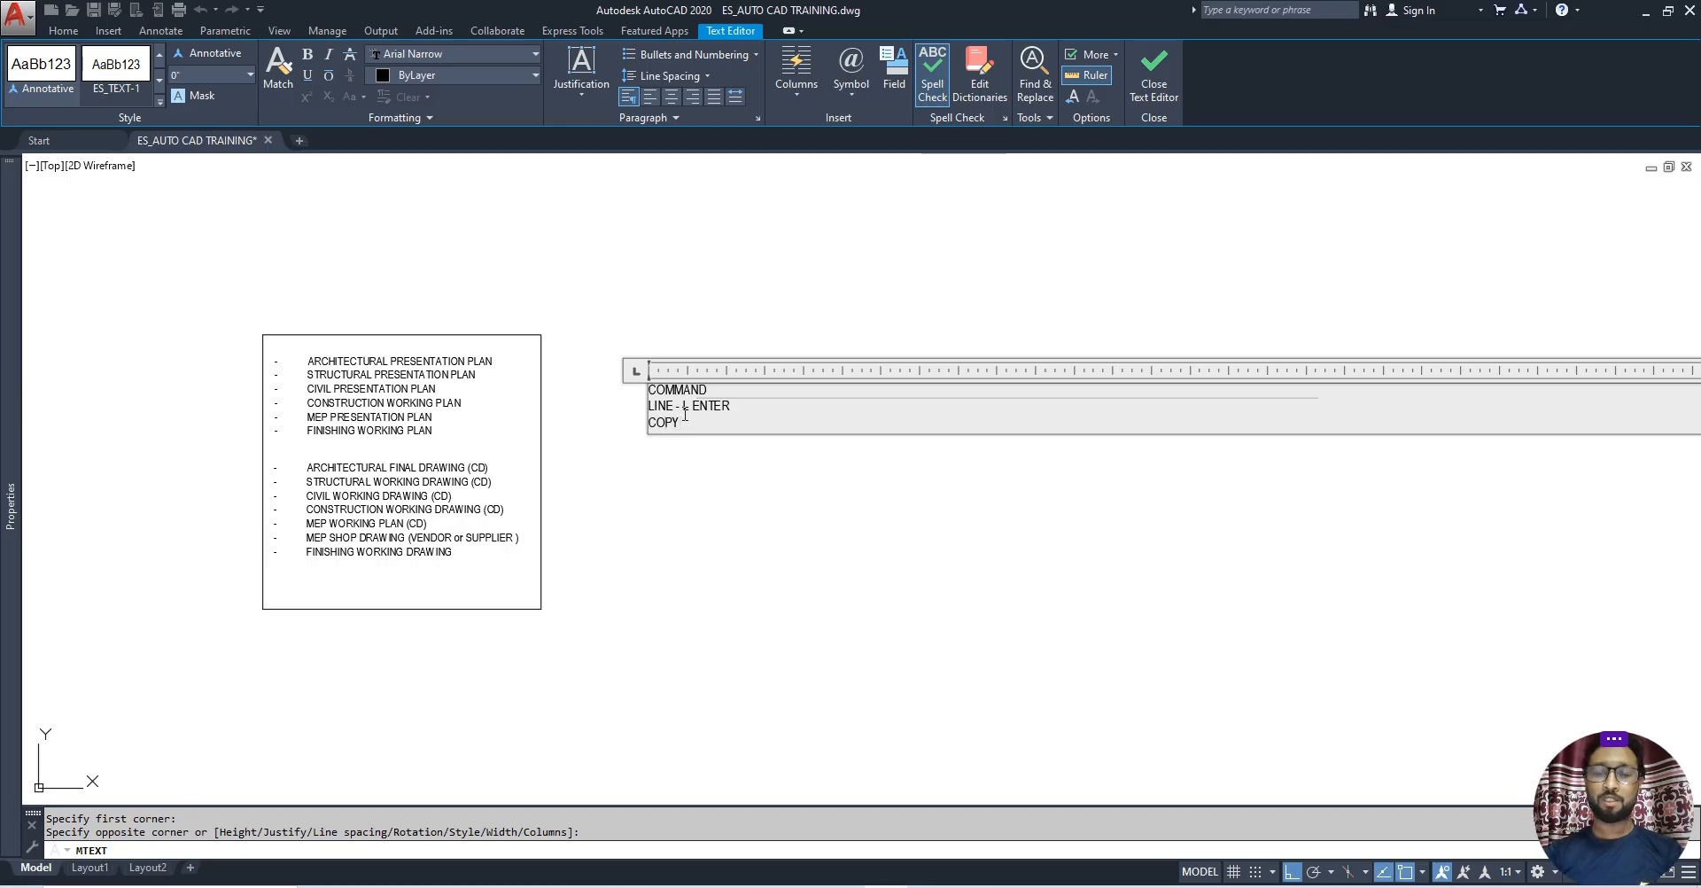
pyautogui.write(' - CO')
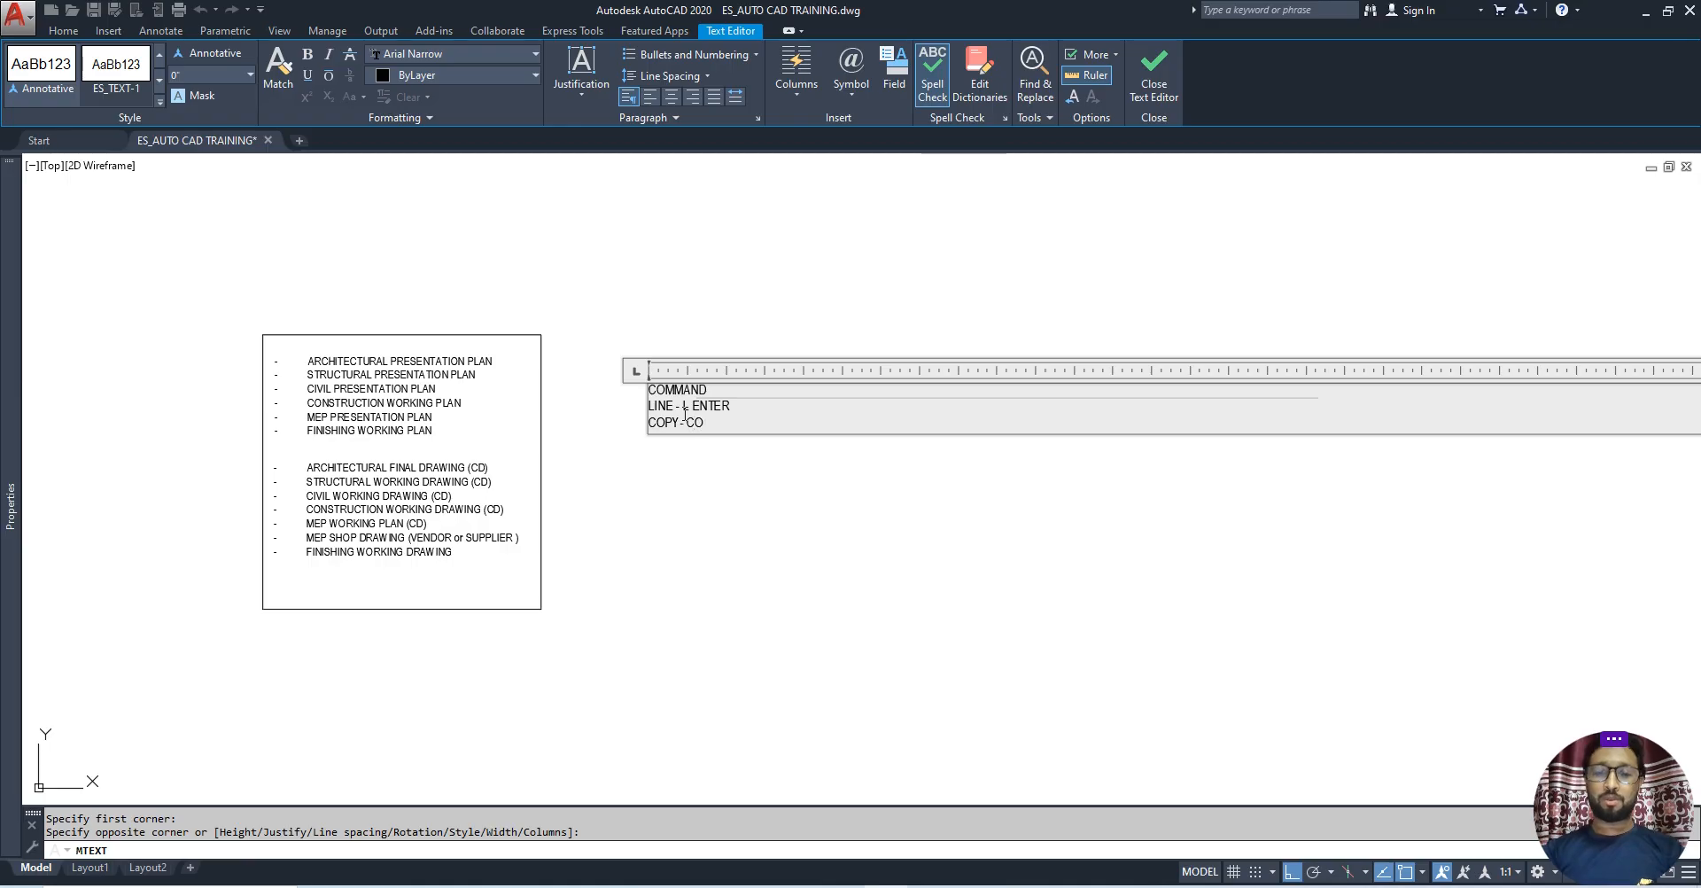
pyautogui.write(' or CP')
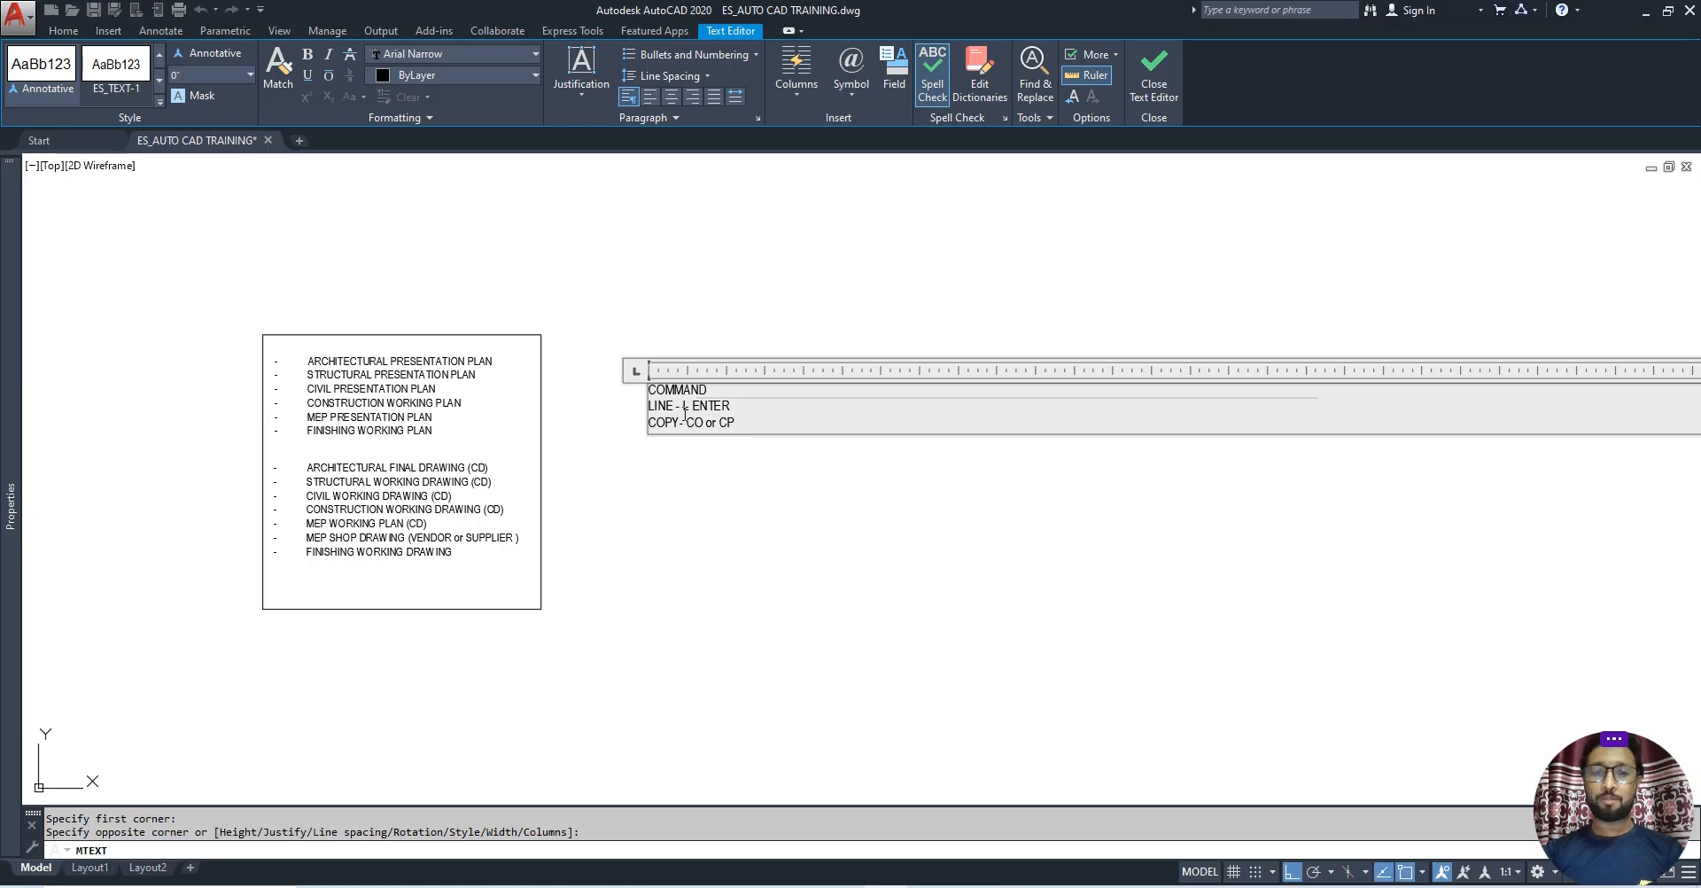
pyautogui.write(' ENTER')
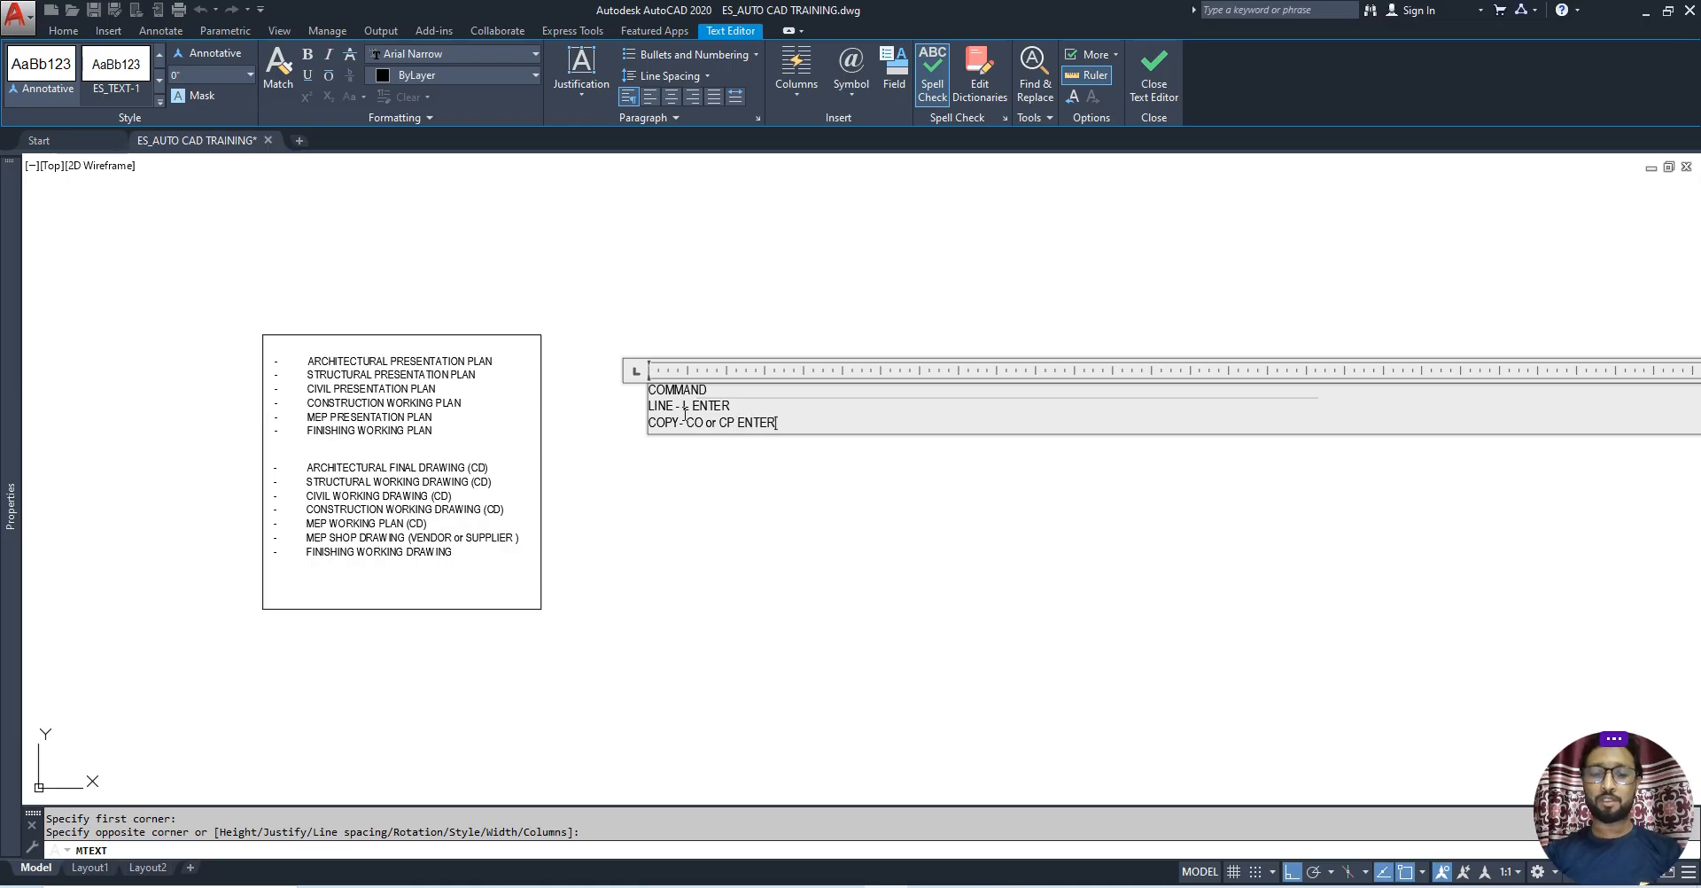
# Add a row reading "MOVE- M ENTER" below the COPY row, correcting the spelling of ENTER.
pyautogui.press('Return')
pyautogui.write('M')
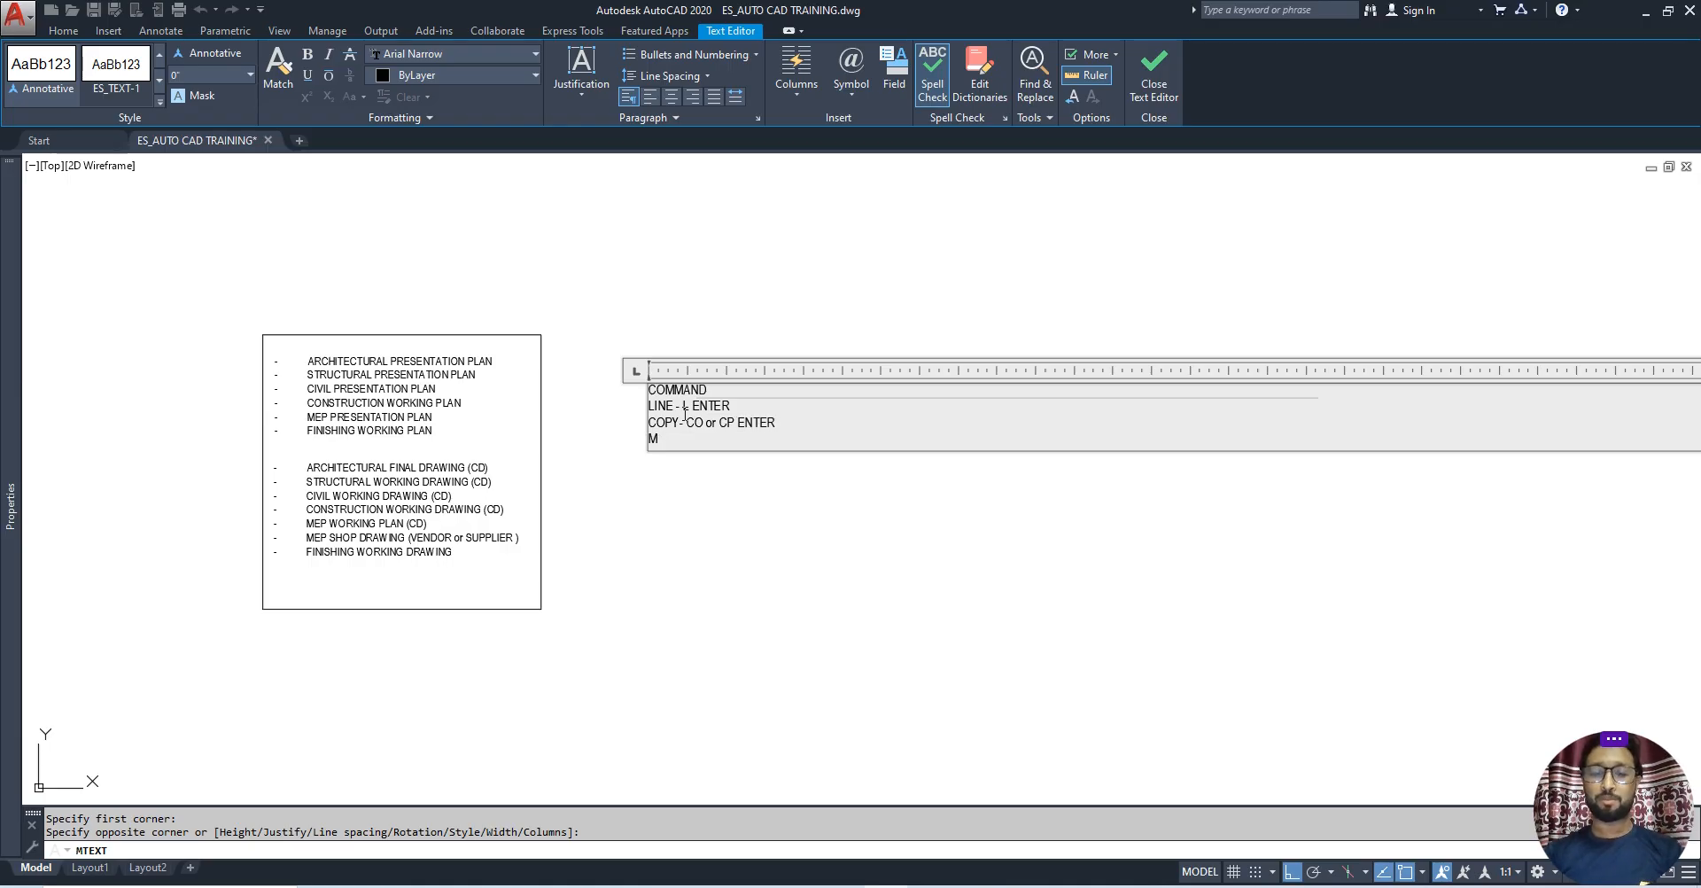
pyautogui.write('OVE -')
pyautogui.write(' M')
pyautogui.write(' EN')
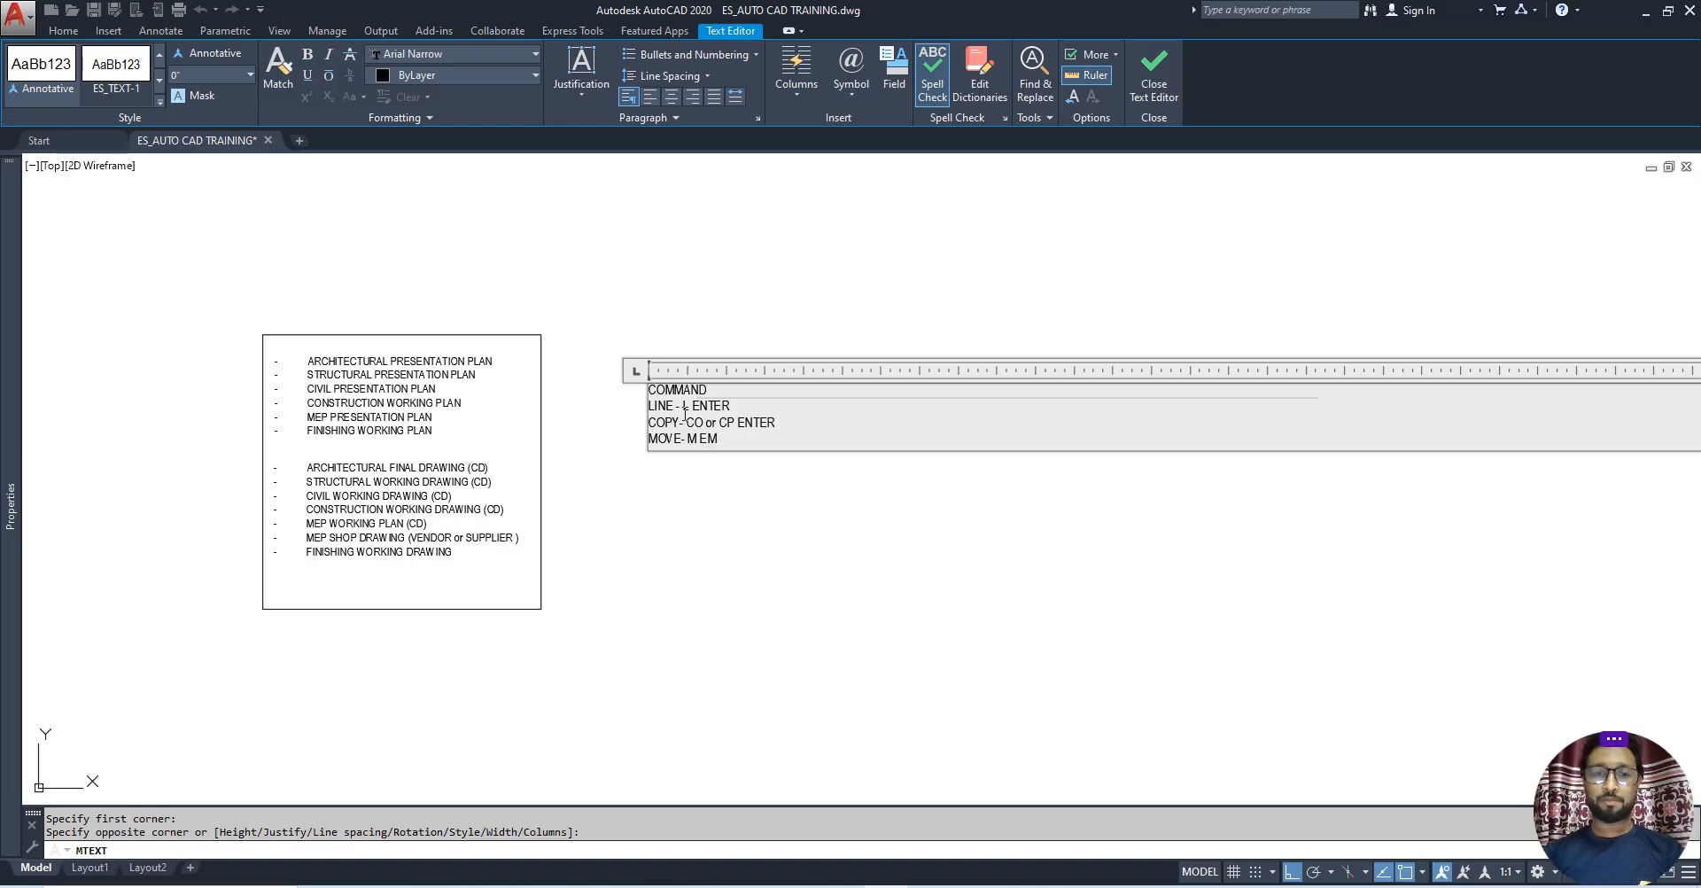
pyautogui.press('BackSpace')
pyautogui.write('NETR')
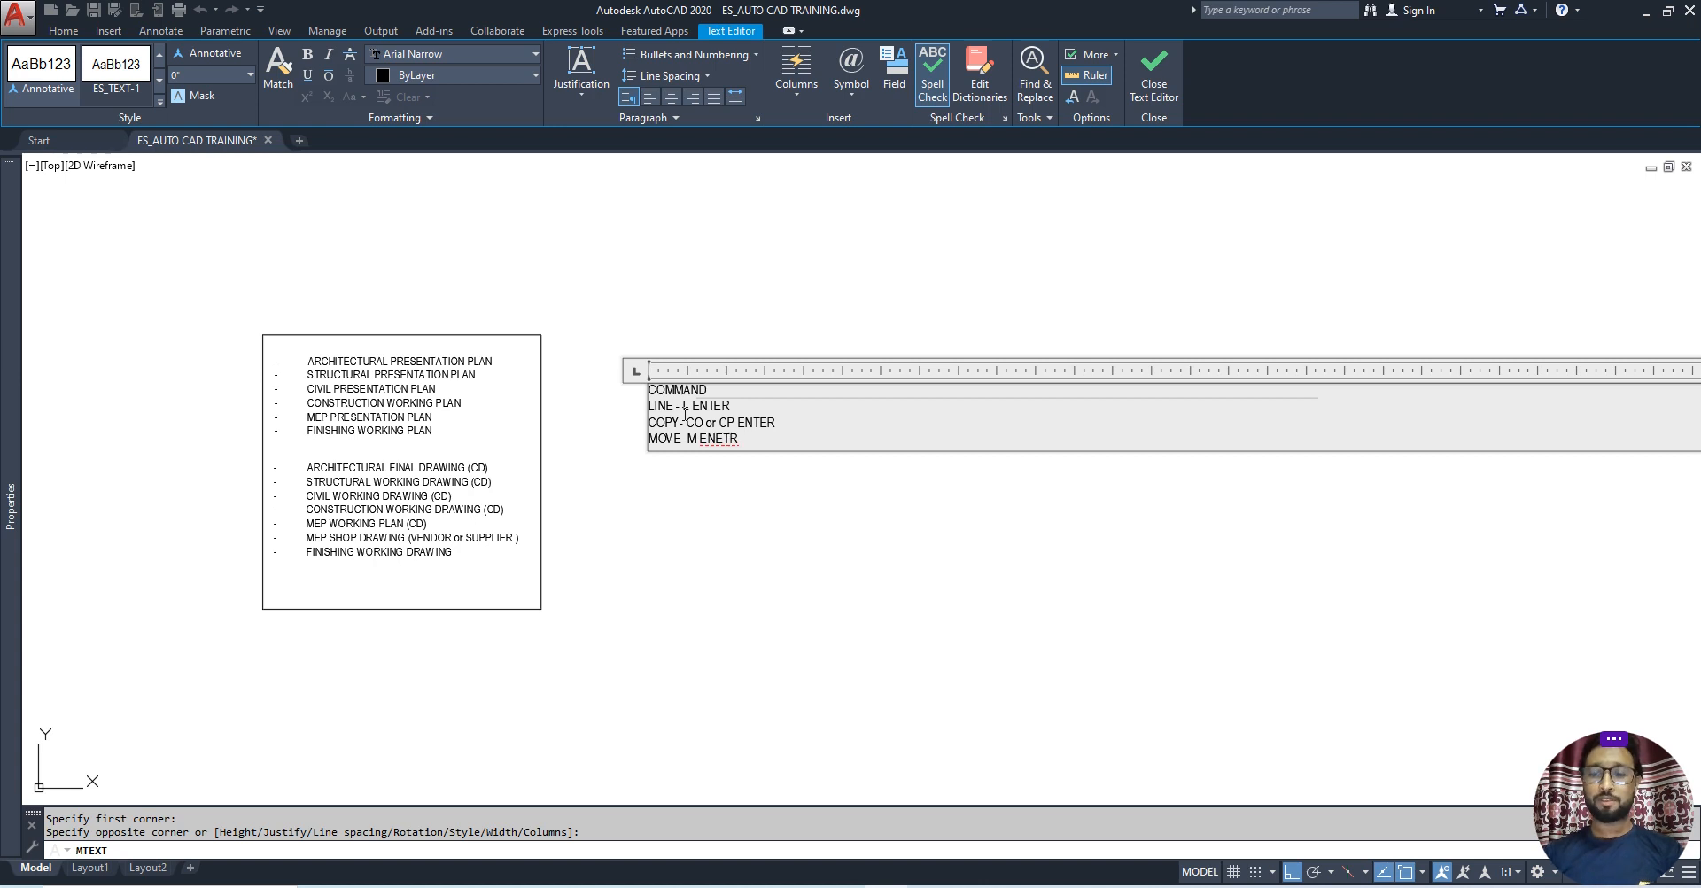
pyautogui.press('Left')
pyautogui.write('E')
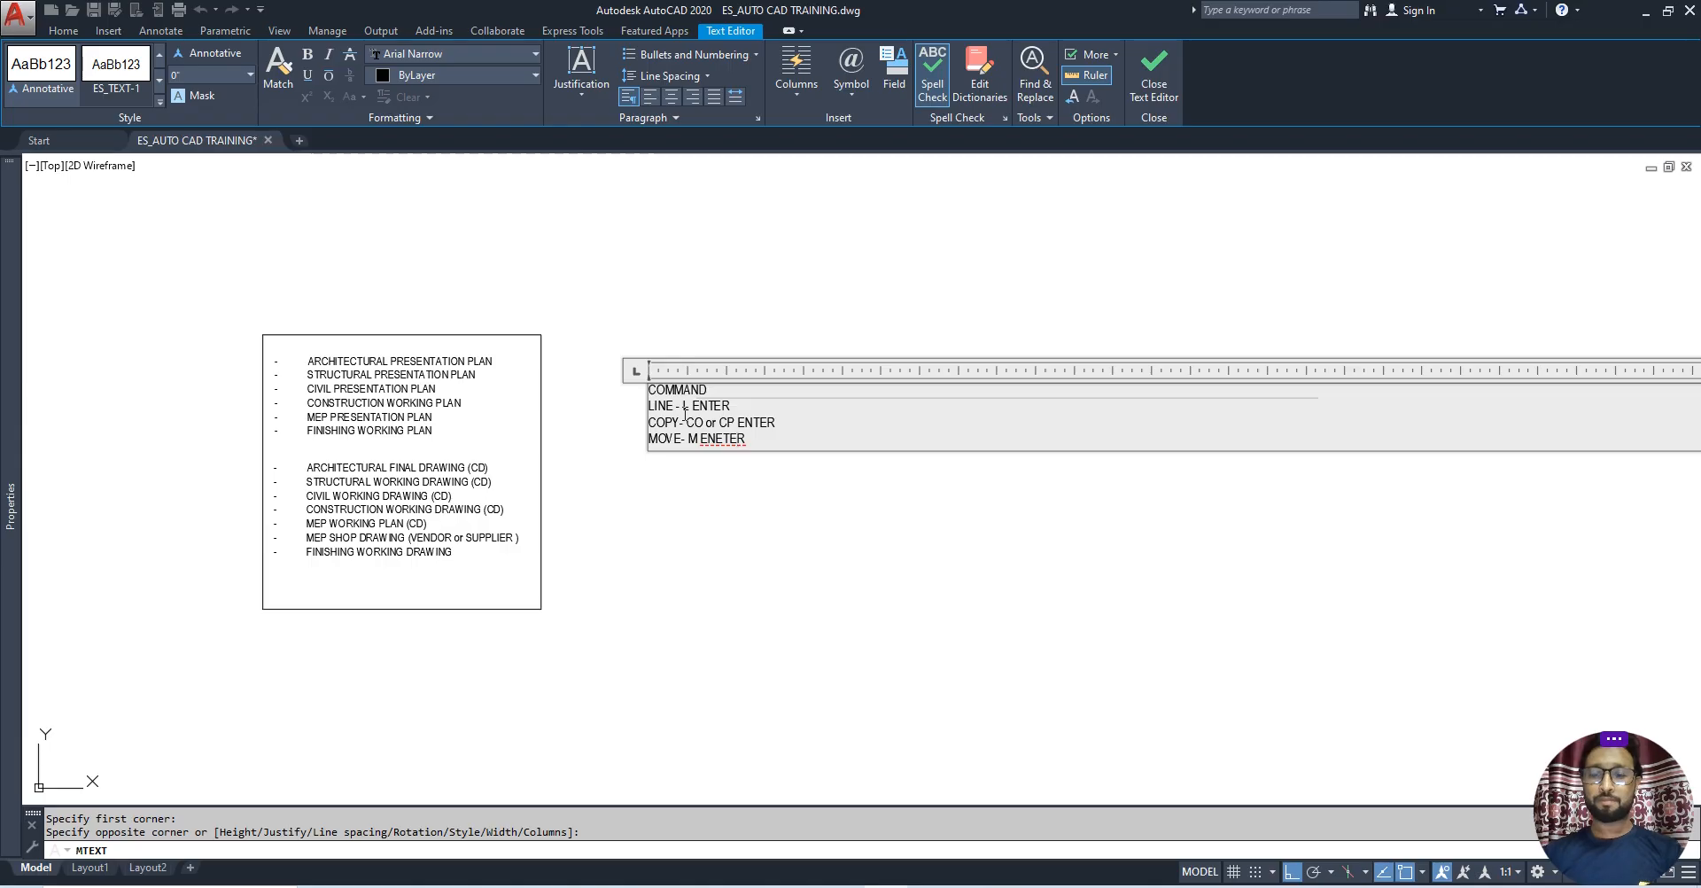
pyautogui.press('BackSpace')
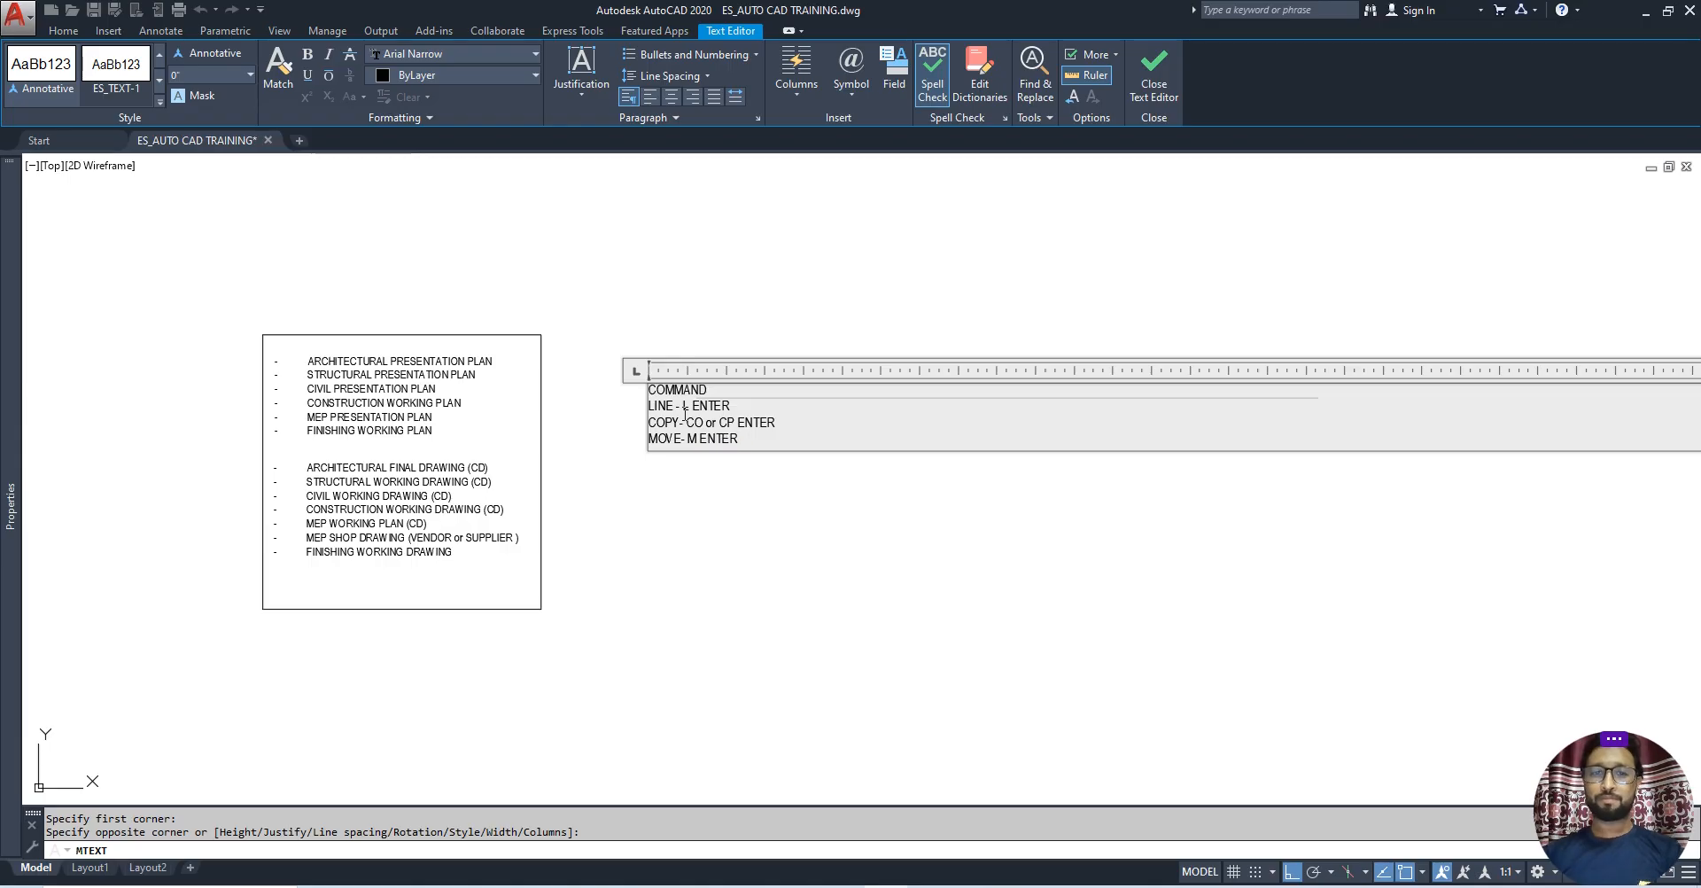
pyautogui.press('Return')
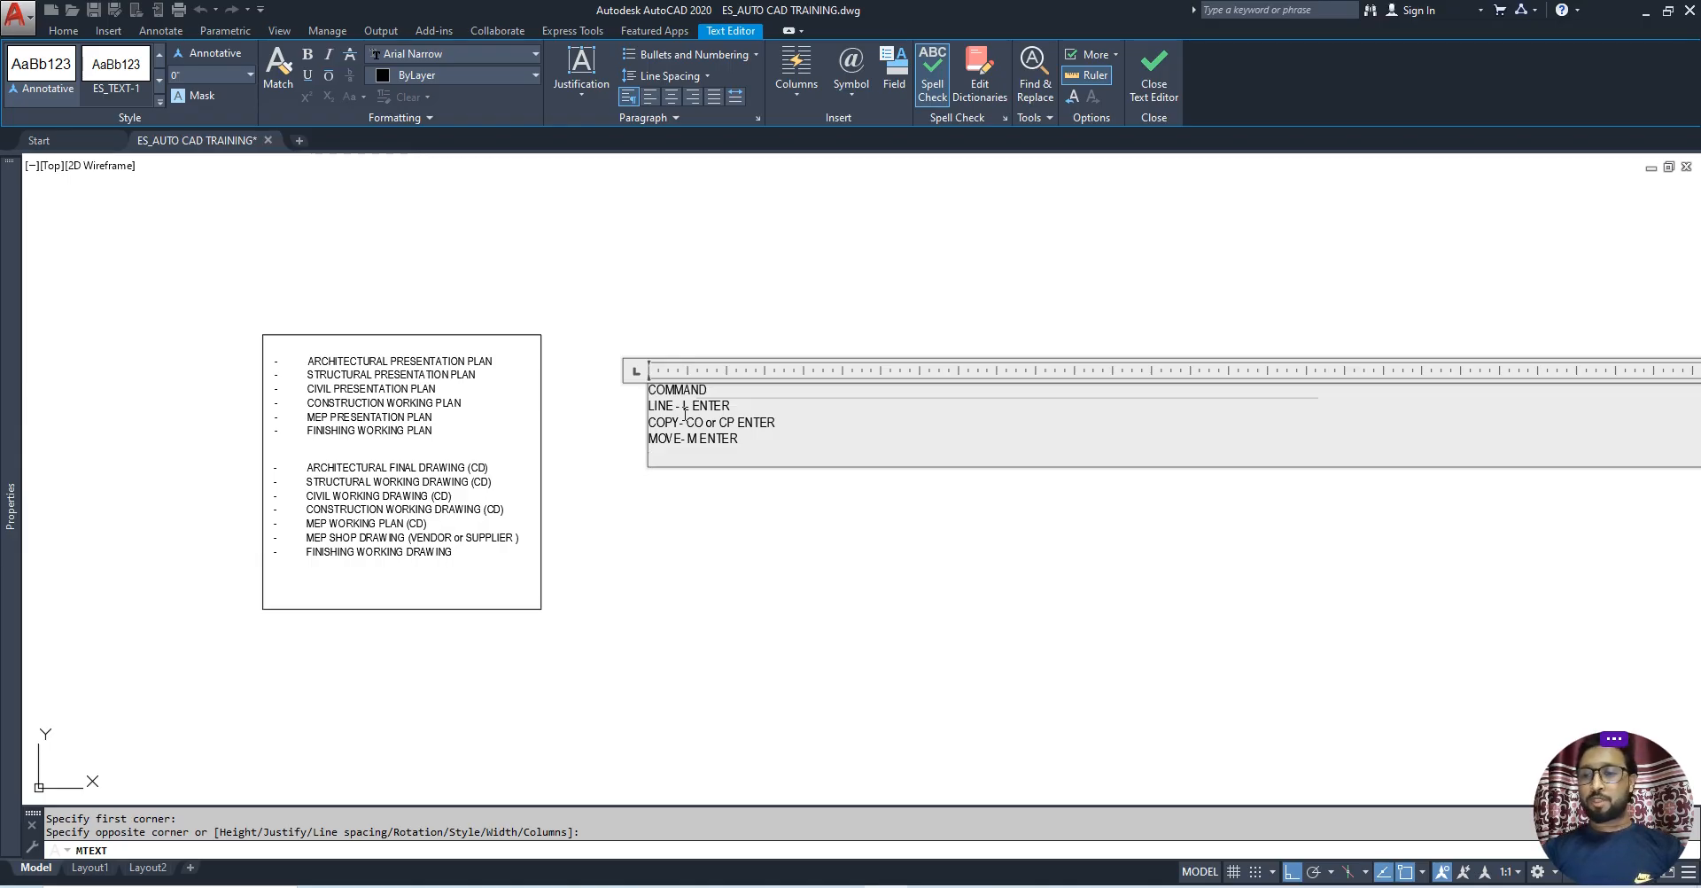
pyautogui.write('ROATE')
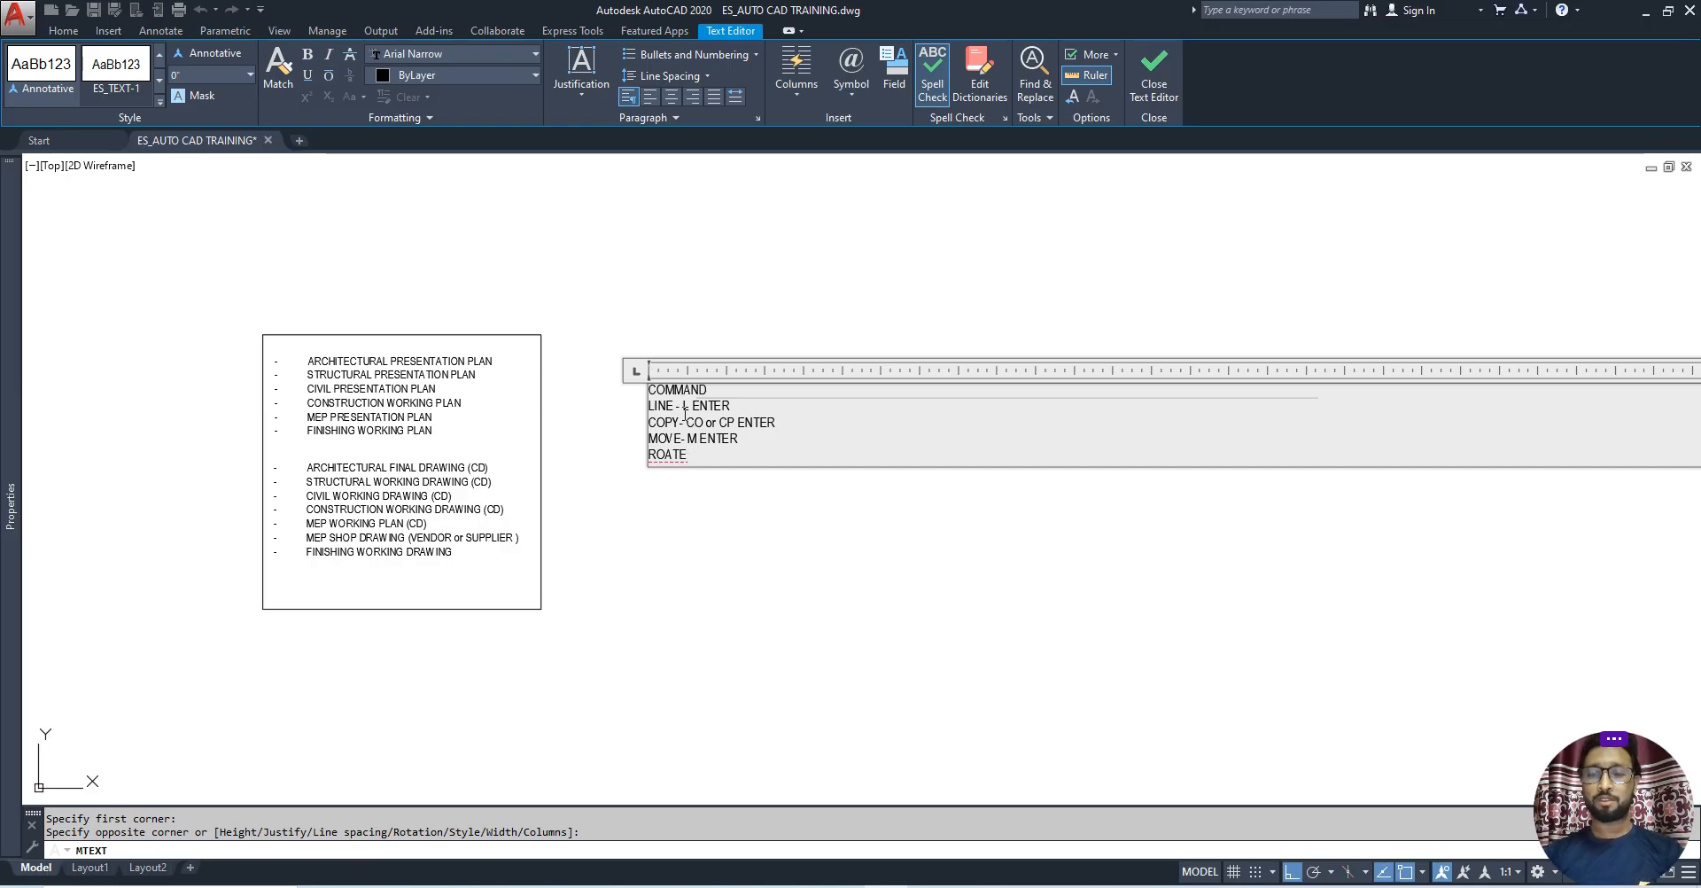
pyautogui.rightClick(679, 461)
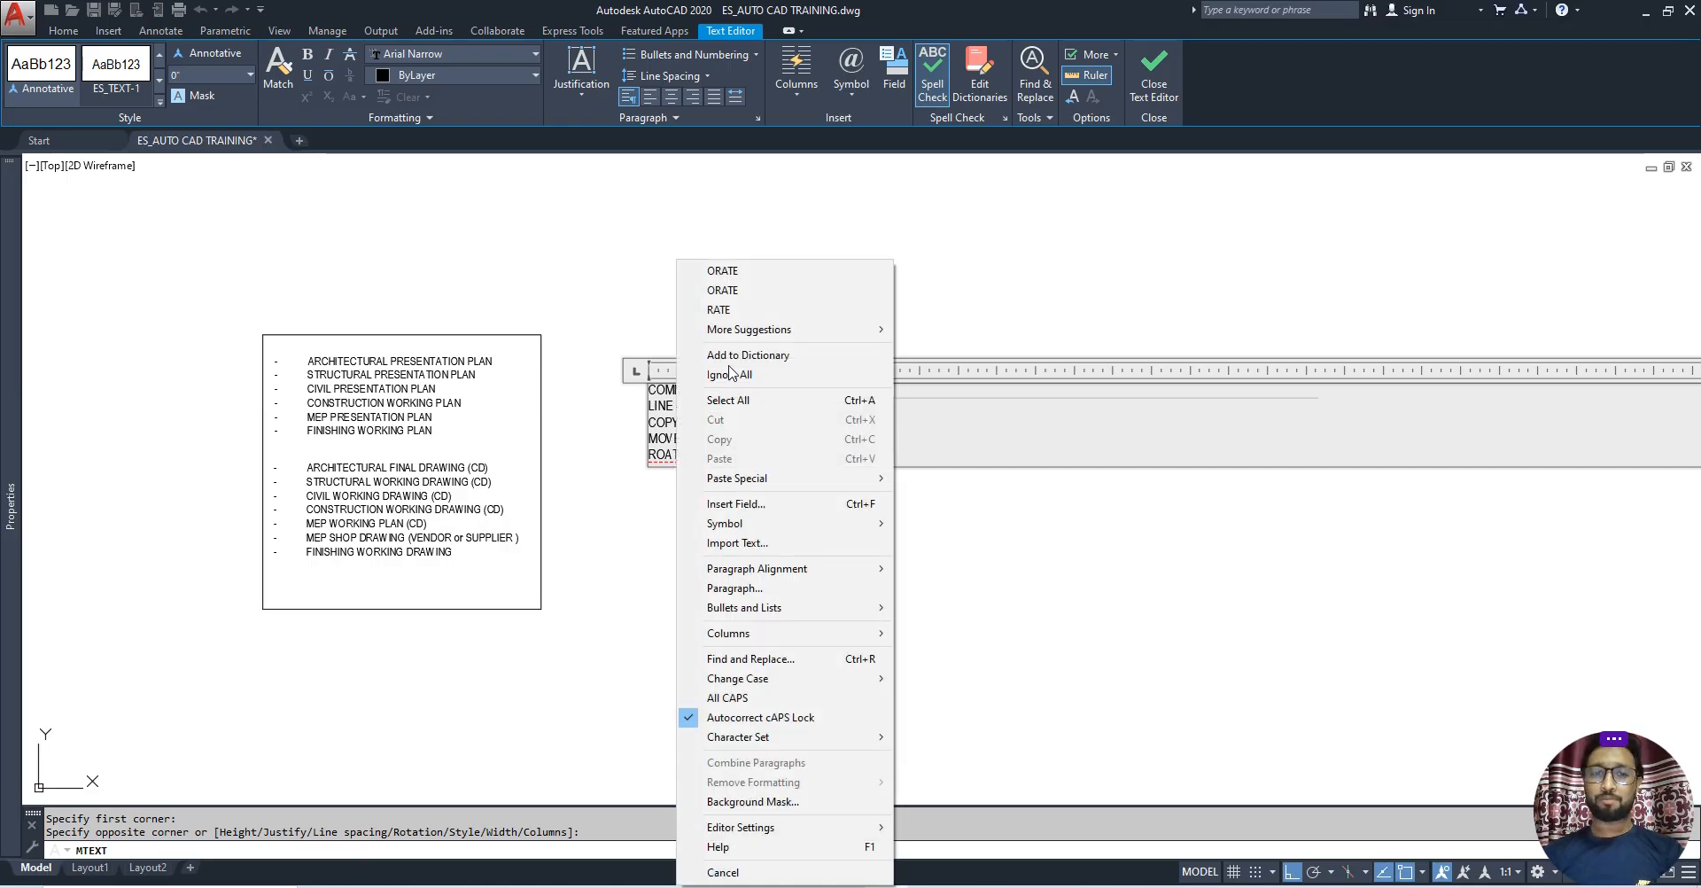
pyautogui.click(656, 455)
pyautogui.moveTo(688, 456); pyautogui.dragTo(643, 454)
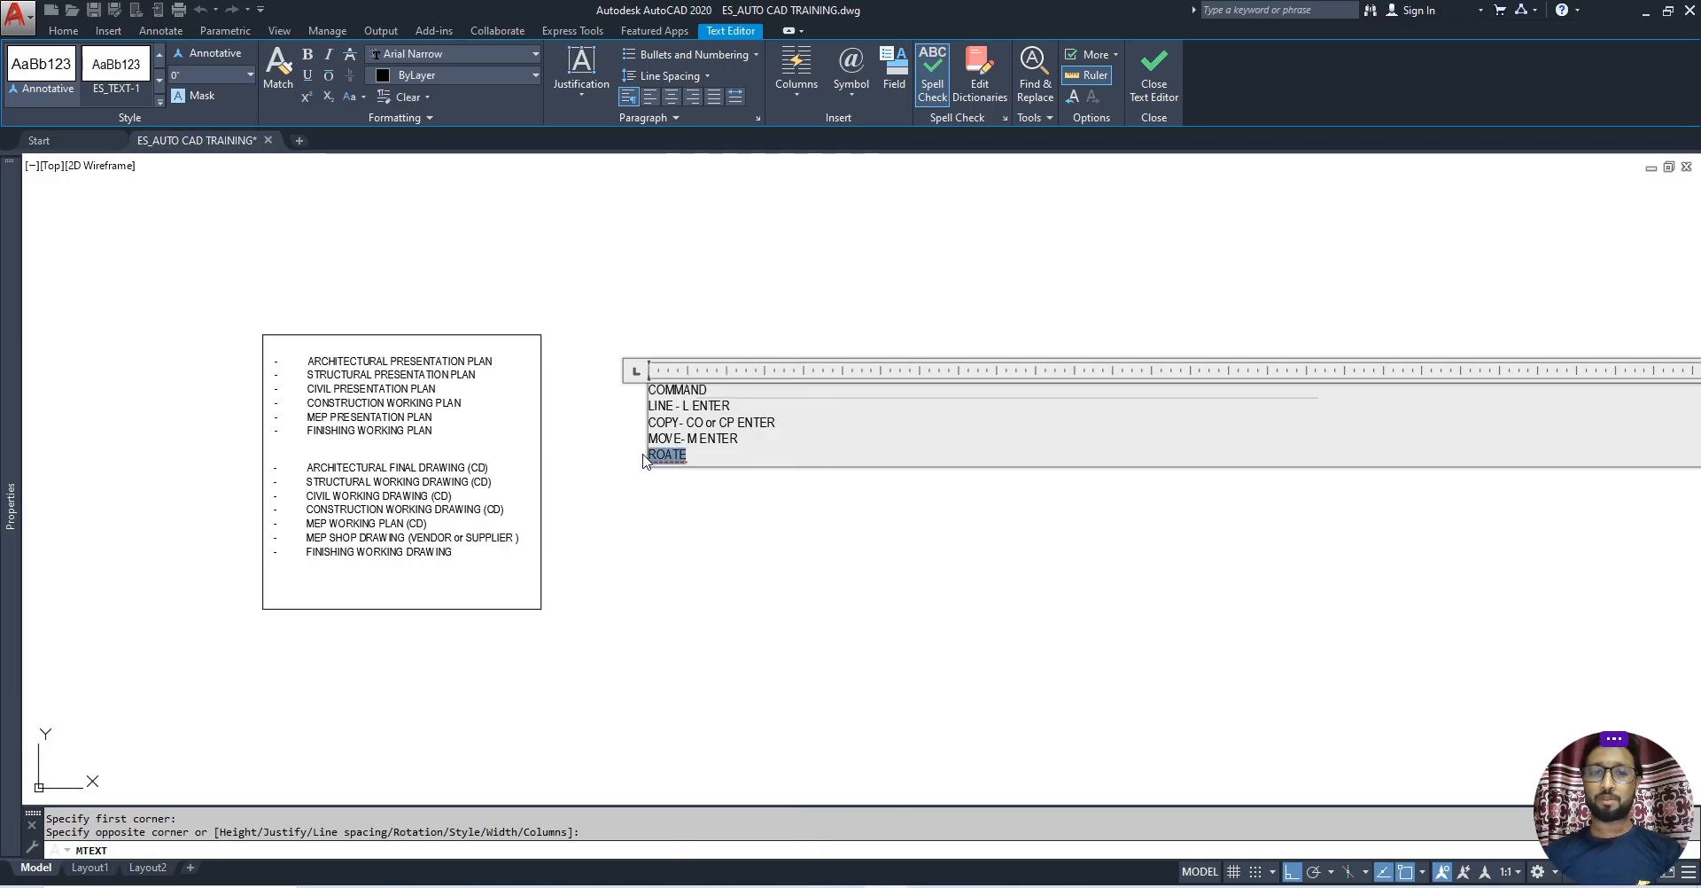
pyautogui.press('BackSpace')
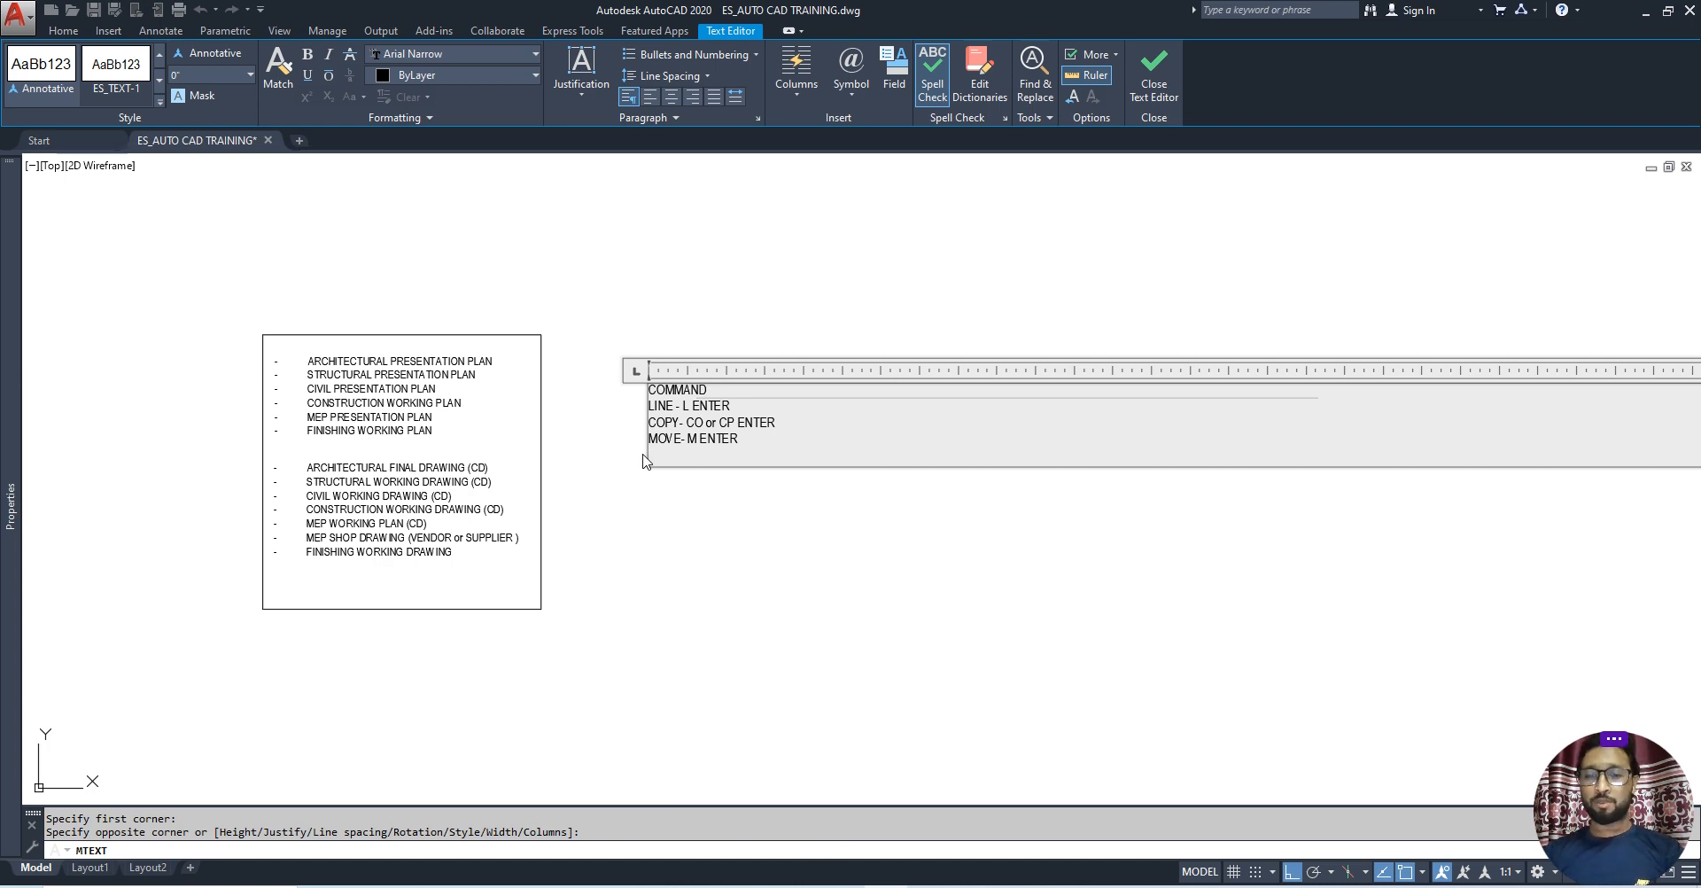
# Finish editing the command list text and set its text height to 1'.
pyautogui.click(674, 483)
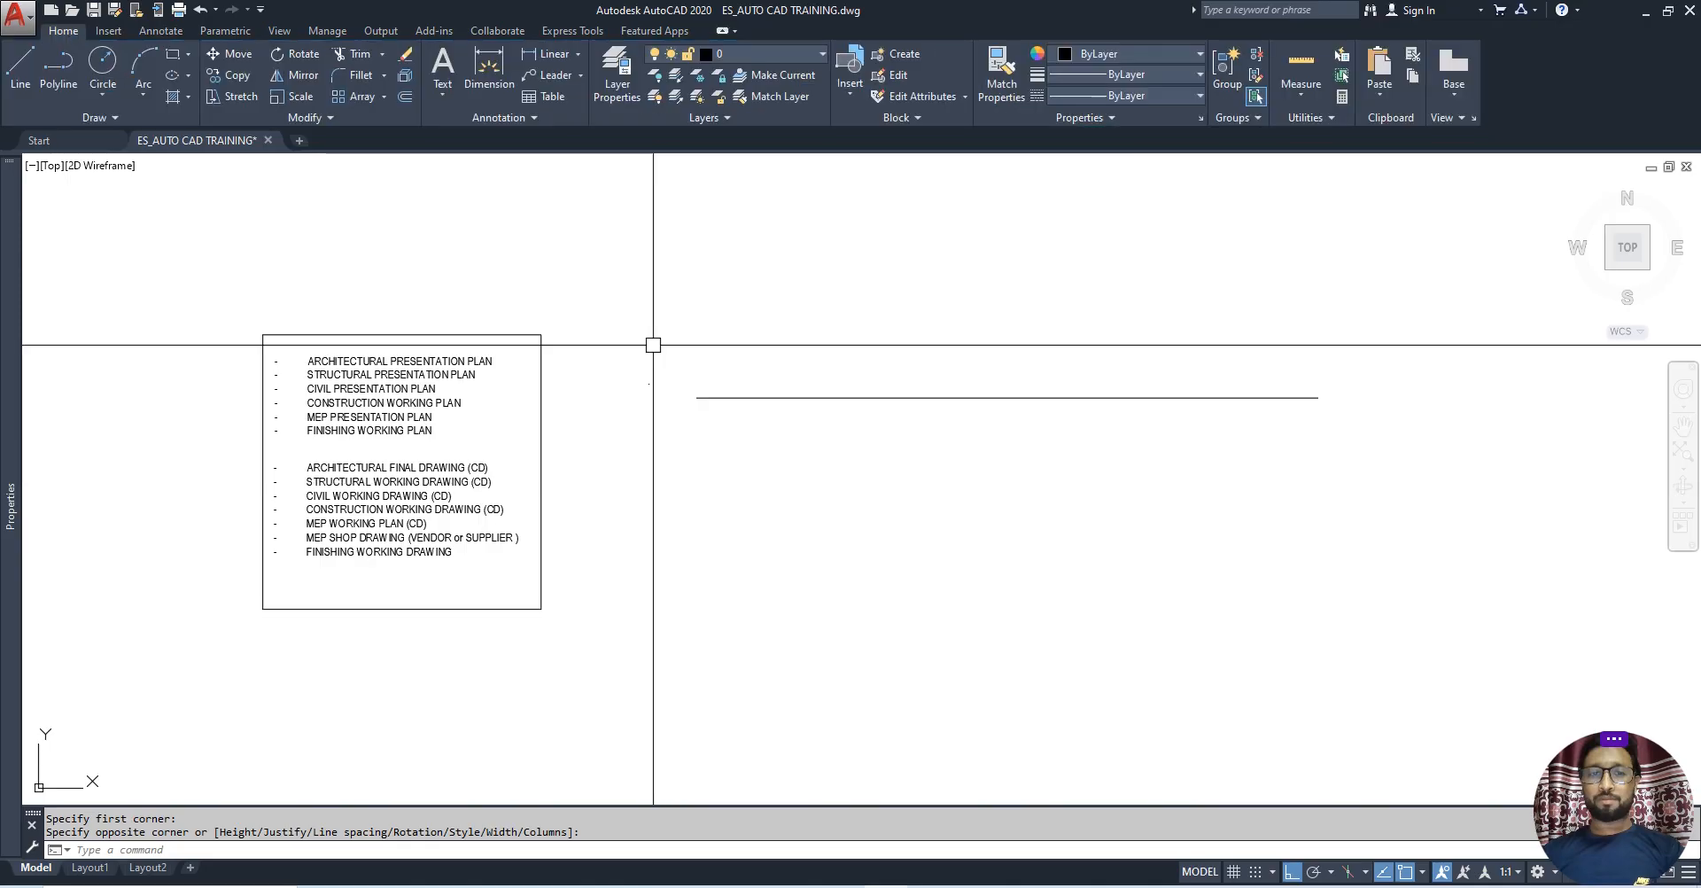
pyautogui.click(622, 358)
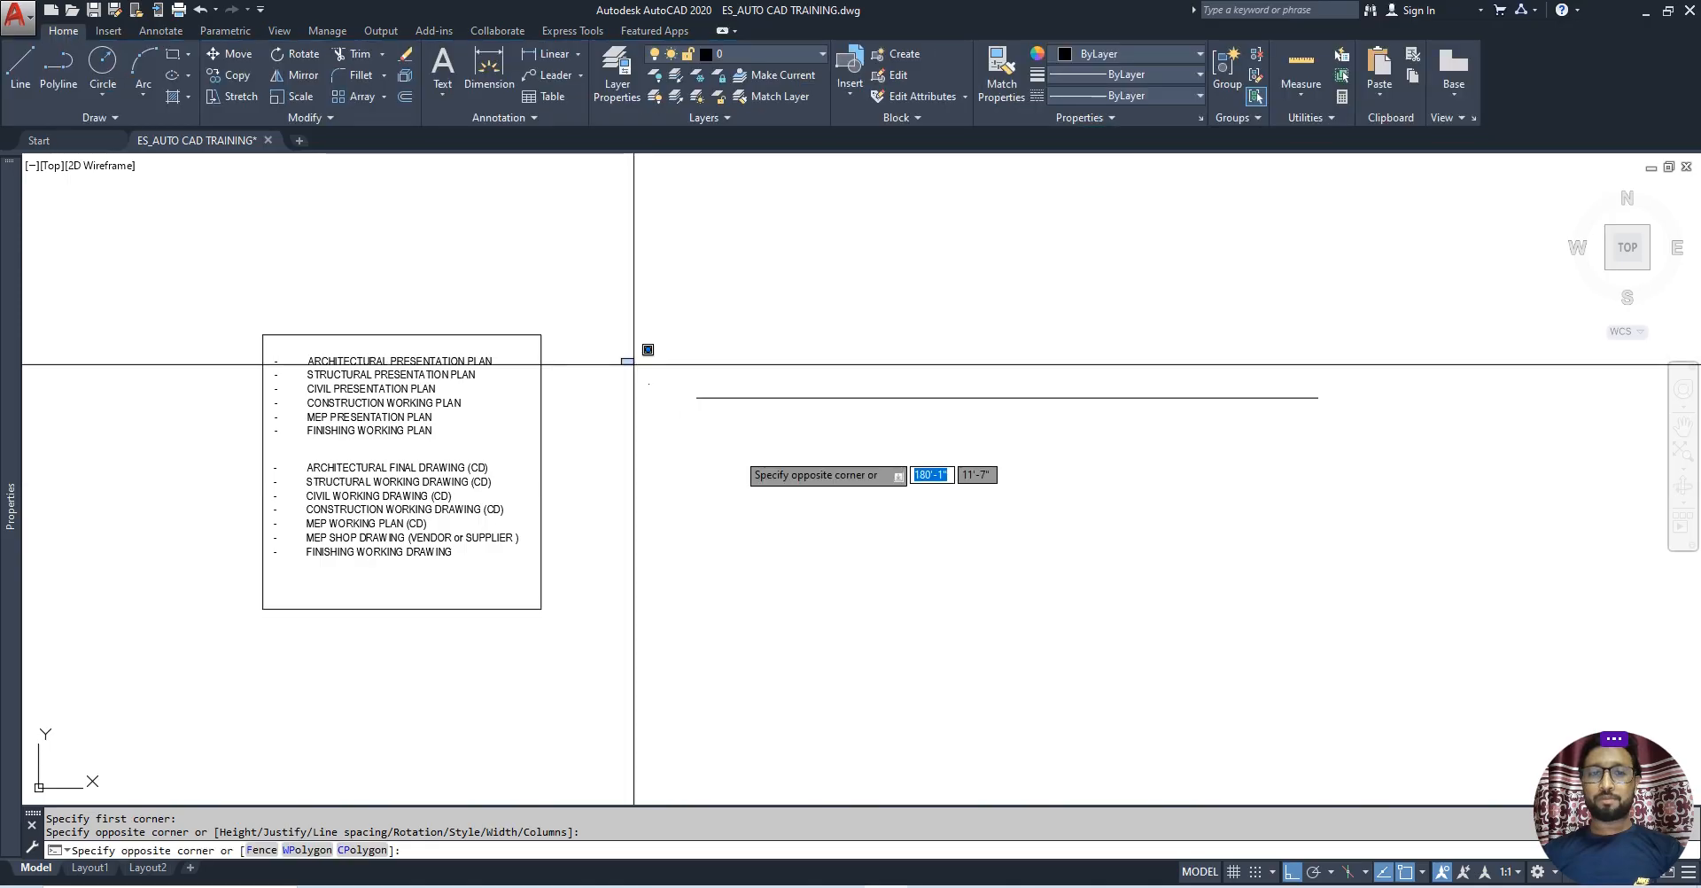
pyautogui.click(738, 453)
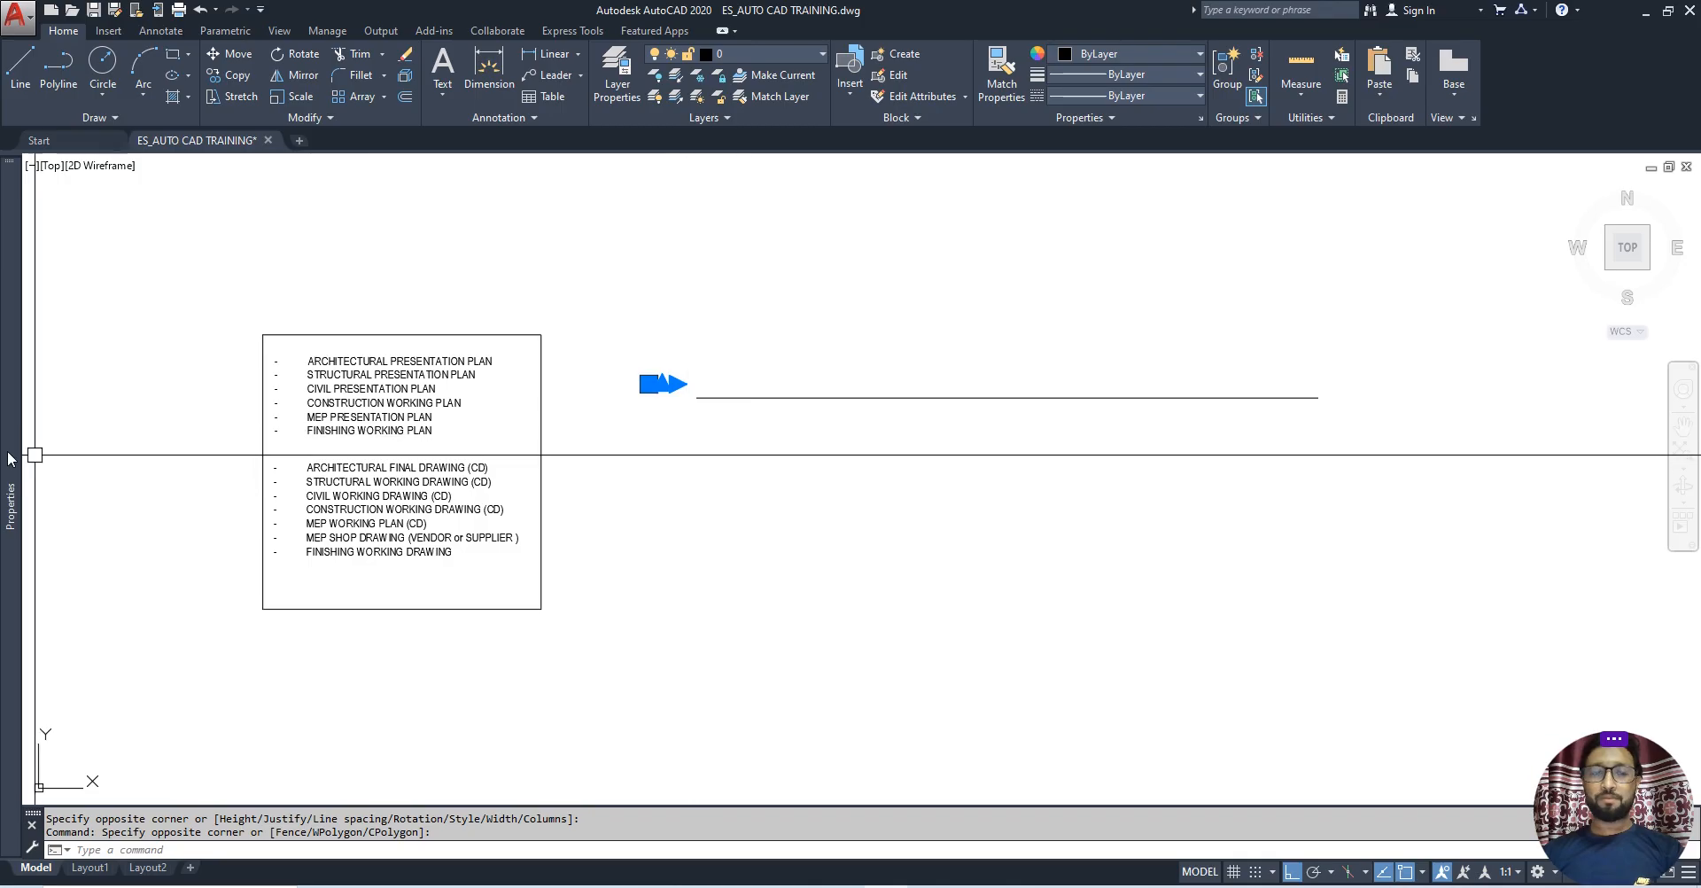
pyautogui.moveTo(11, 457)
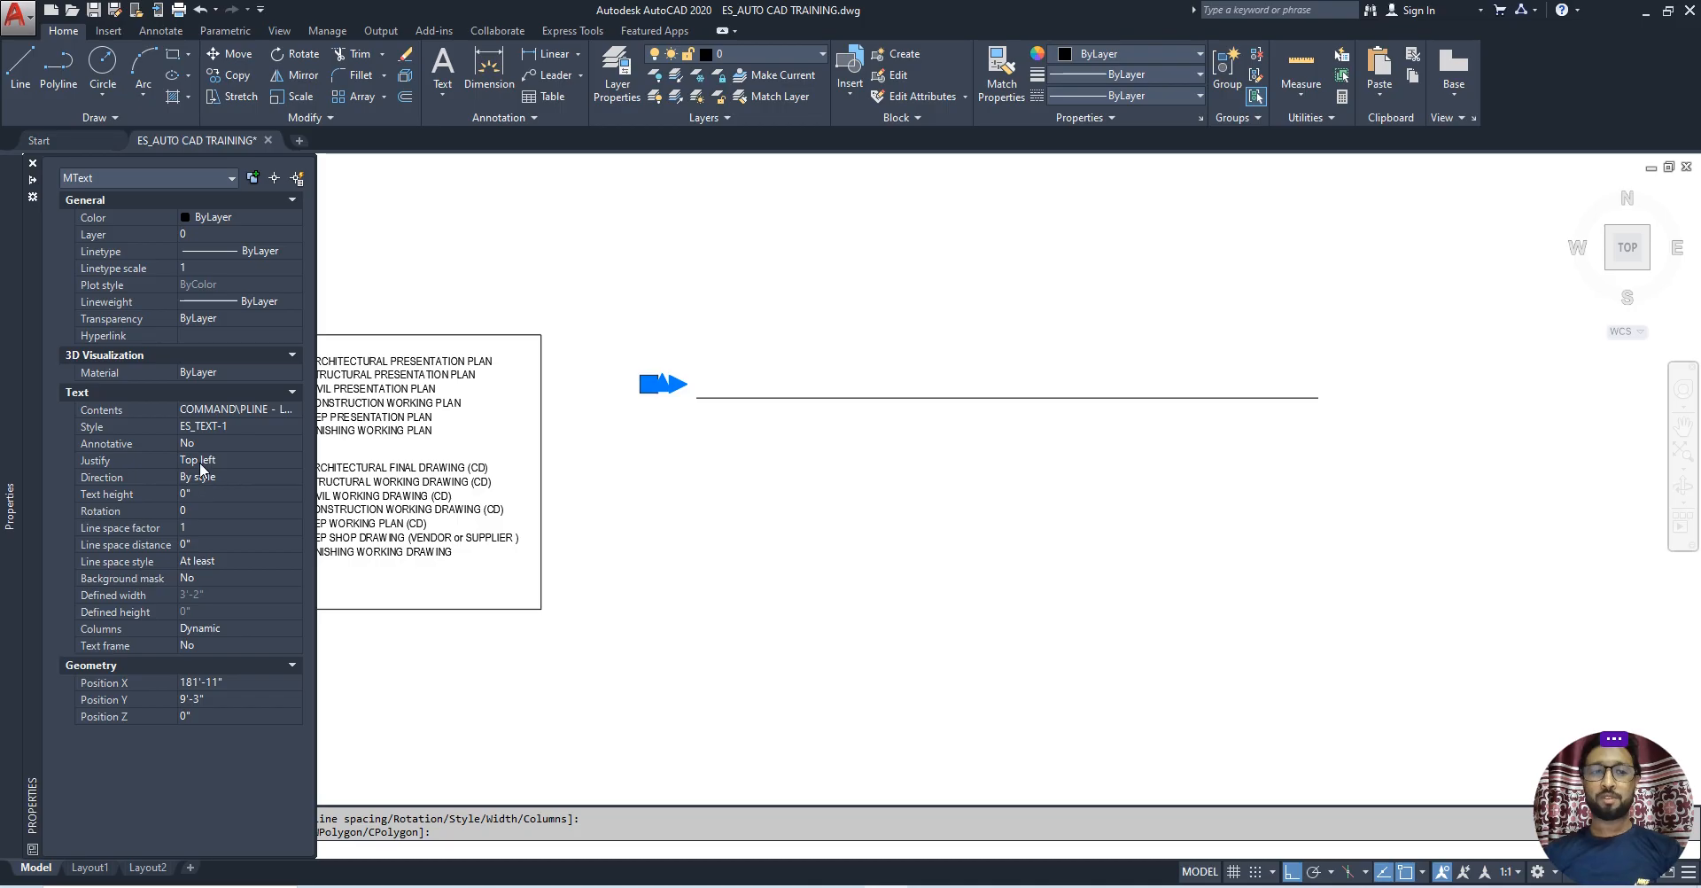
pyautogui.click(230, 494)
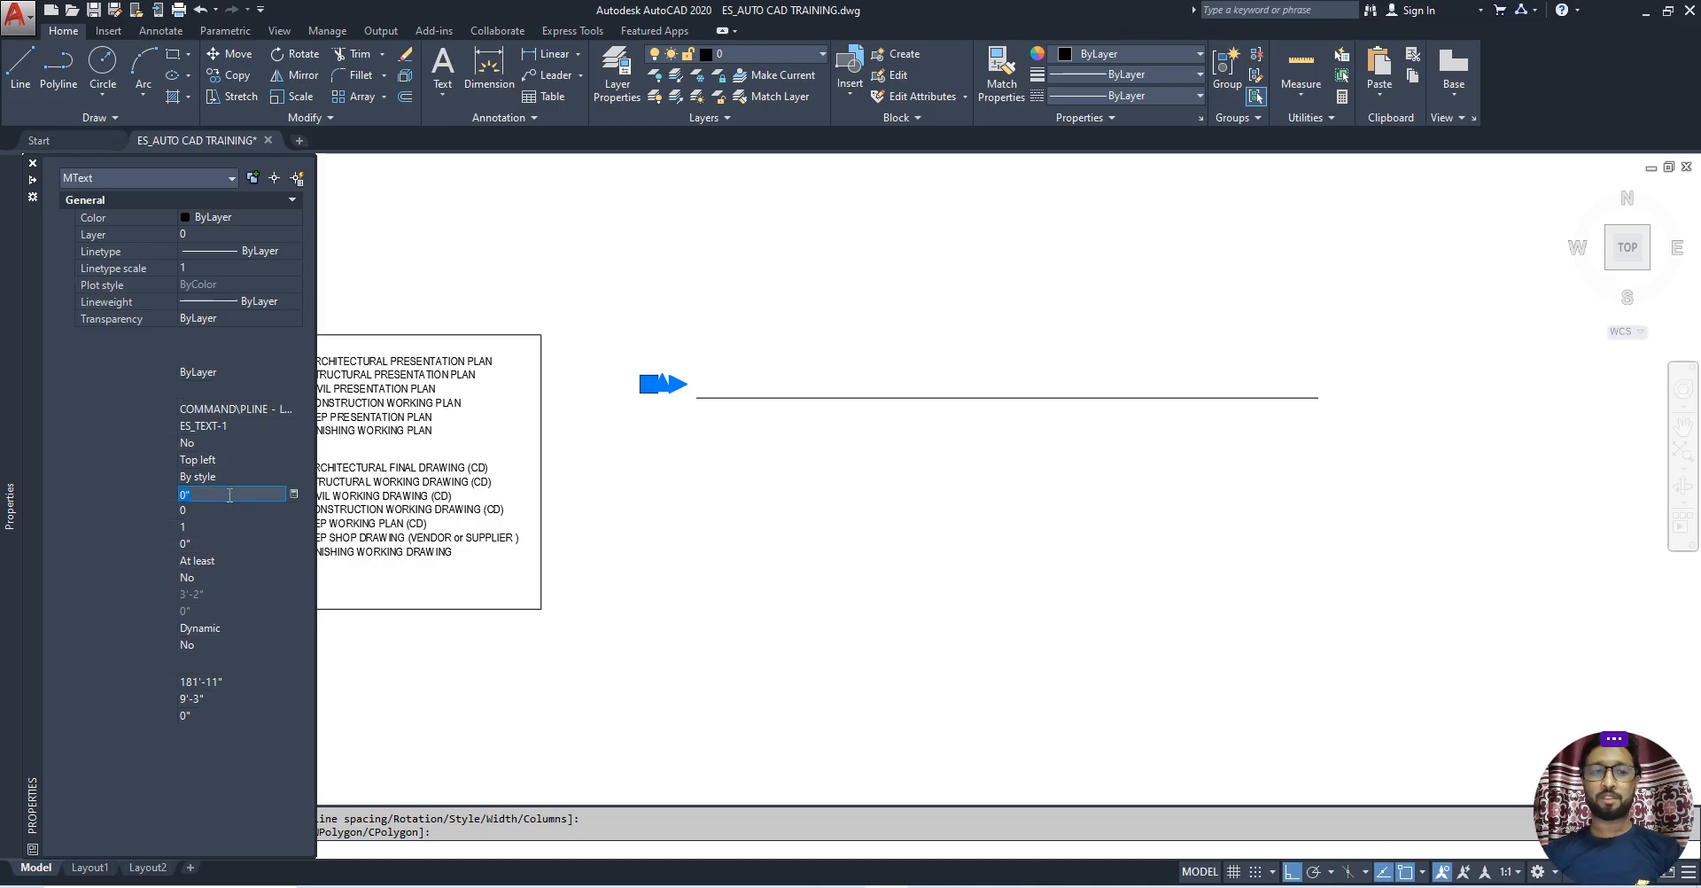
pyautogui.write("1'")
pyautogui.press('Tab')
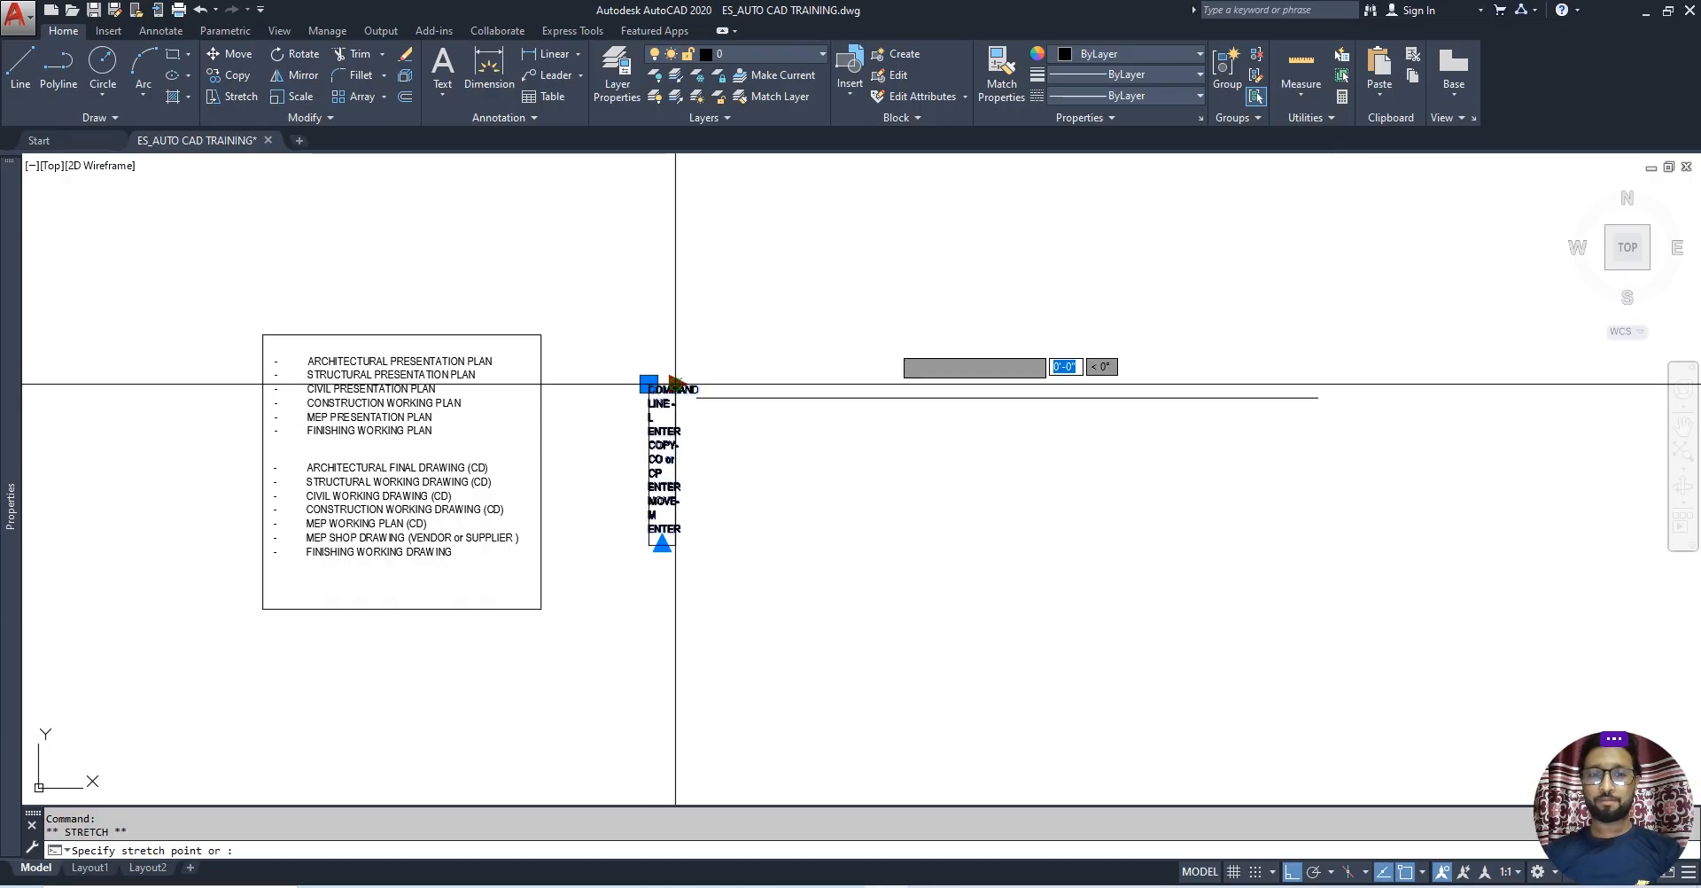
# Widen the command list's text frame so each entry fits on one line, and move the text clear above the long horizontal line.
pyautogui.click(675, 384)
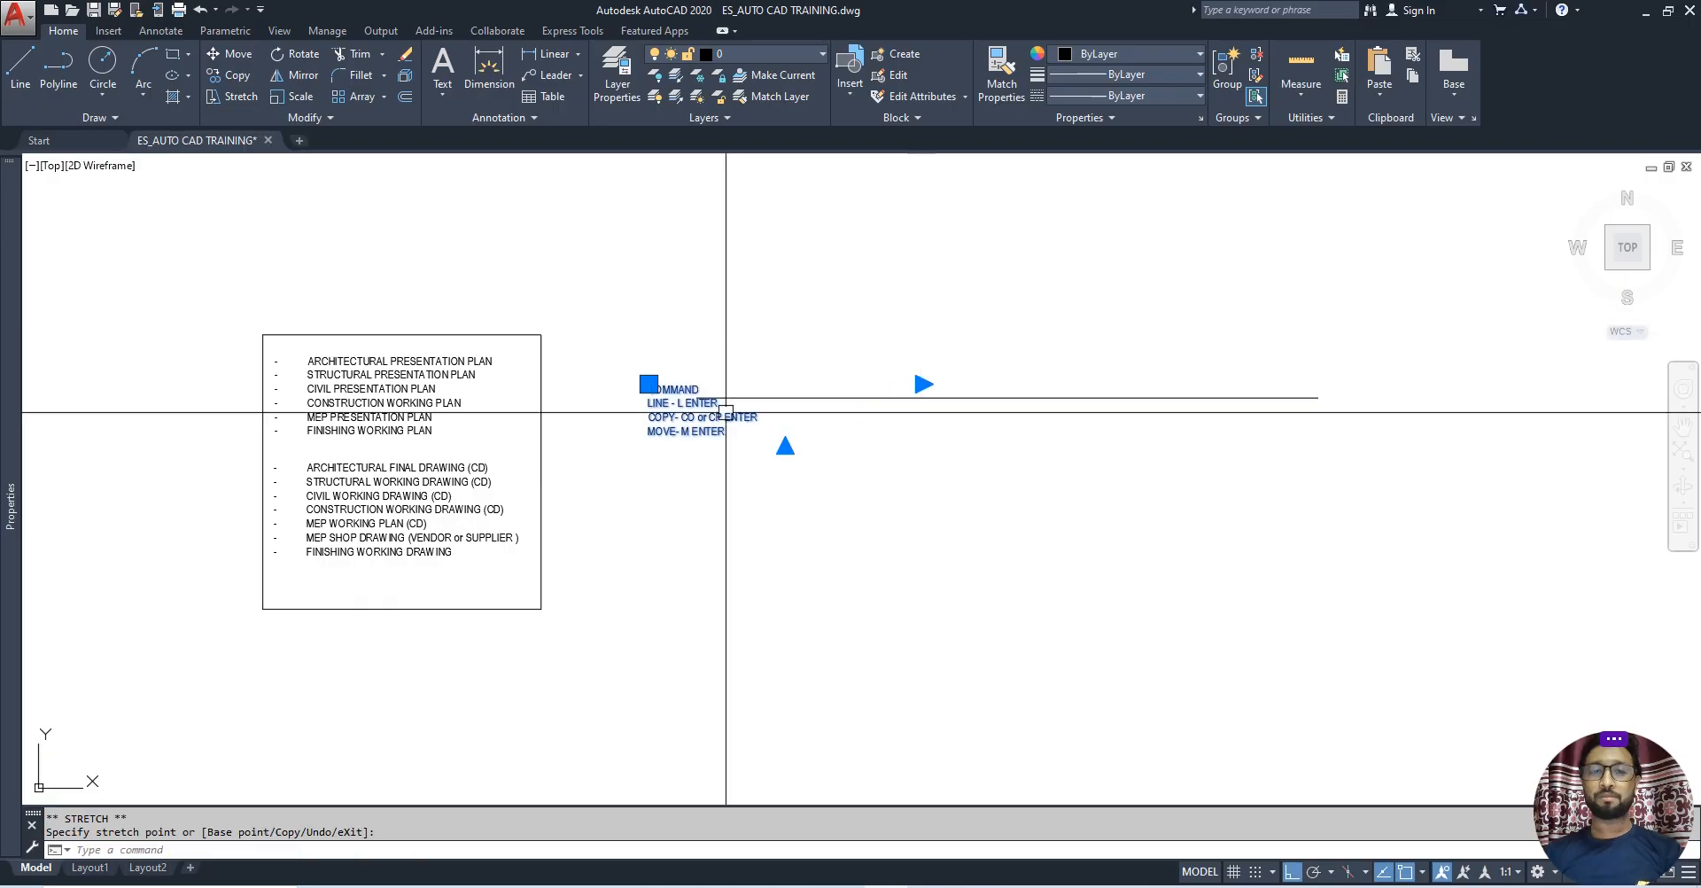
pyautogui.scroll(2, 661, 397)
pyautogui.click(640, 378)
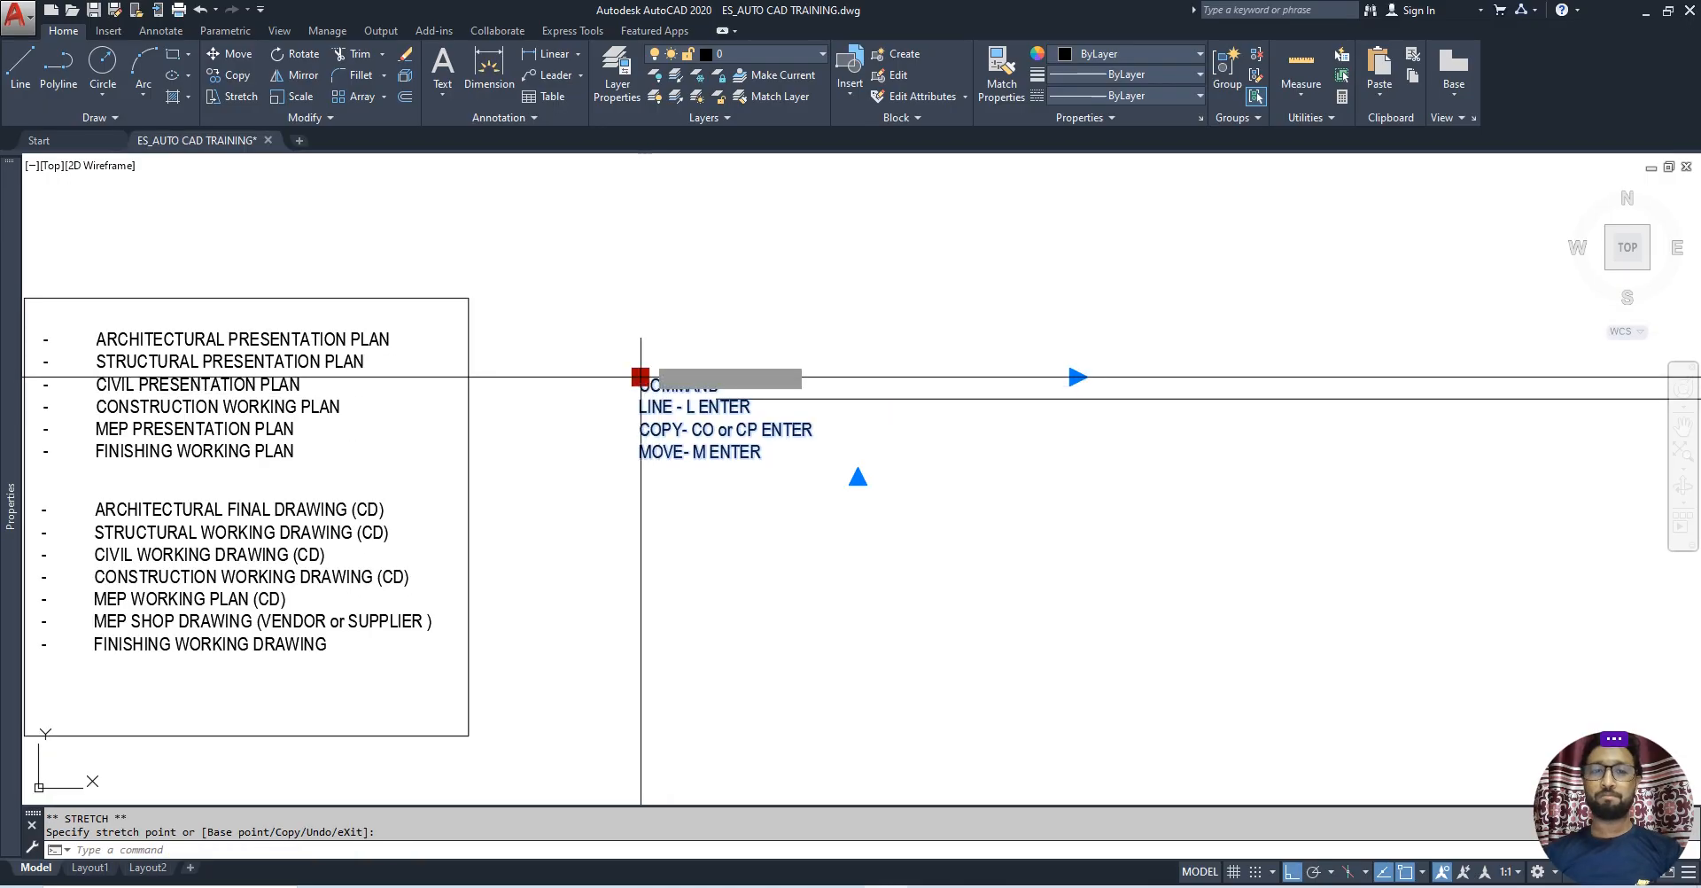
pyautogui.click(654, 251)
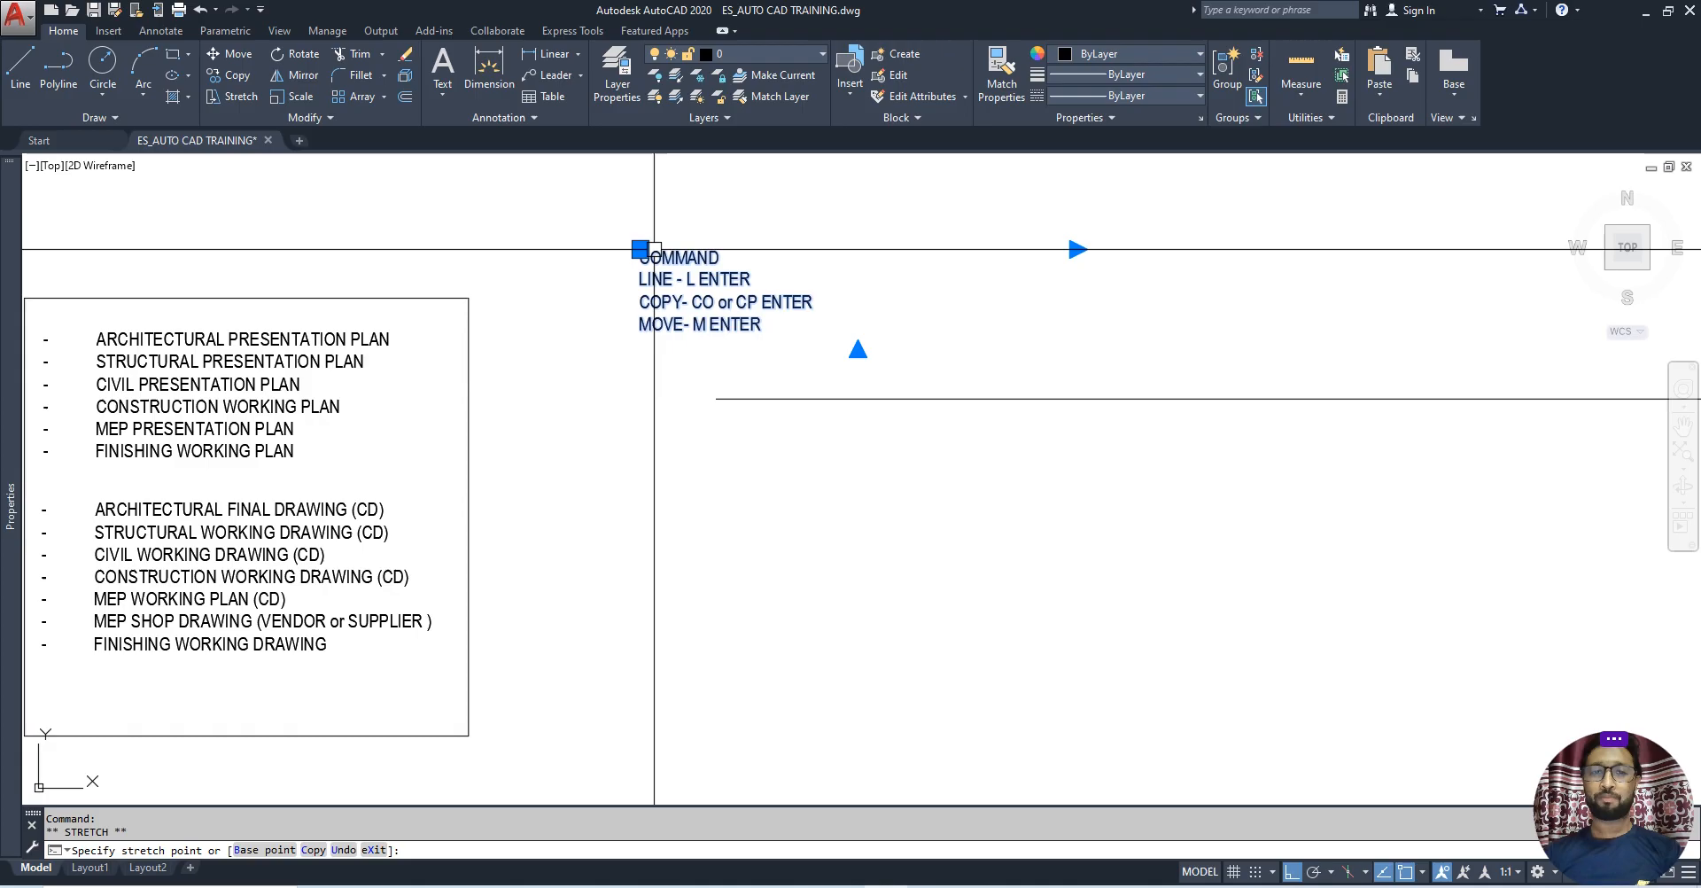
pyautogui.moveTo(676, 436); pyautogui.dragTo(623, 510, button='middle')
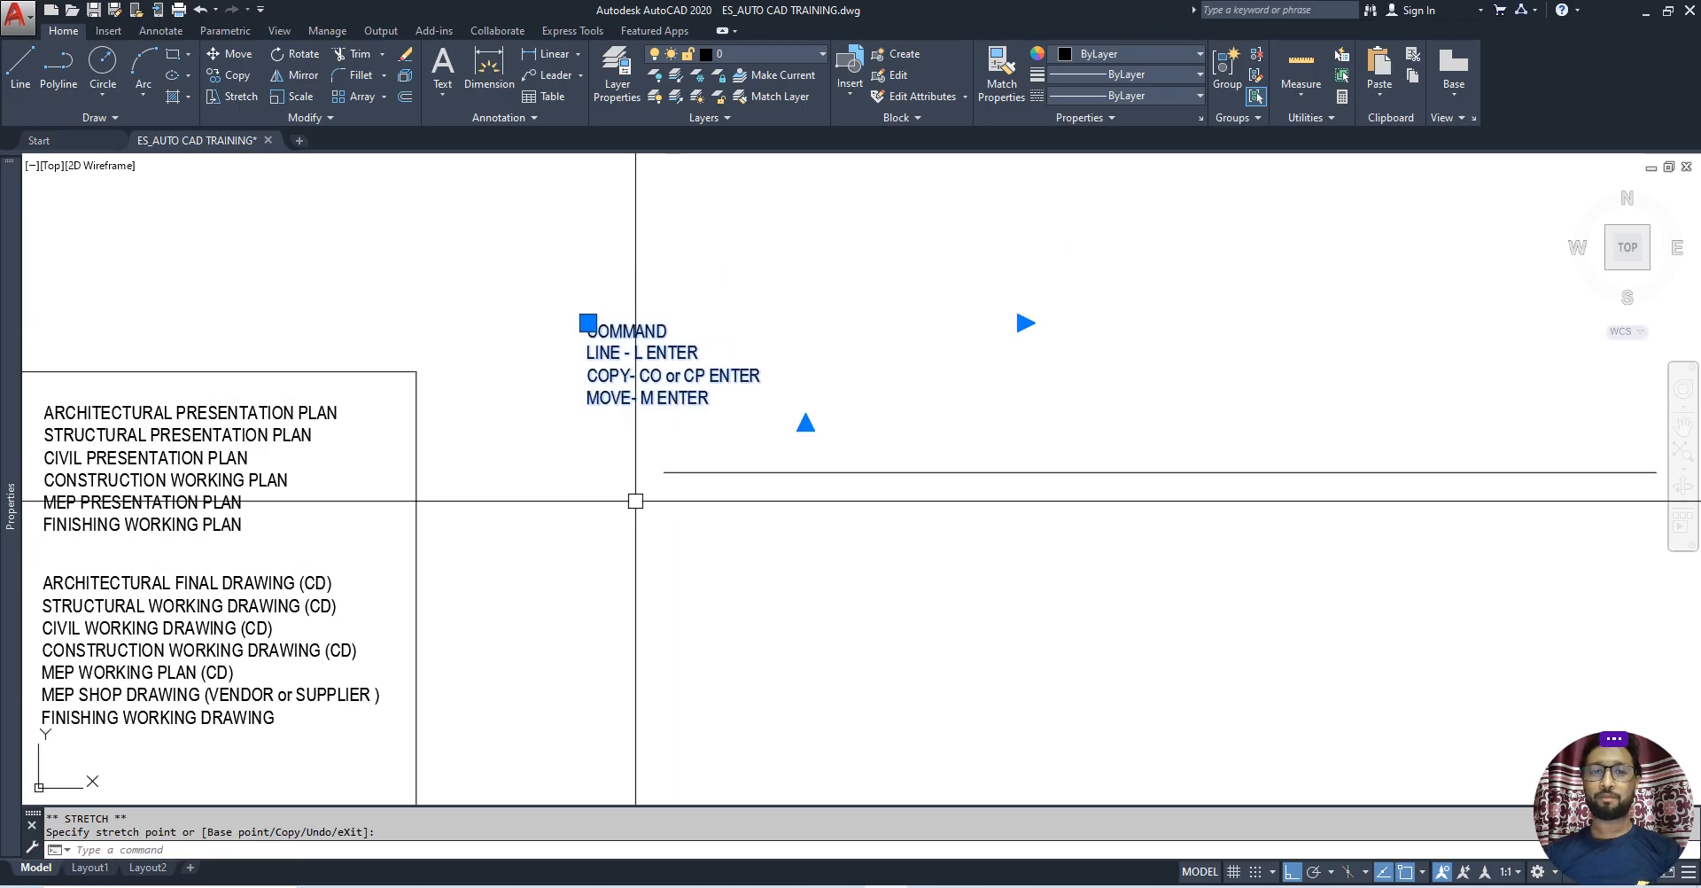
pyautogui.press('Escape')
pyautogui.press('Escape')
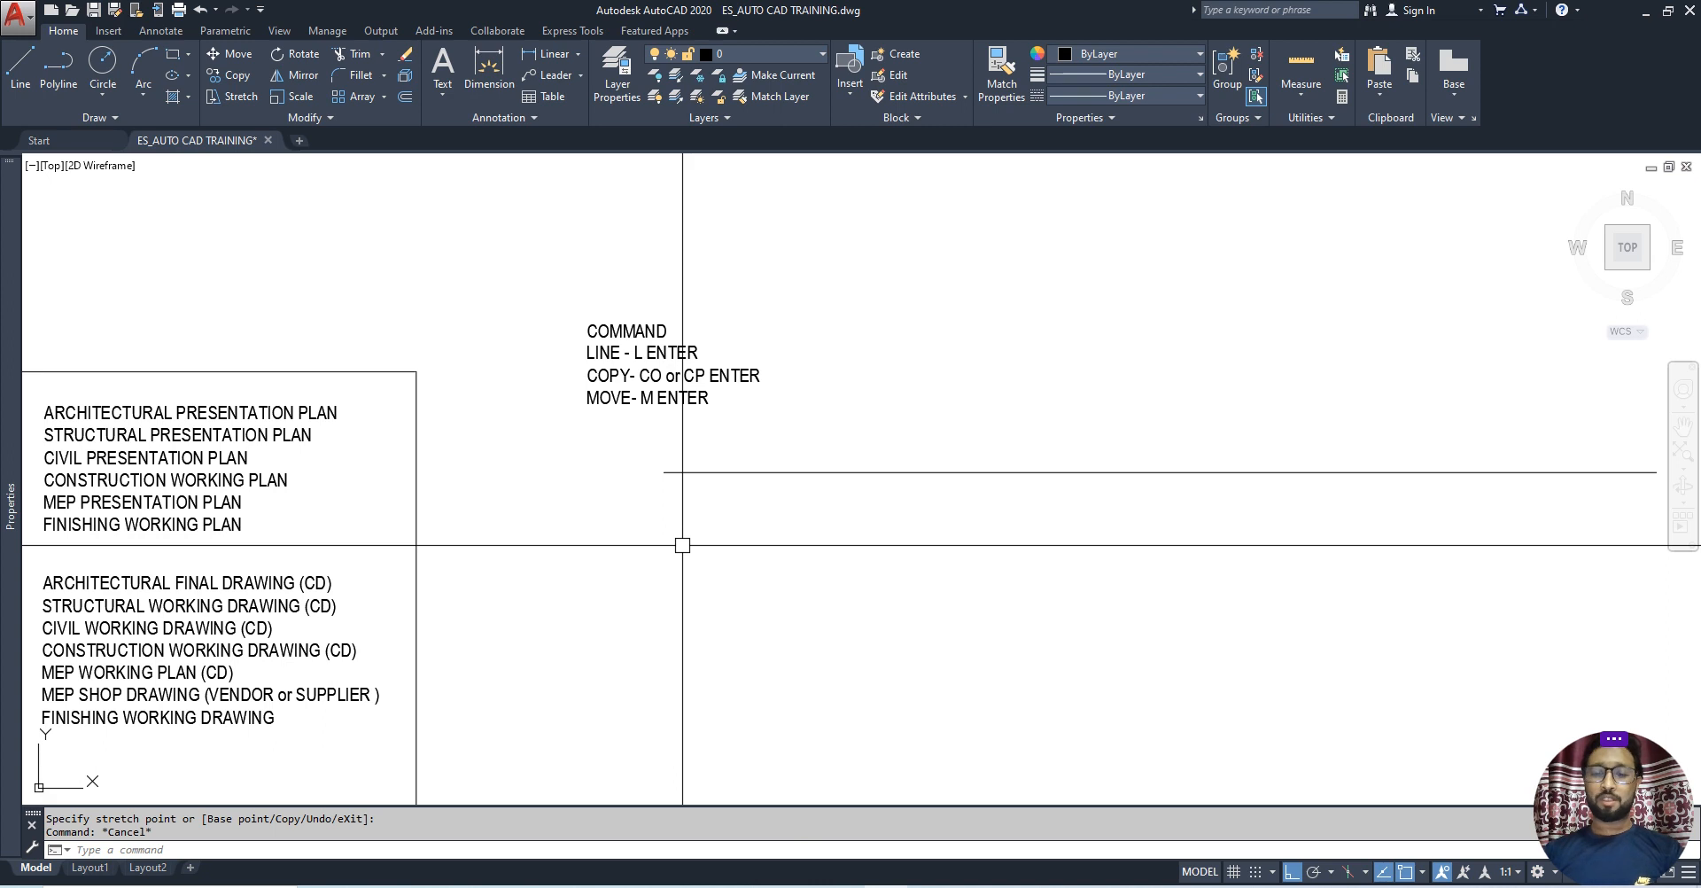
# Draw a horizontal line about 41'-8" long below the existing long line.
pyautogui.write('l')
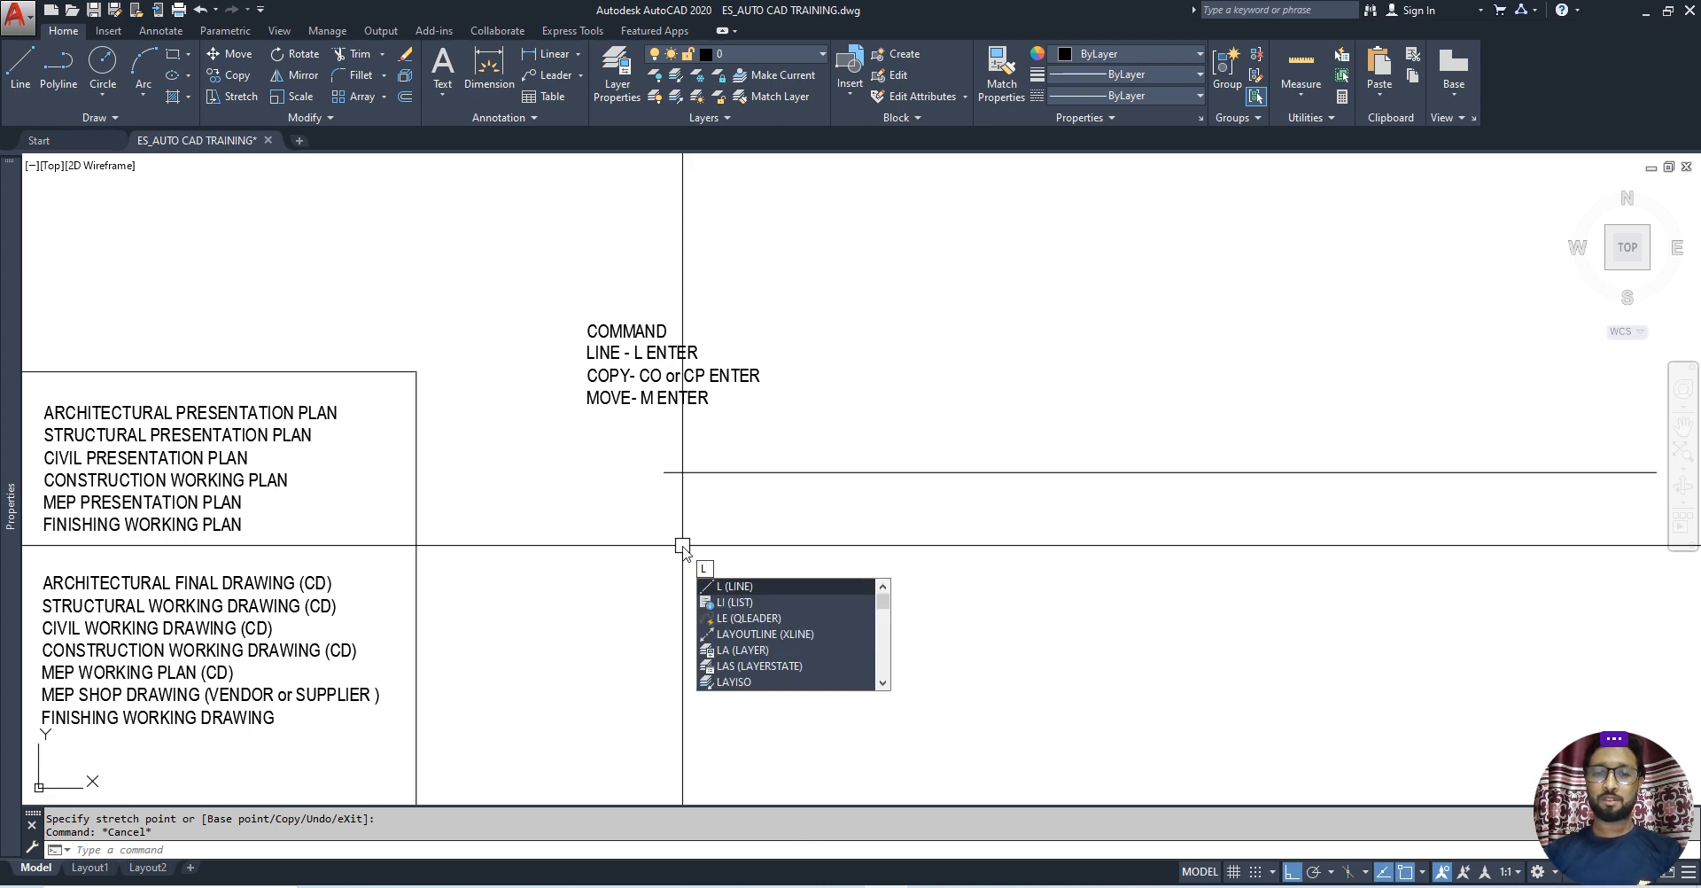
pyautogui.press('Return')
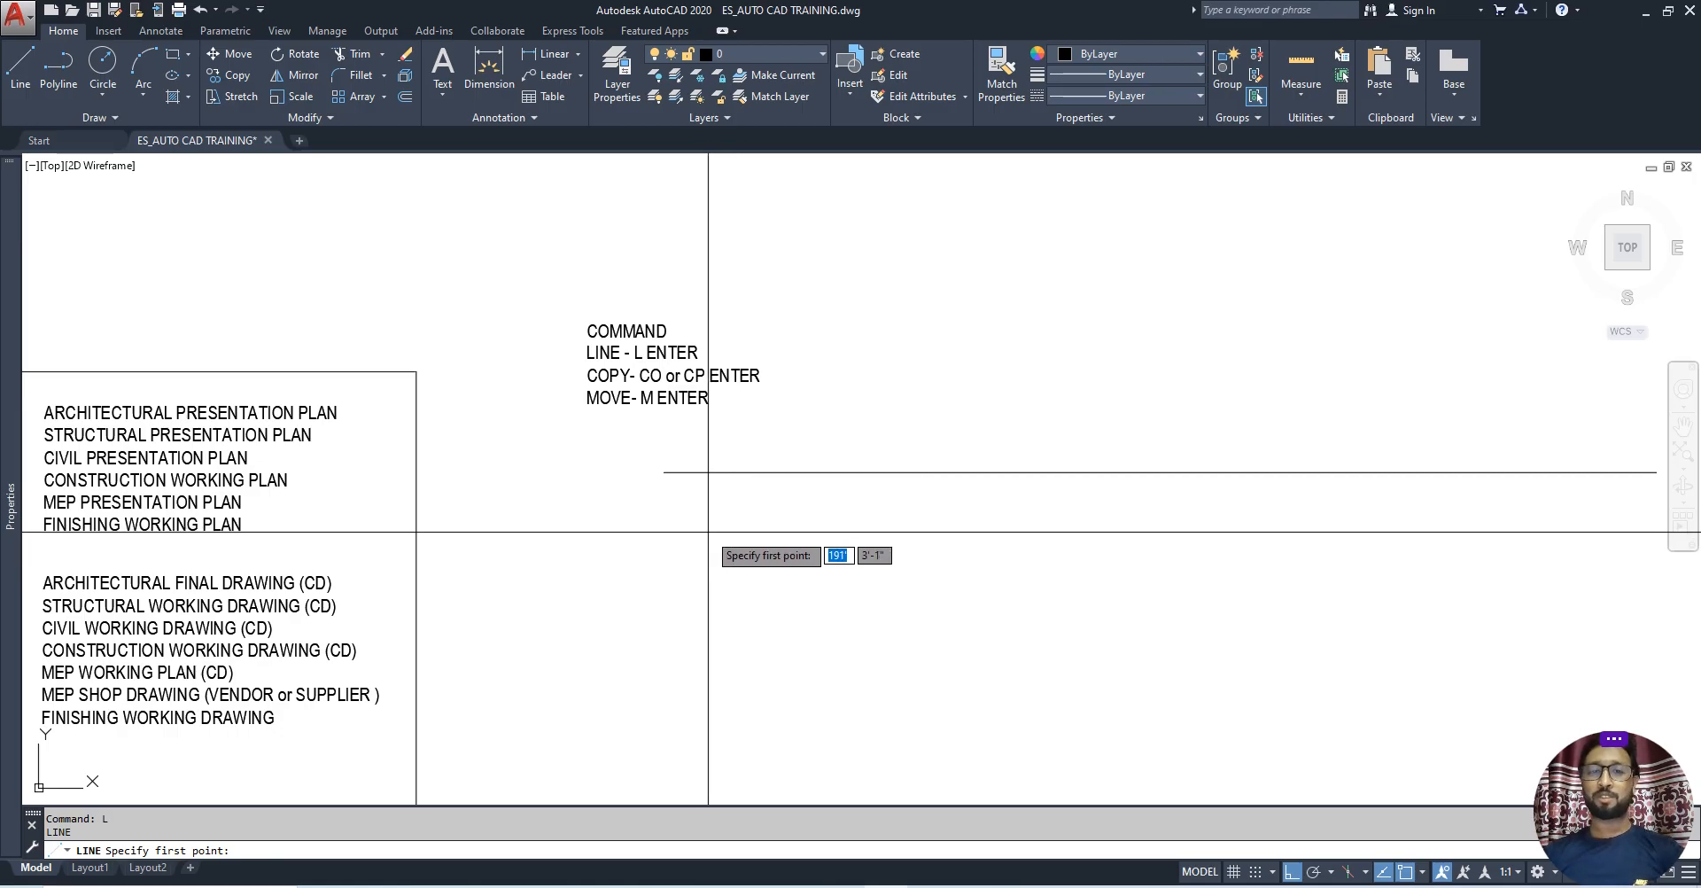
pyautogui.click(675, 536)
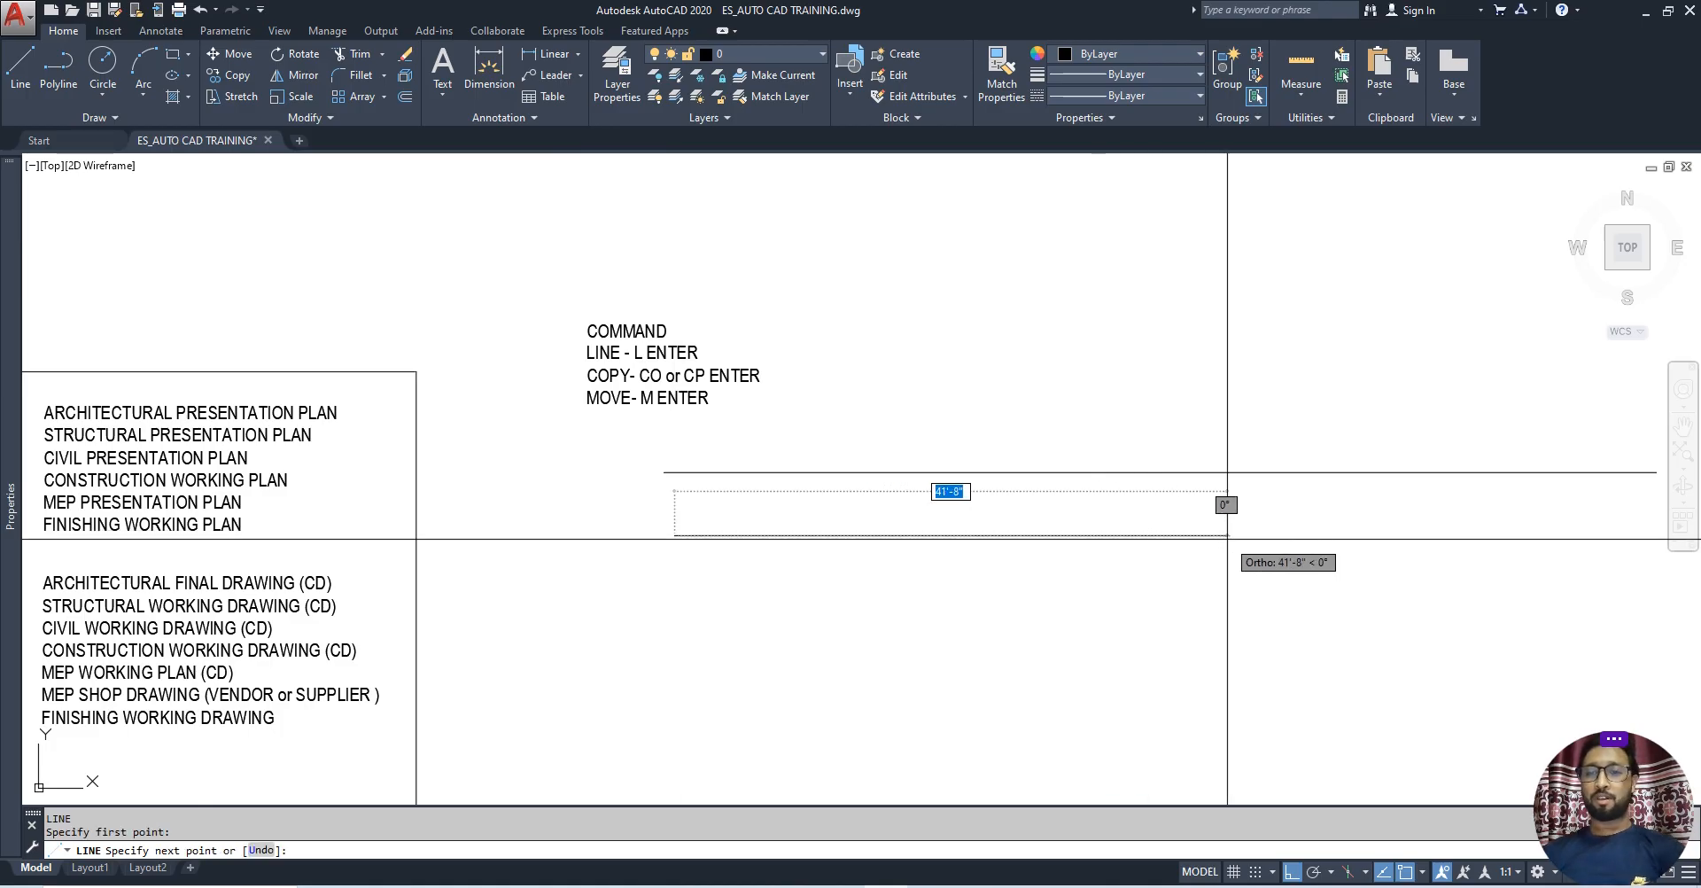
pyautogui.click(1228, 536)
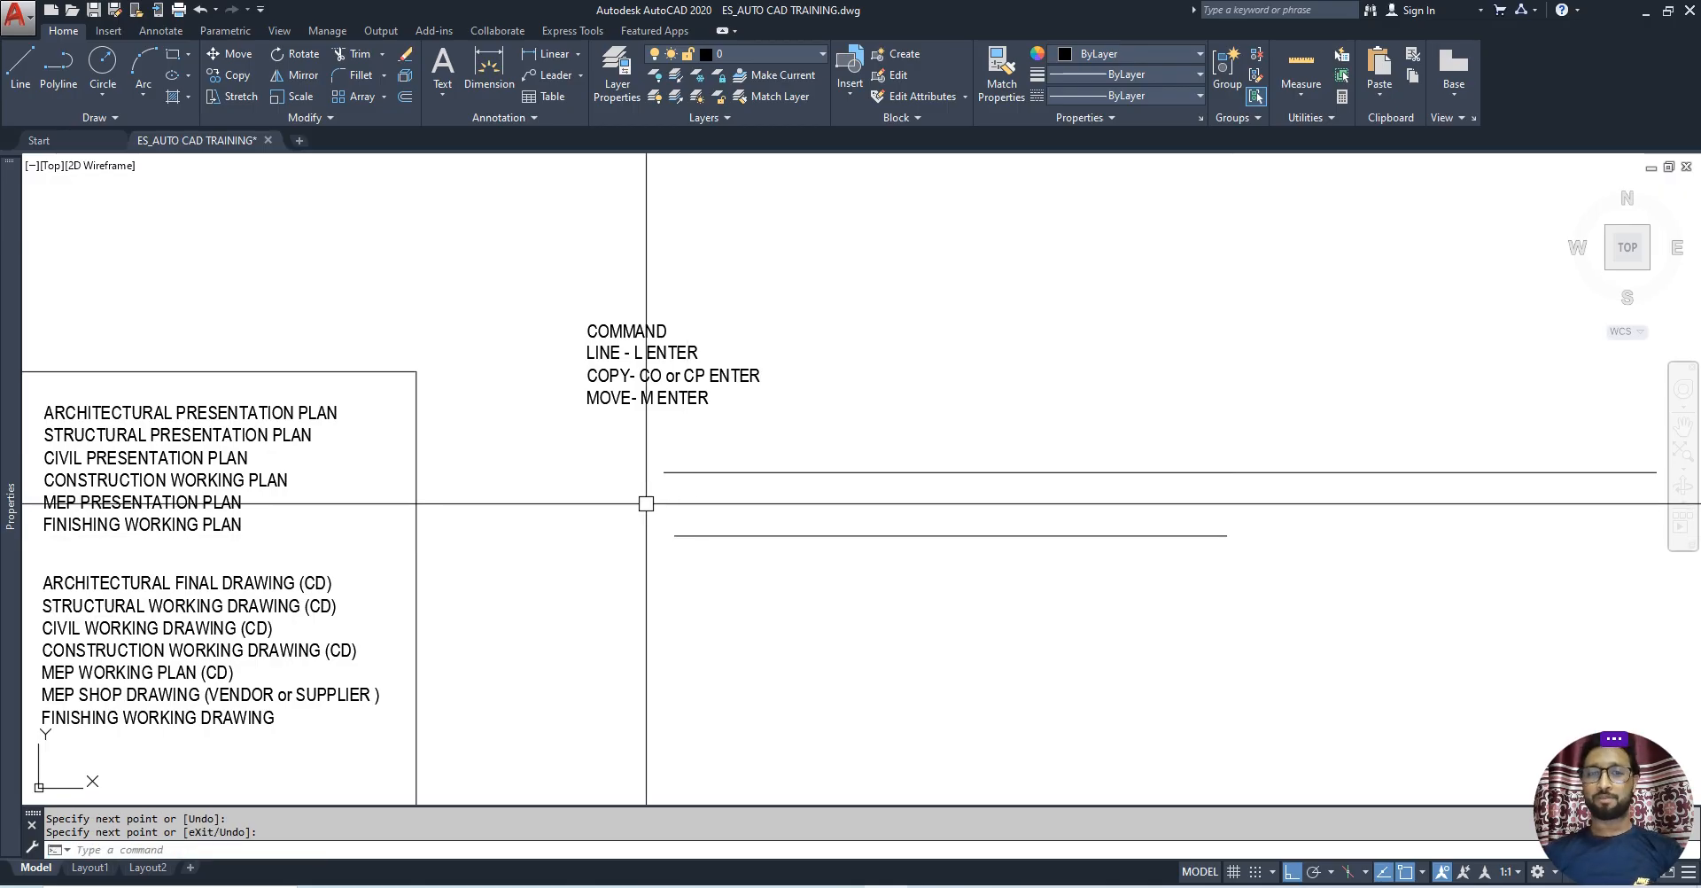
# Copy the new short line three times straight down from its left endpoint, leaving gaps between the copies.
pyautogui.click(708, 537)
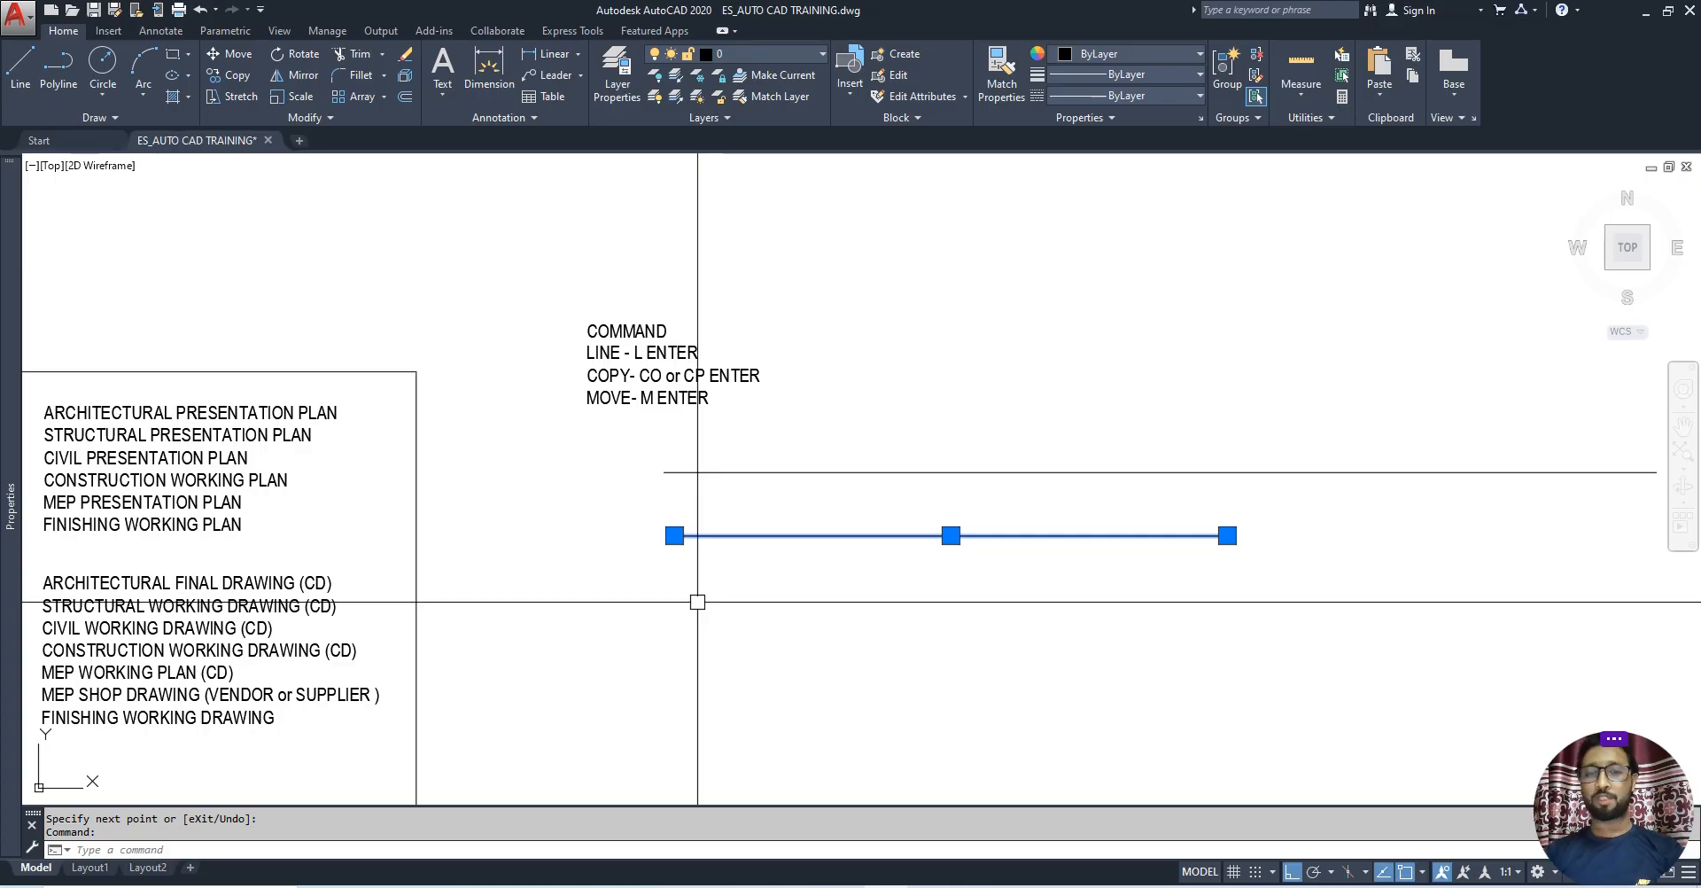
pyautogui.write('o')
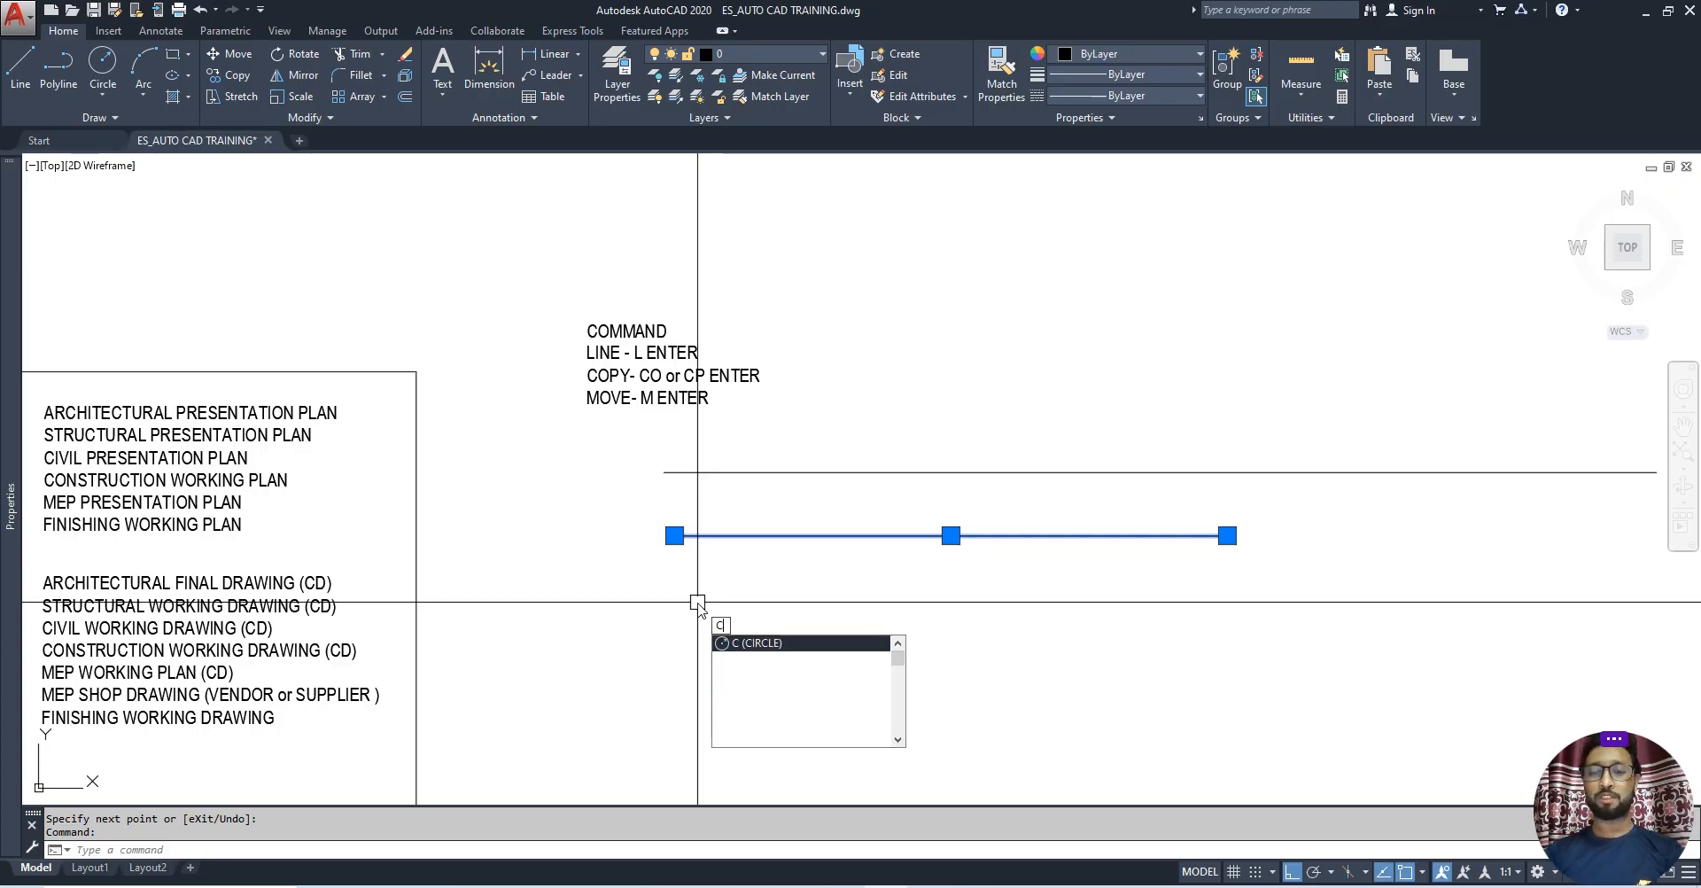
pyautogui.write('p')
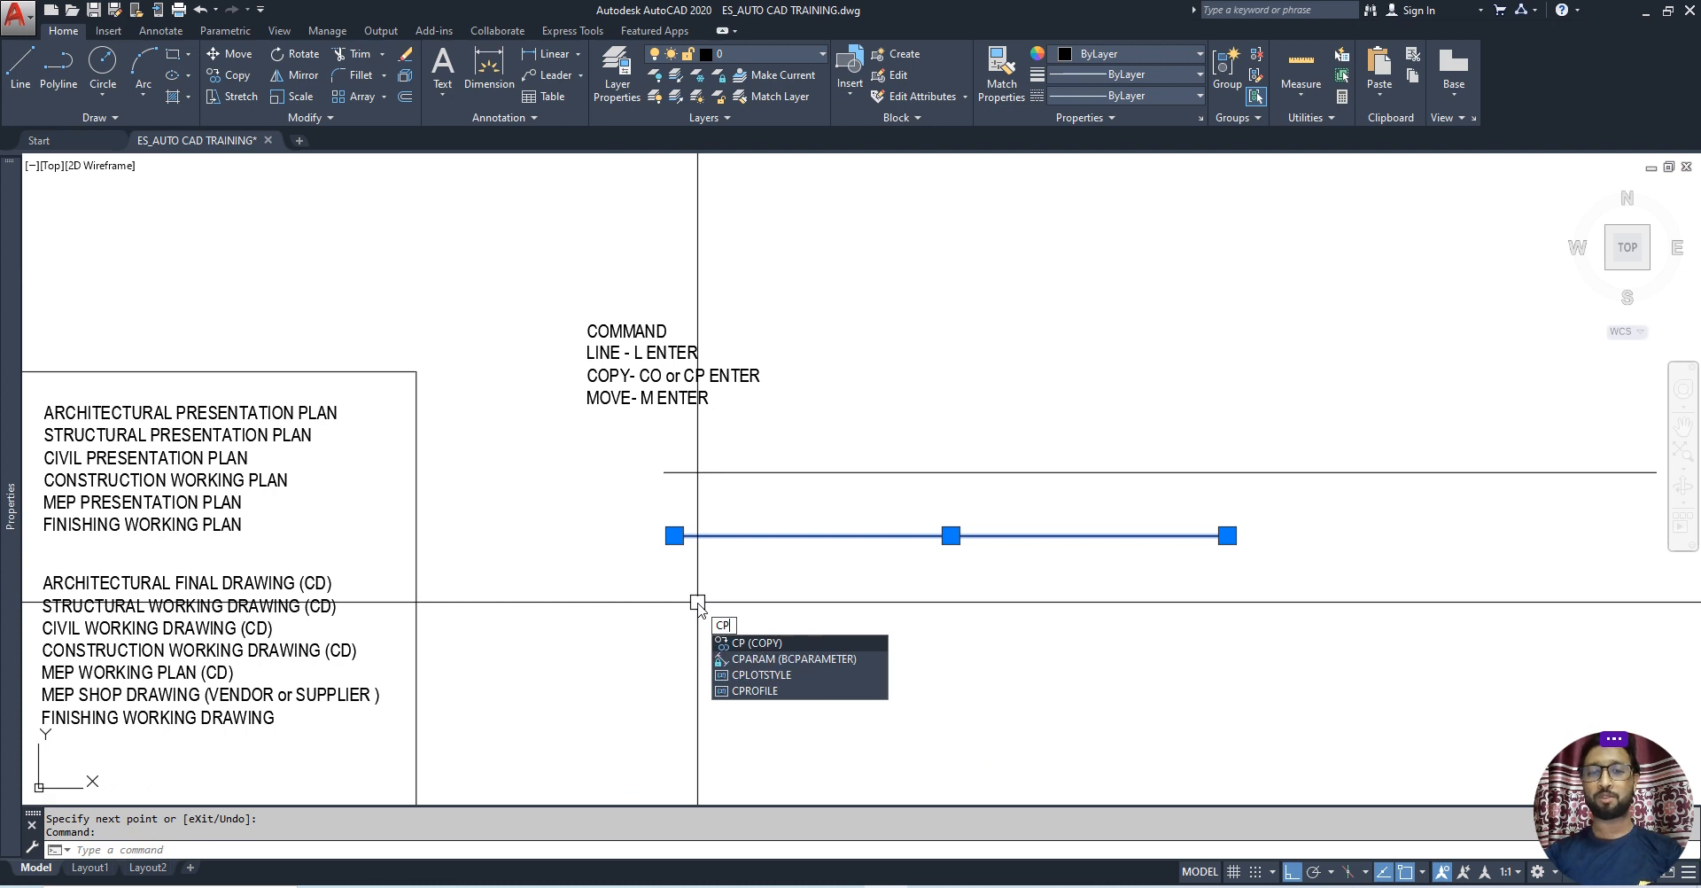
pyautogui.press('Return')
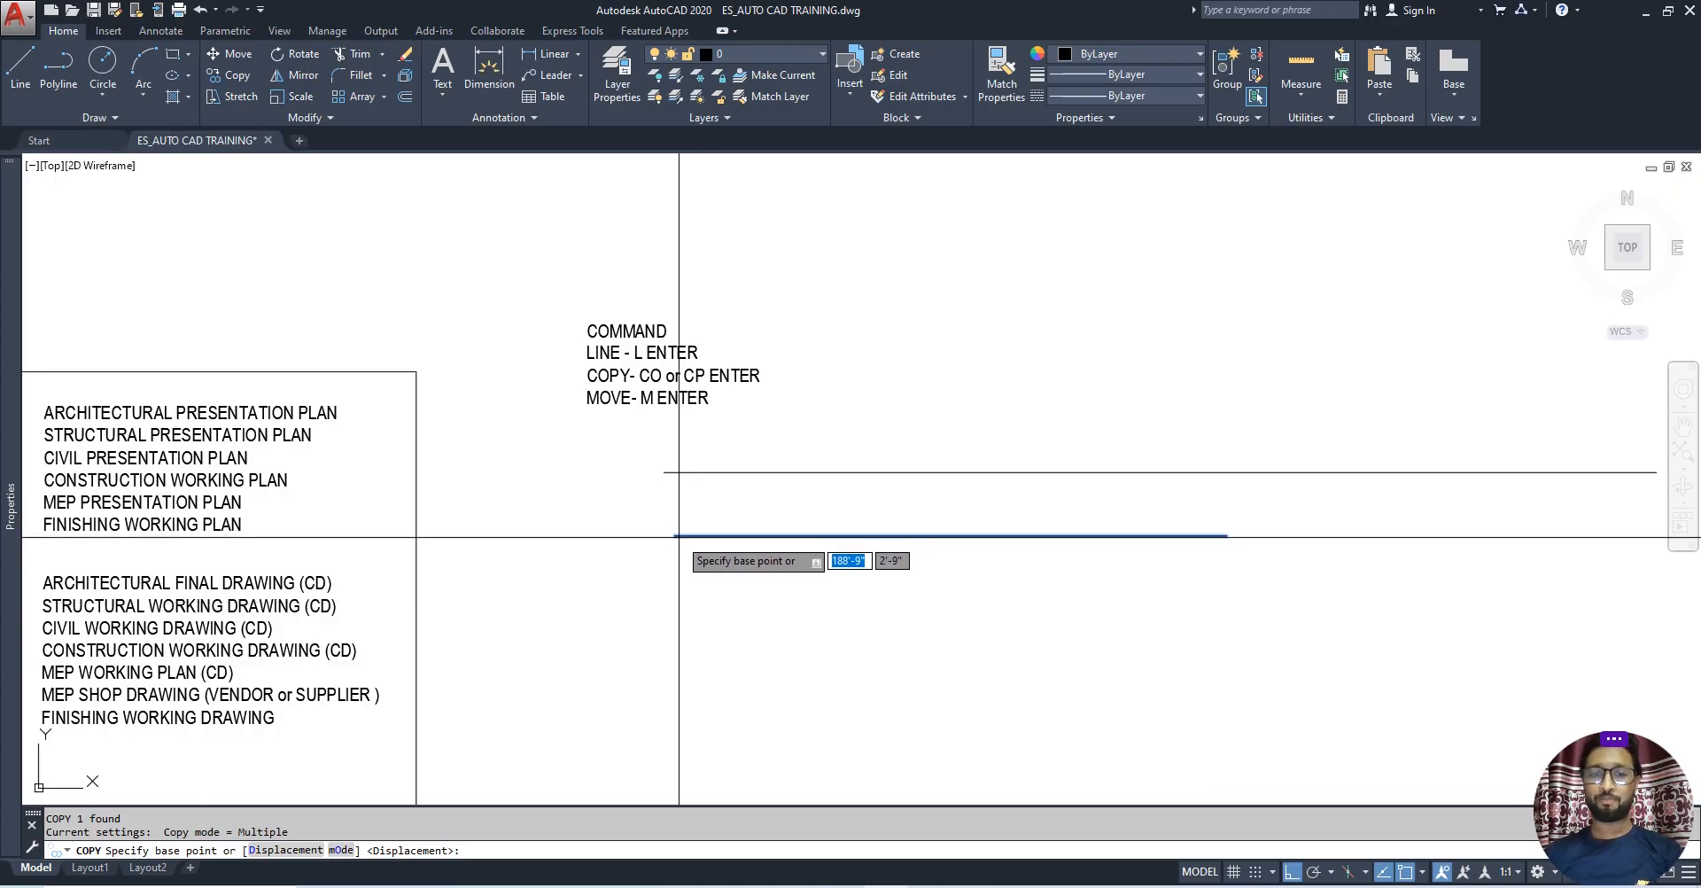
pyautogui.click(675, 536)
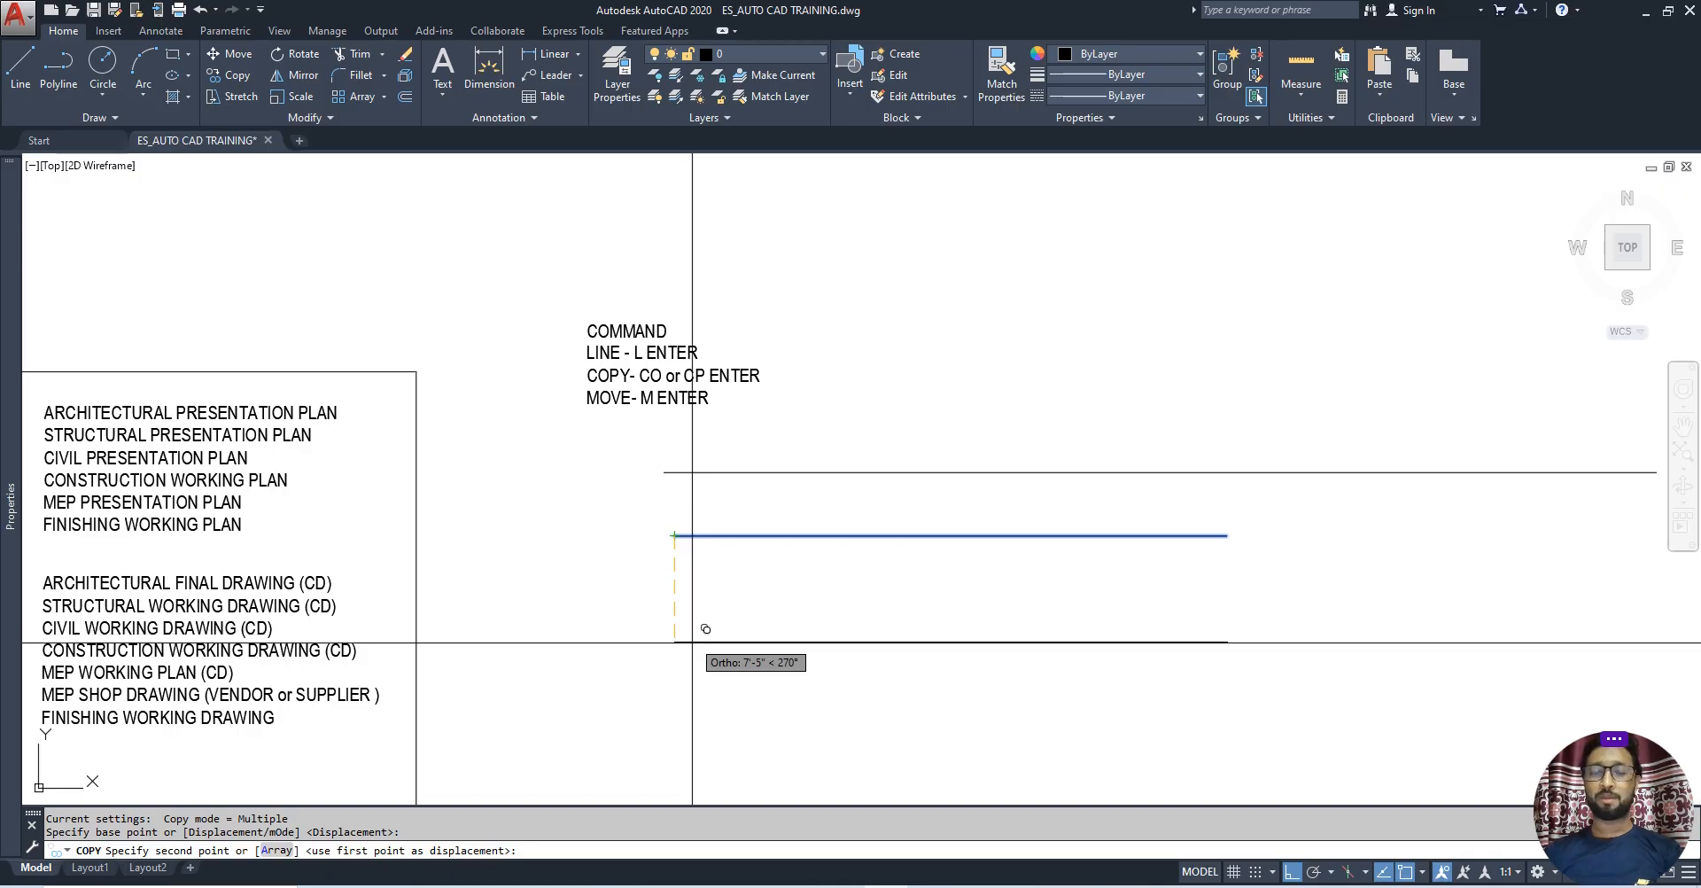
pyautogui.click(684, 594)
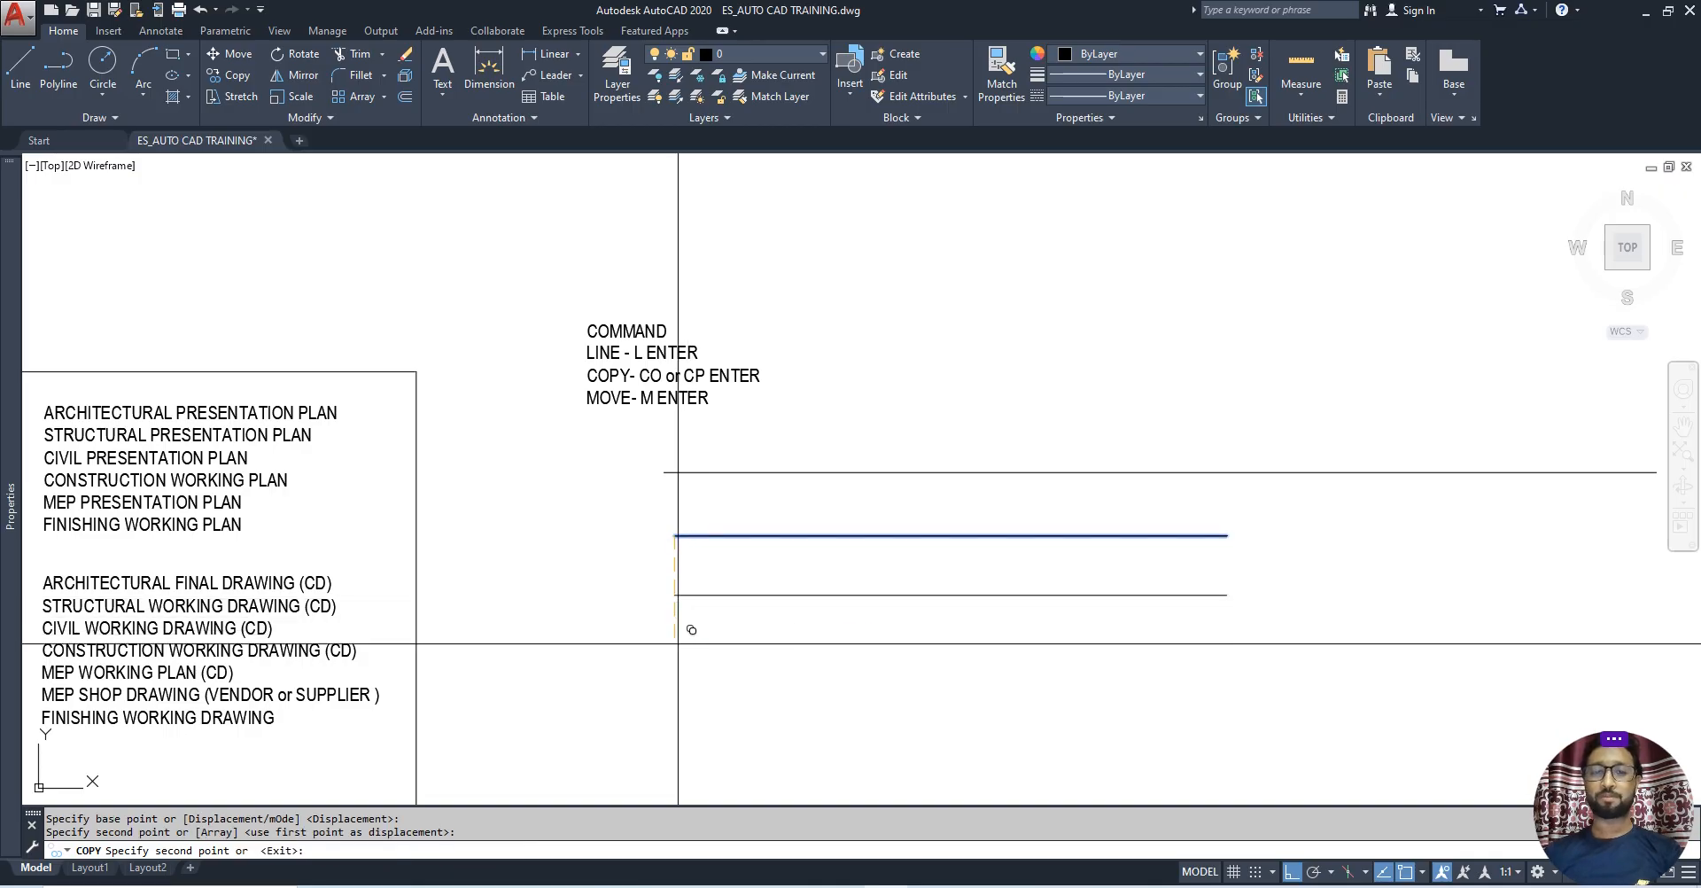
pyautogui.click(679, 664)
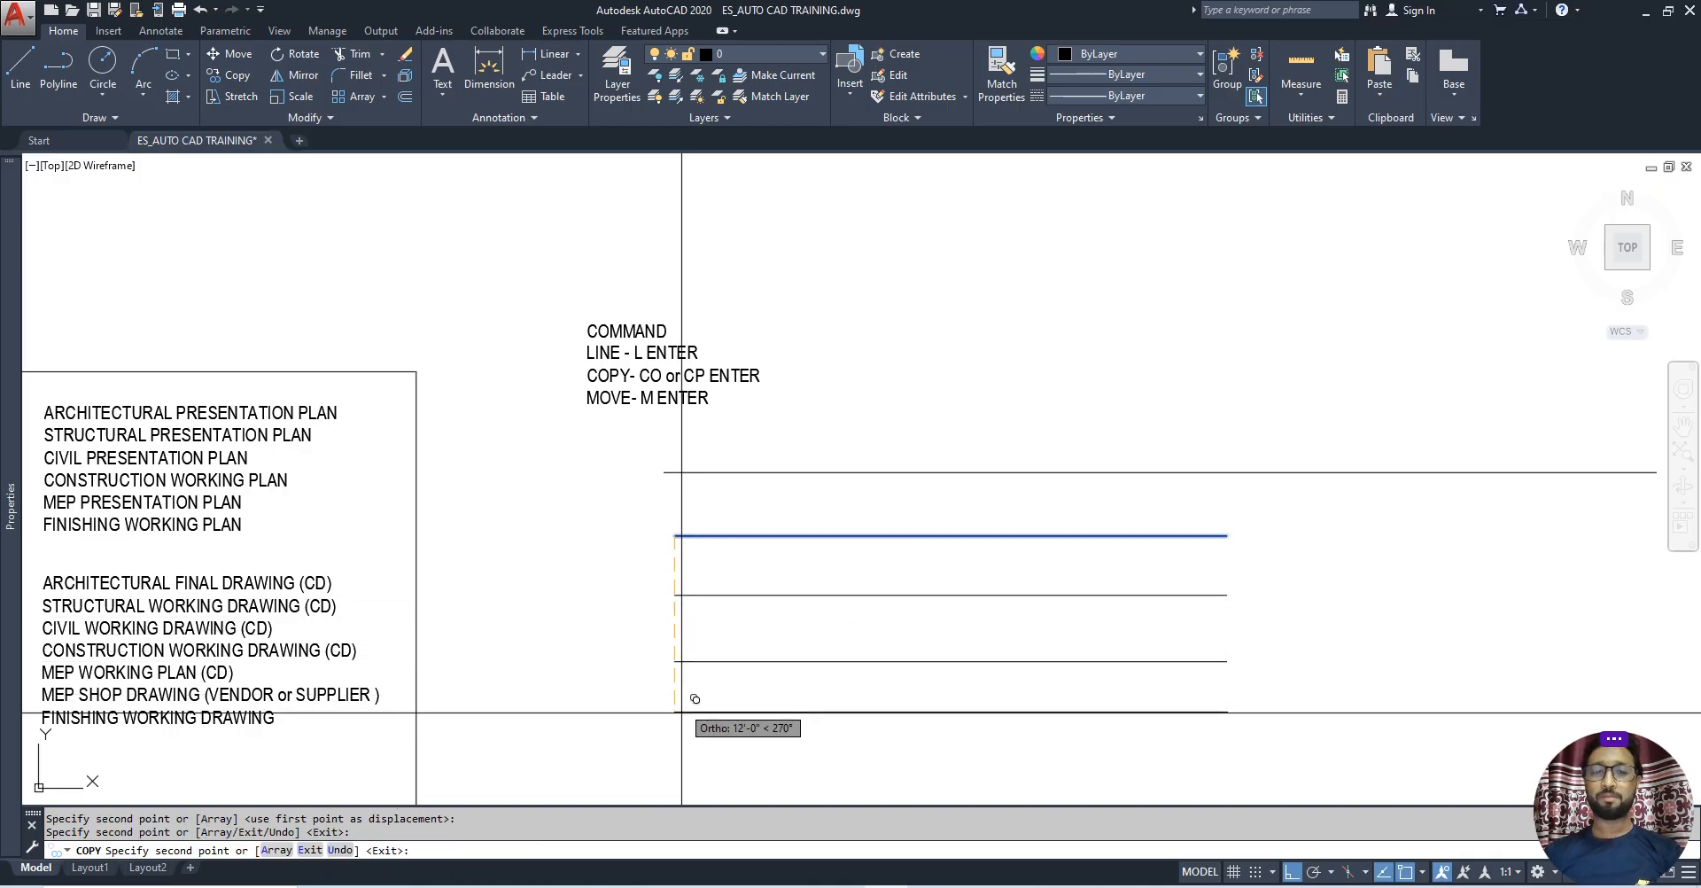
pyautogui.click(678, 720)
pyautogui.scroll(-2, 689, 482)
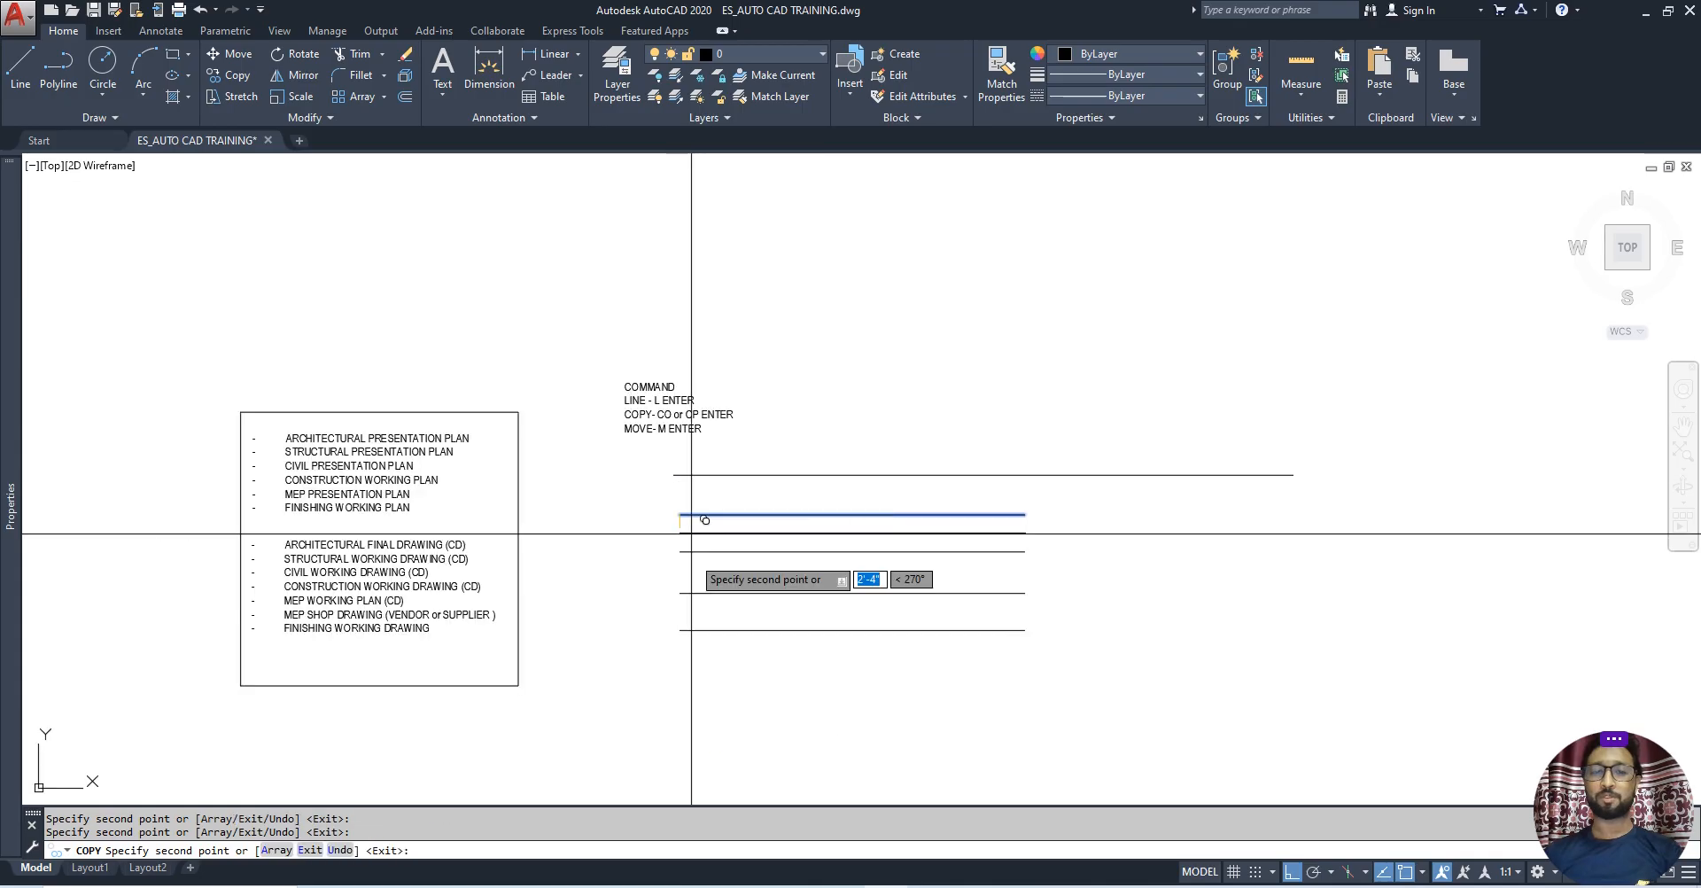
pyautogui.press('Escape')
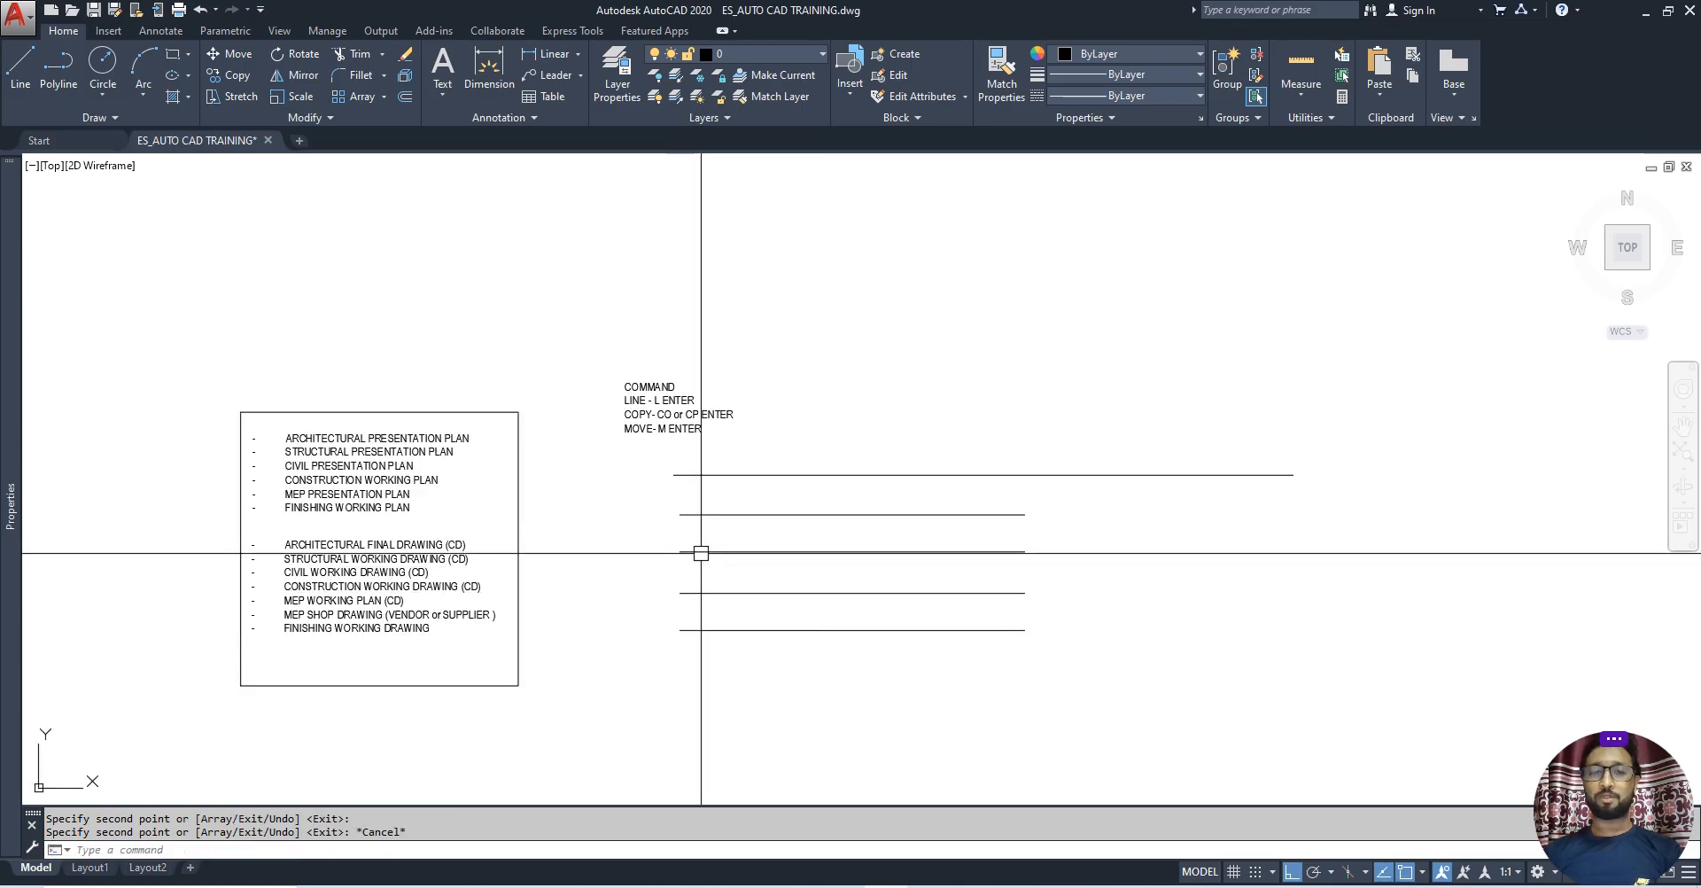
# Move the second-lowest short line straight down by its left endpoint, placing it below the lowest line.
pyautogui.scroll(2, 701, 549)
pyautogui.moveTo(720, 548); pyautogui.dragTo(710, 489, button='middle')
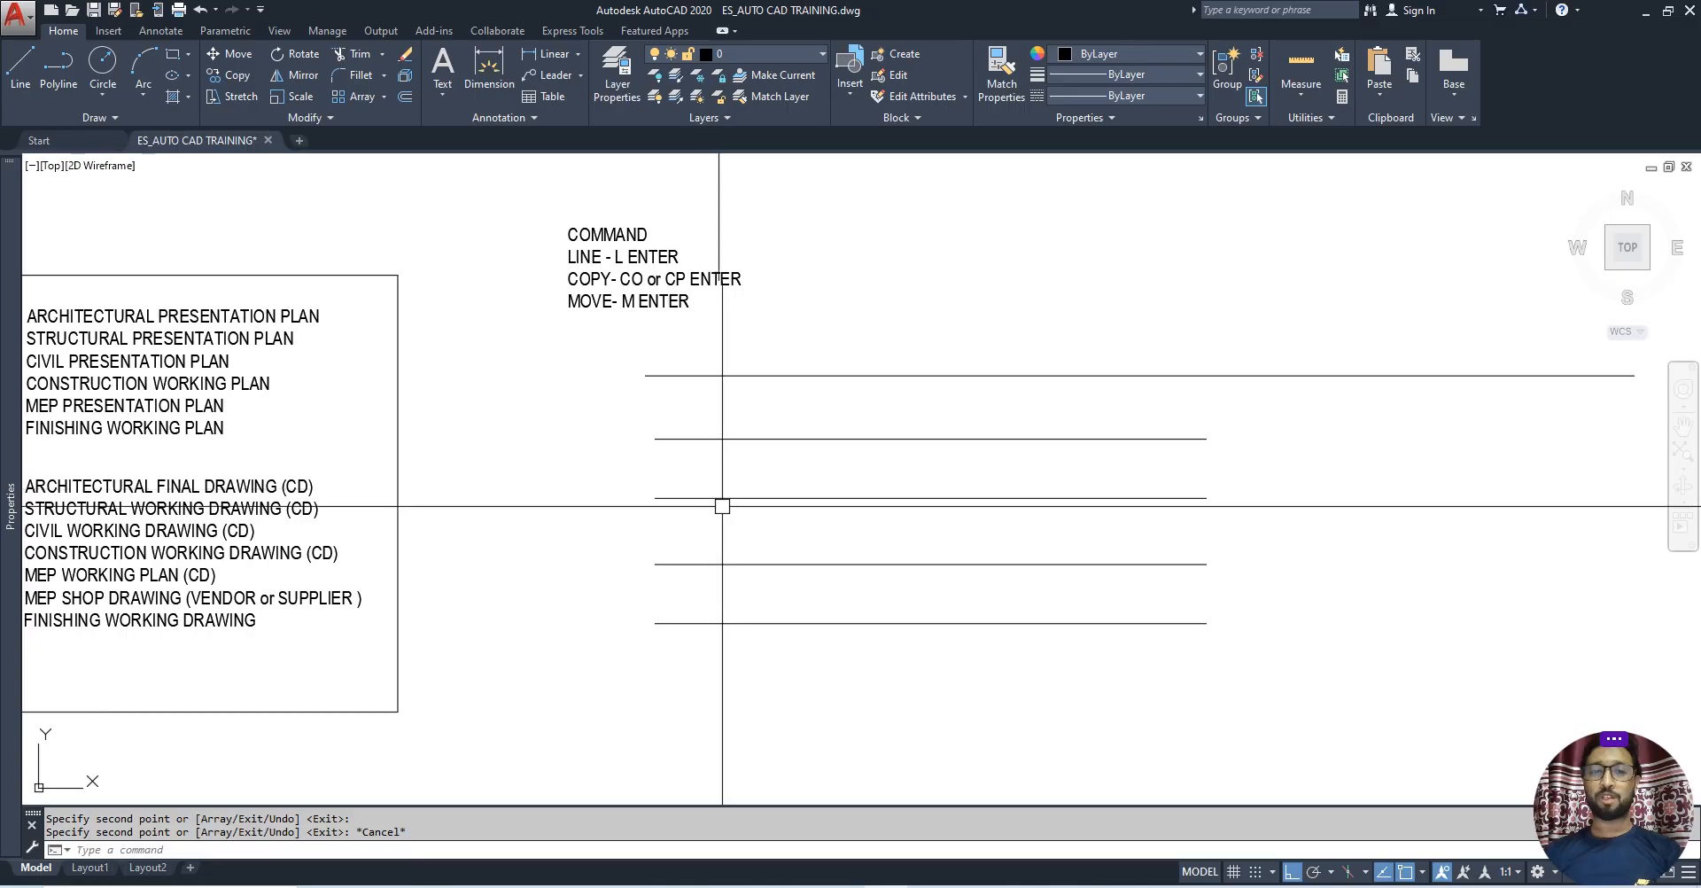
pyautogui.click(719, 565)
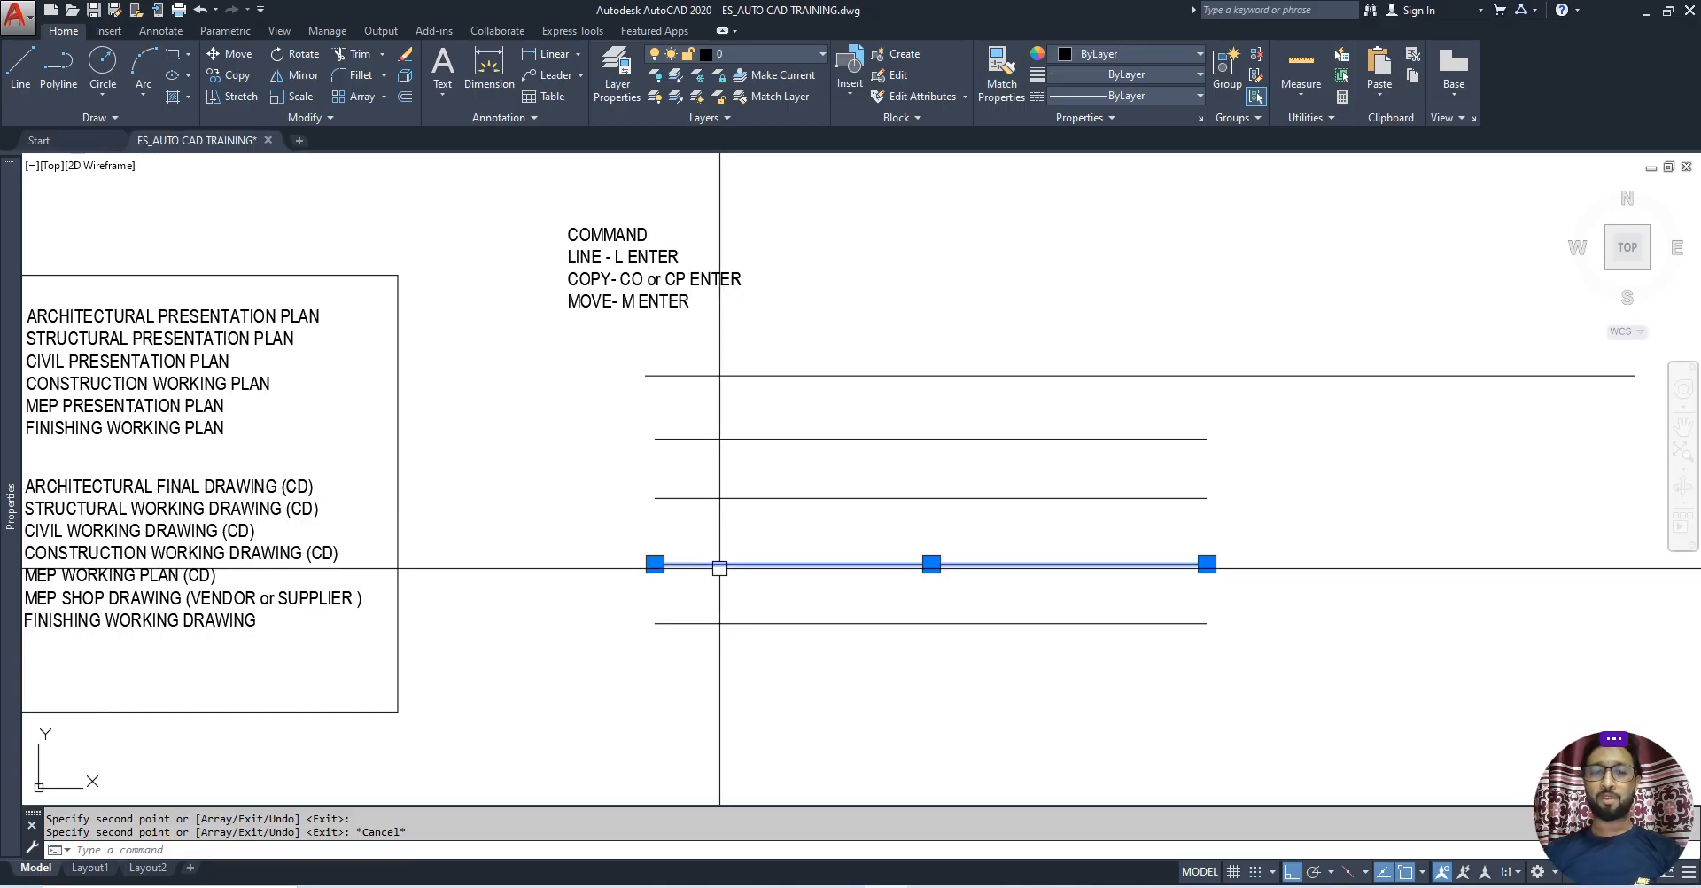
pyautogui.write('M')
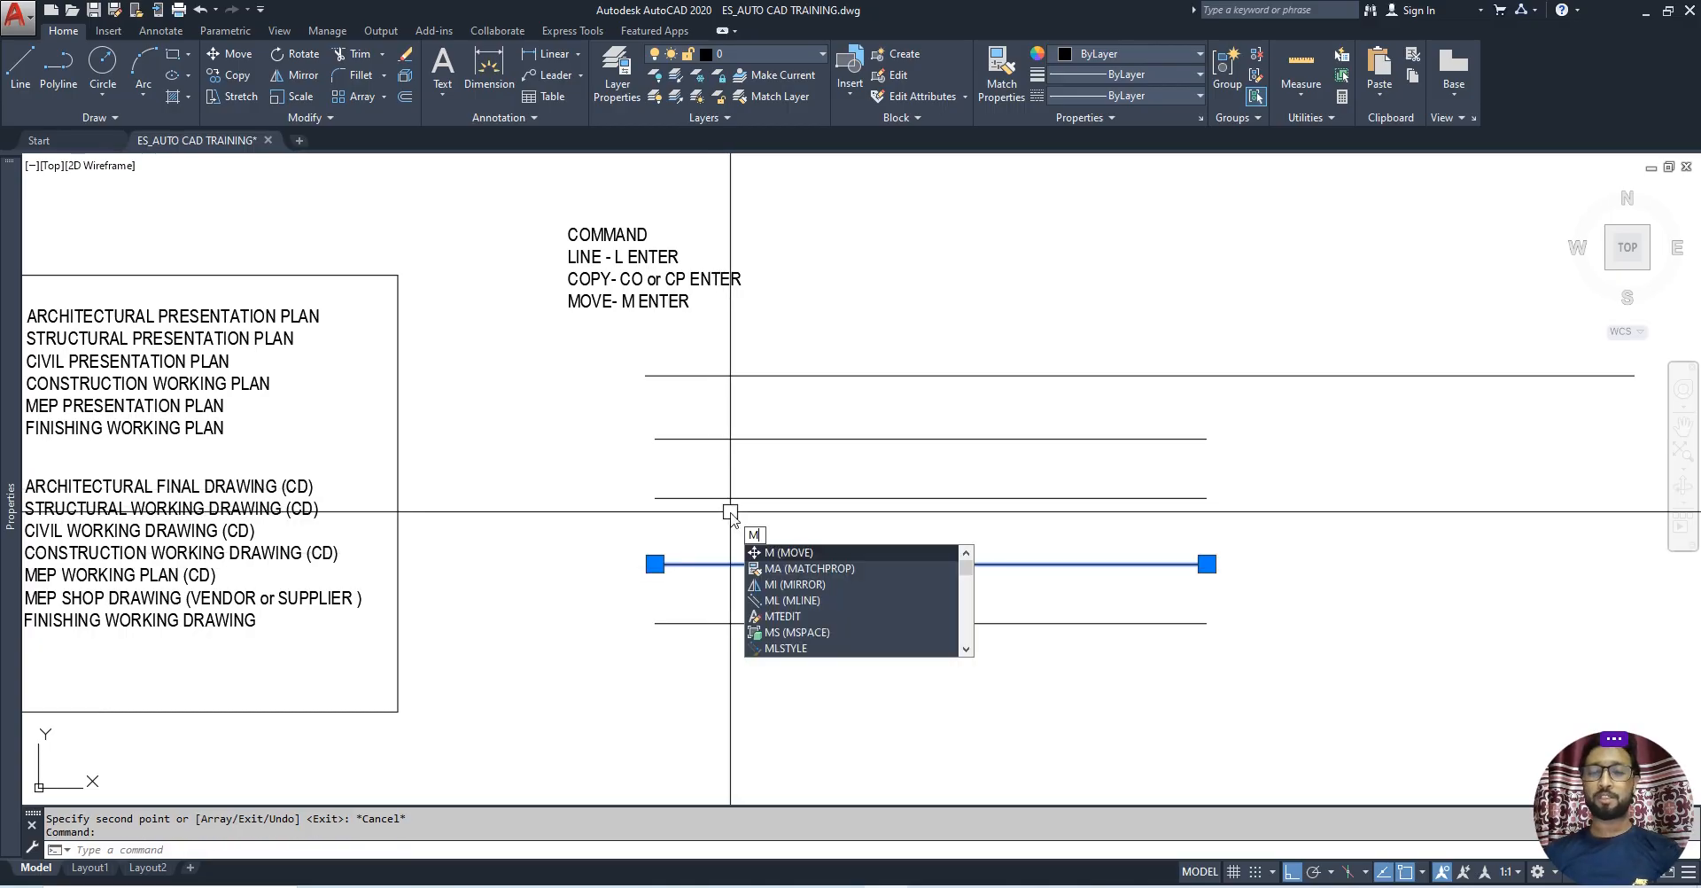
pyautogui.press('Return')
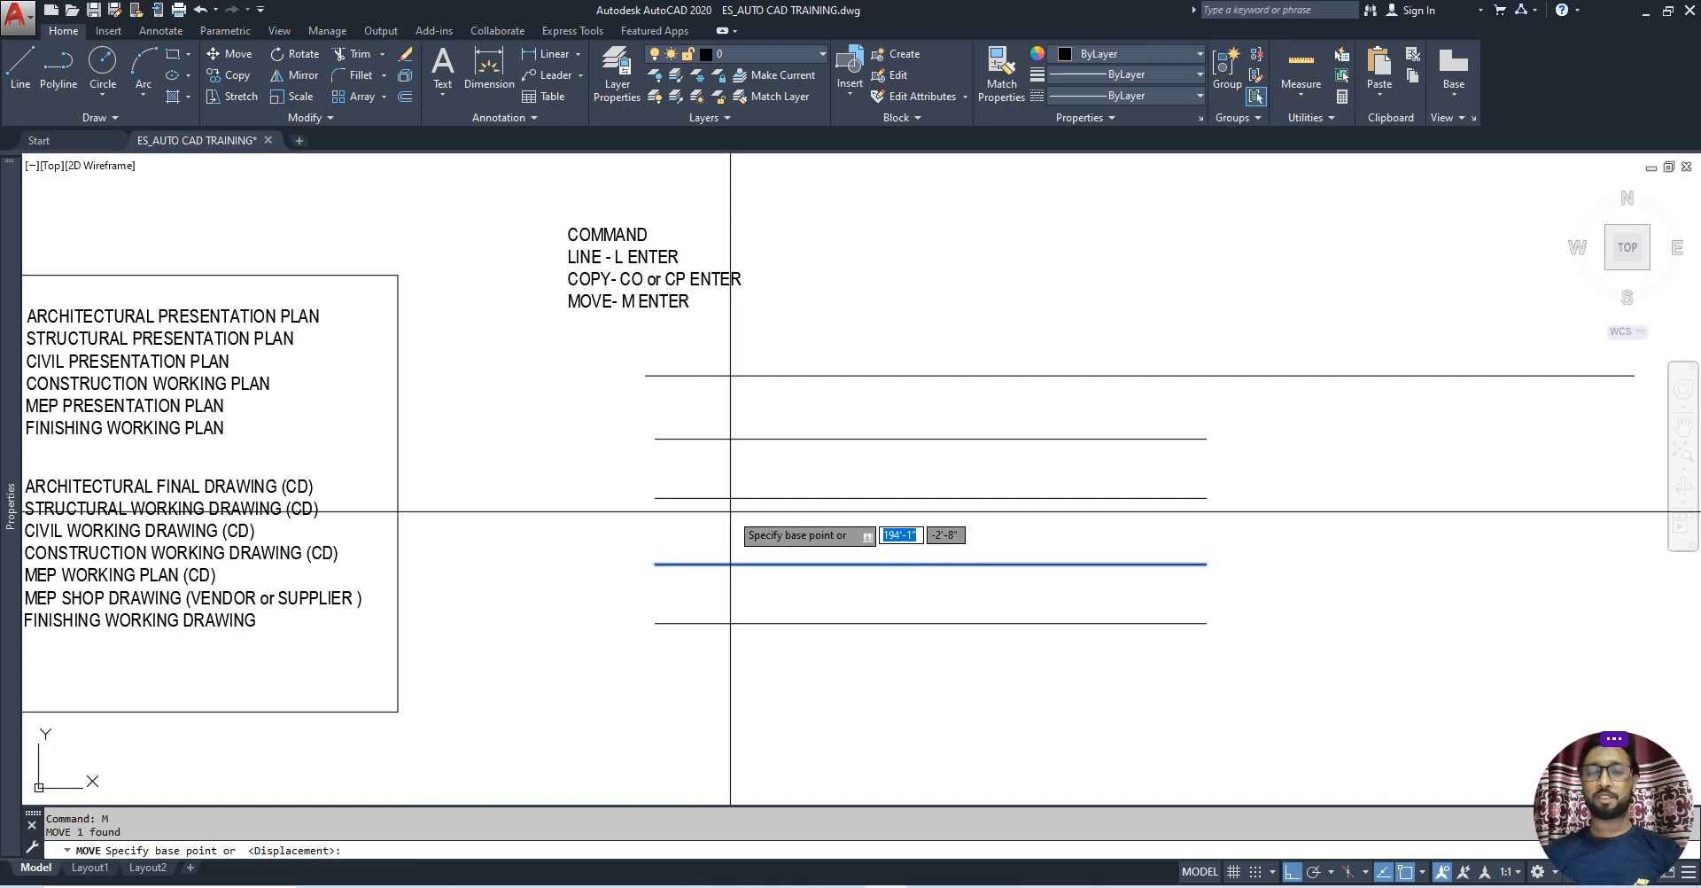
pyautogui.click(655, 564)
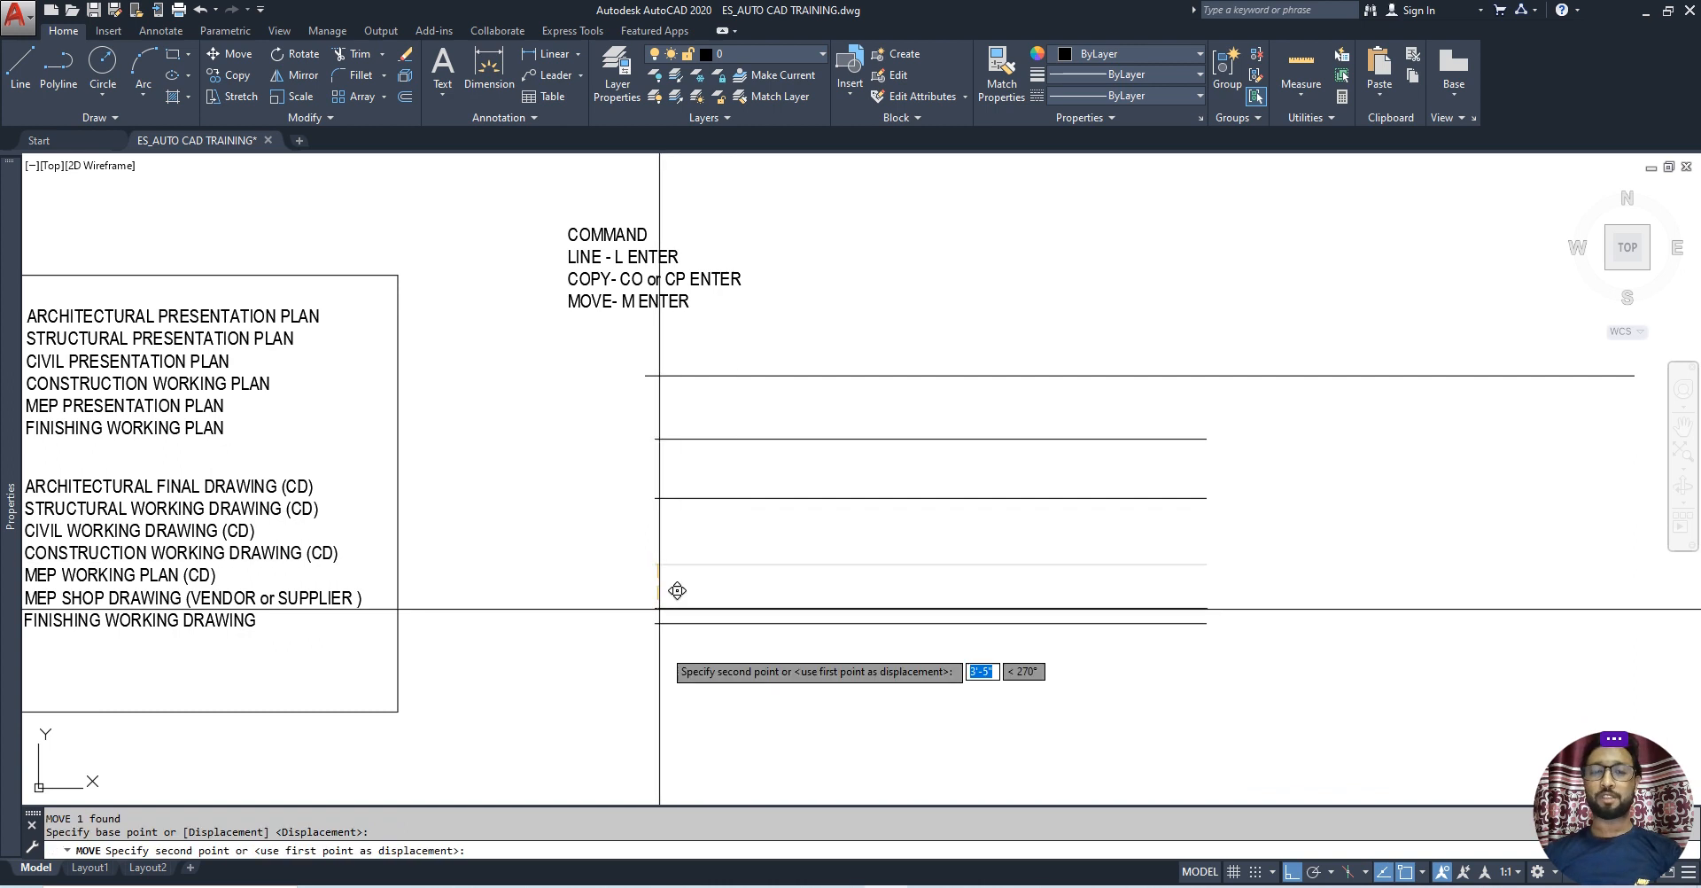
pyautogui.click(677, 699)
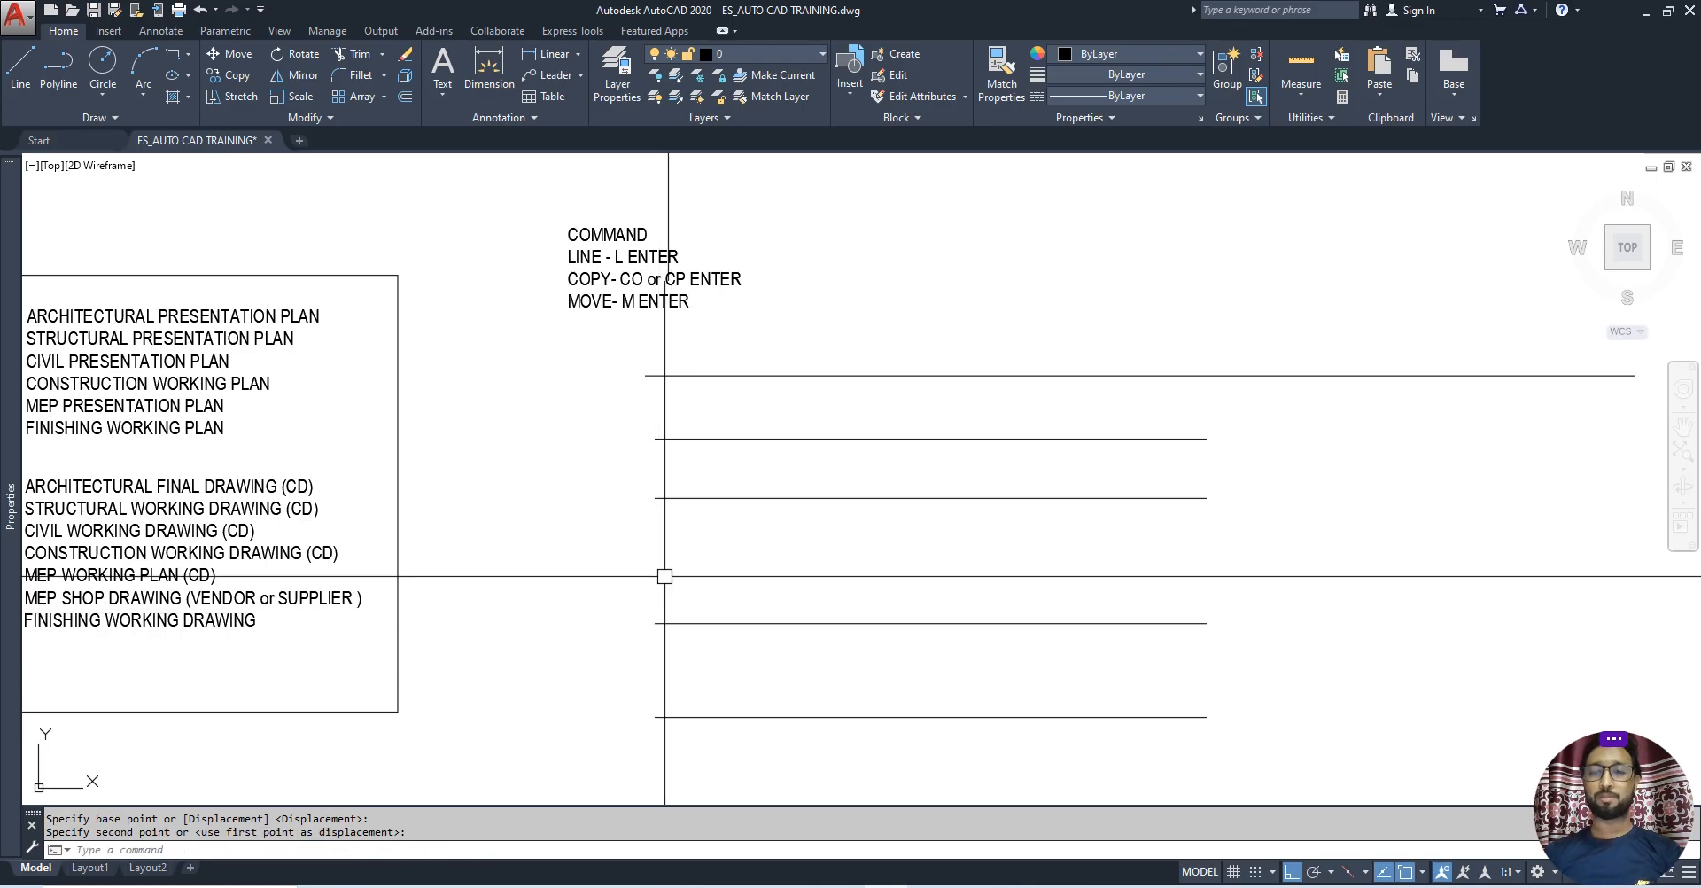
# Draw an irregular closed six-sided polyline to the right of the horizontal lines with Ortho off, ending on its start point.
pyautogui.moveTo(679, 582); pyautogui.dragTo(673, 550, button='middle')
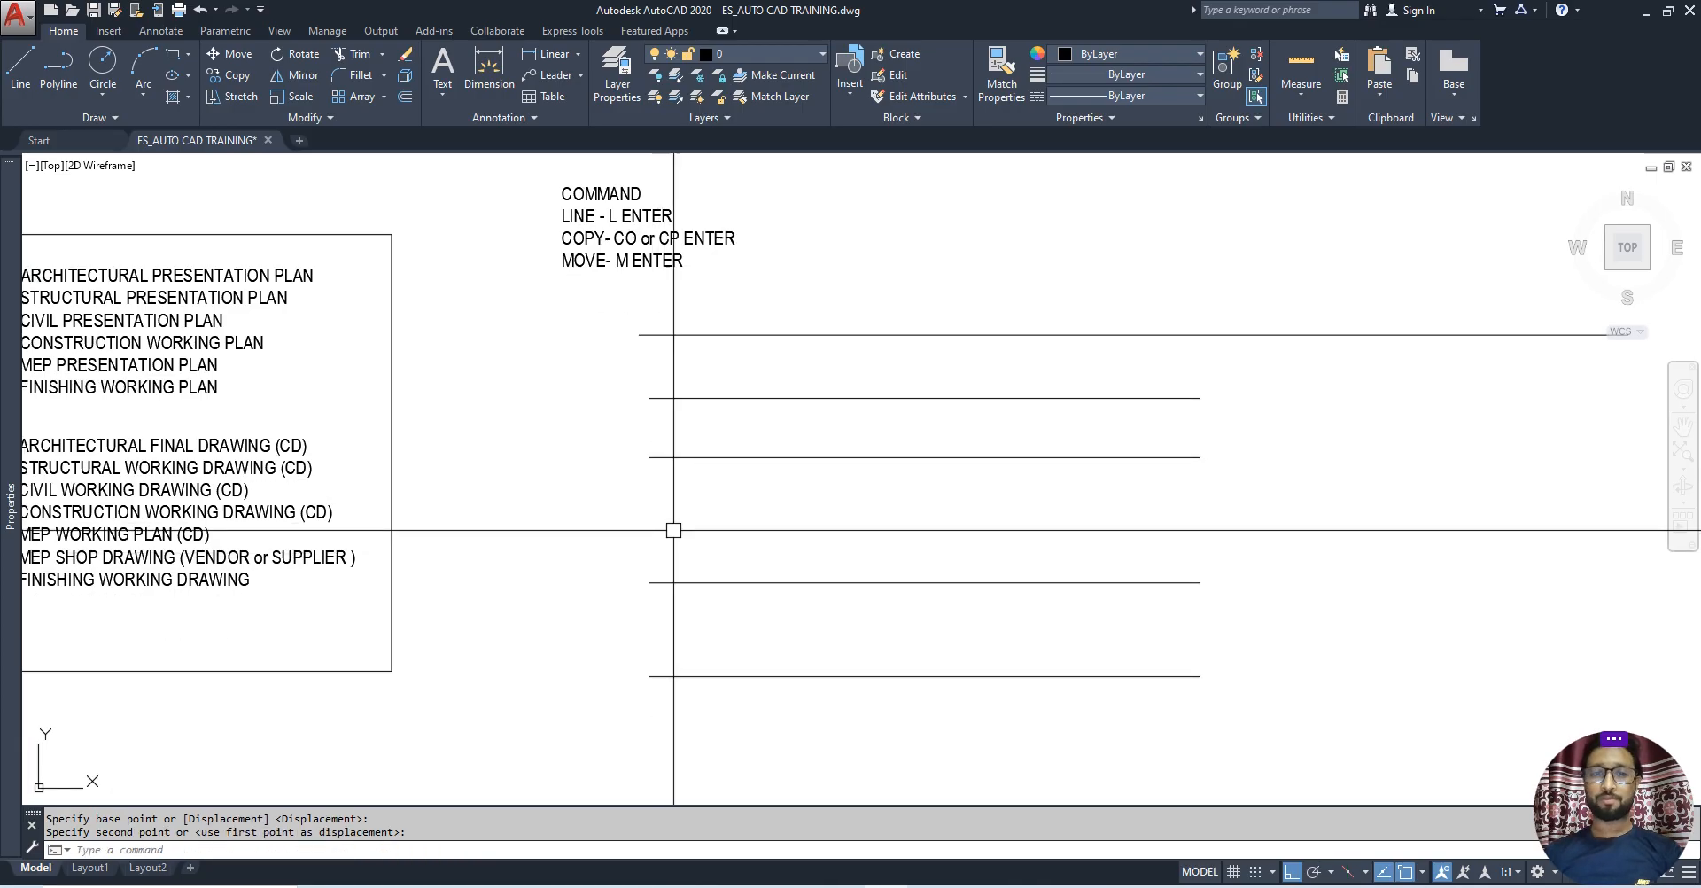
pyautogui.moveTo(703, 346); pyautogui.dragTo(701, 391, button='middle')
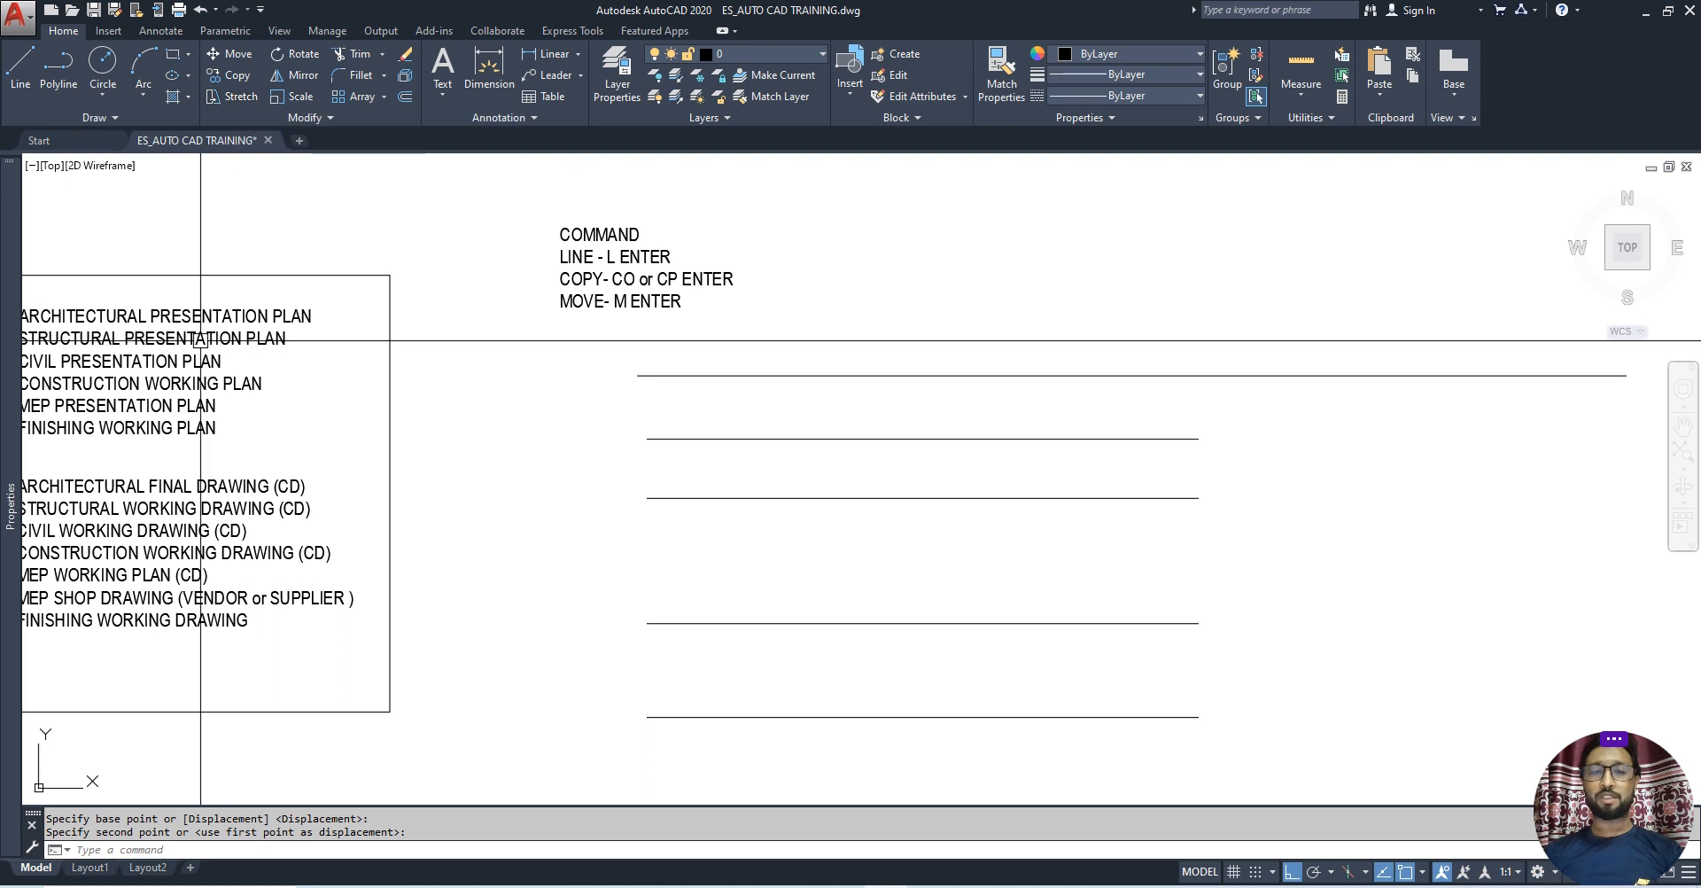
pyautogui.click(59, 69)
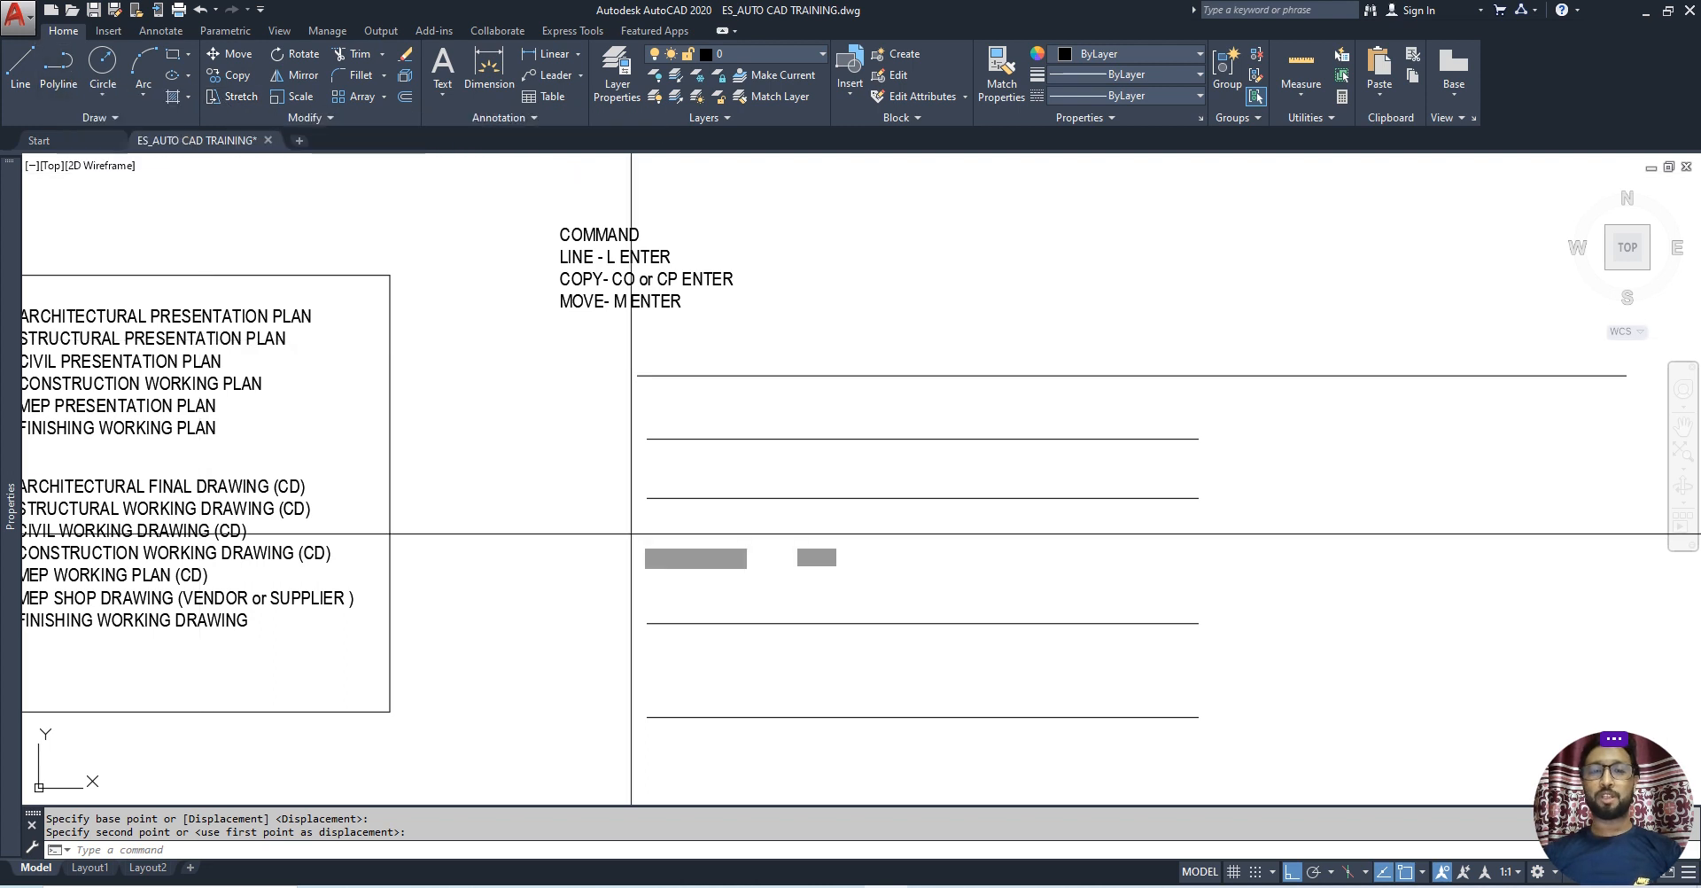
pyautogui.scroll(-4, 620, 462)
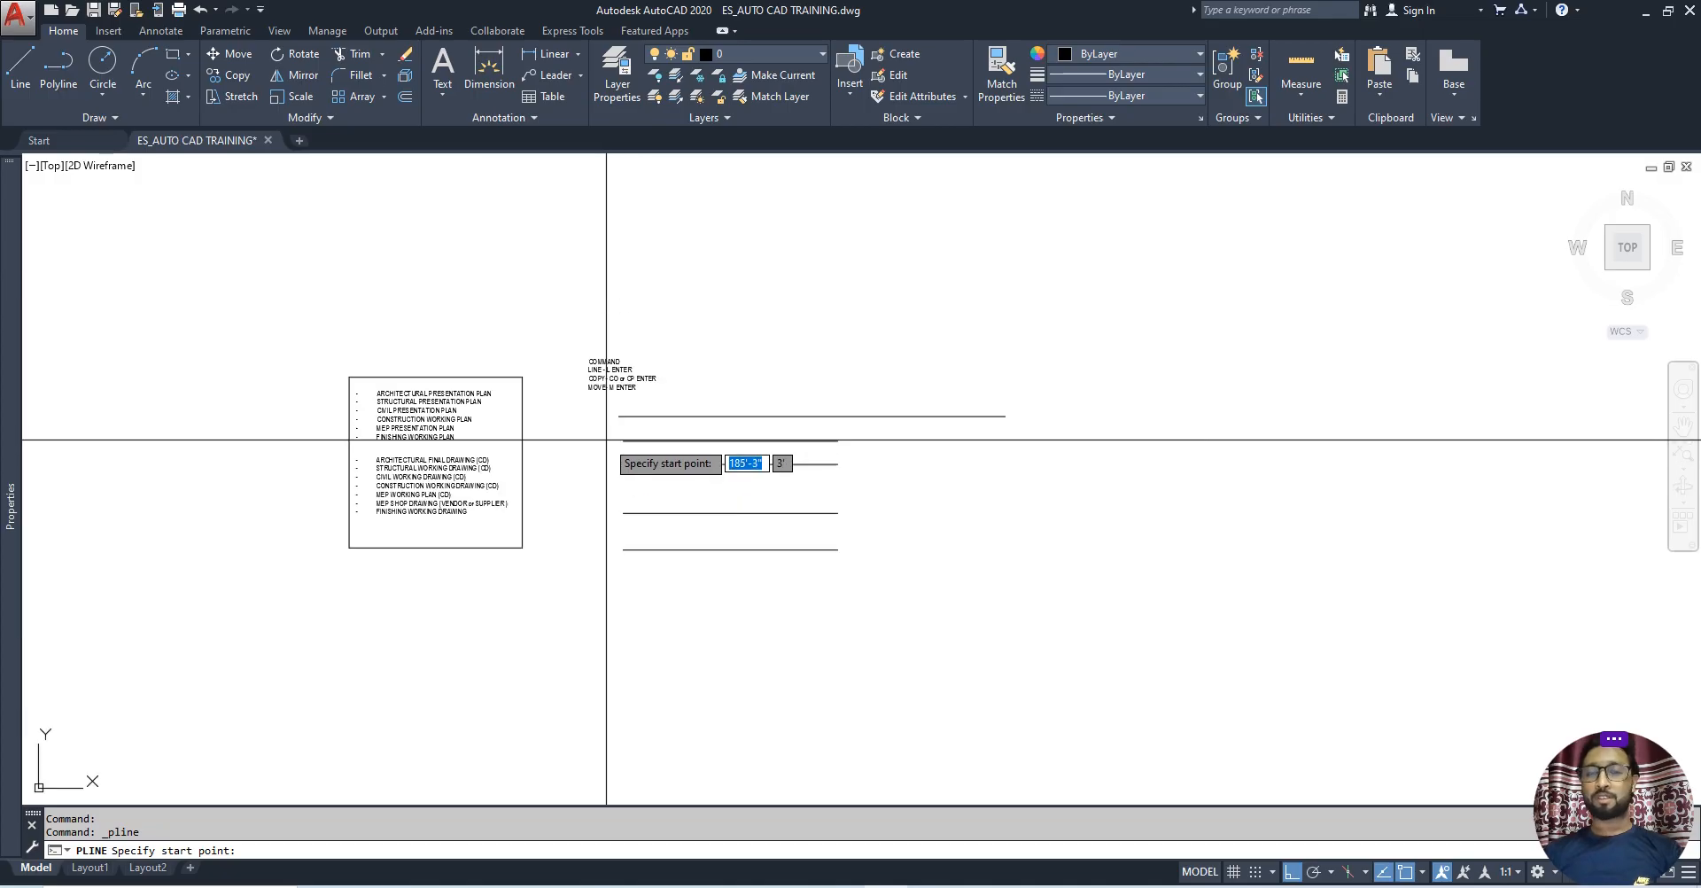
pyautogui.moveTo(862, 531); pyautogui.dragTo(785, 490, button='middle')
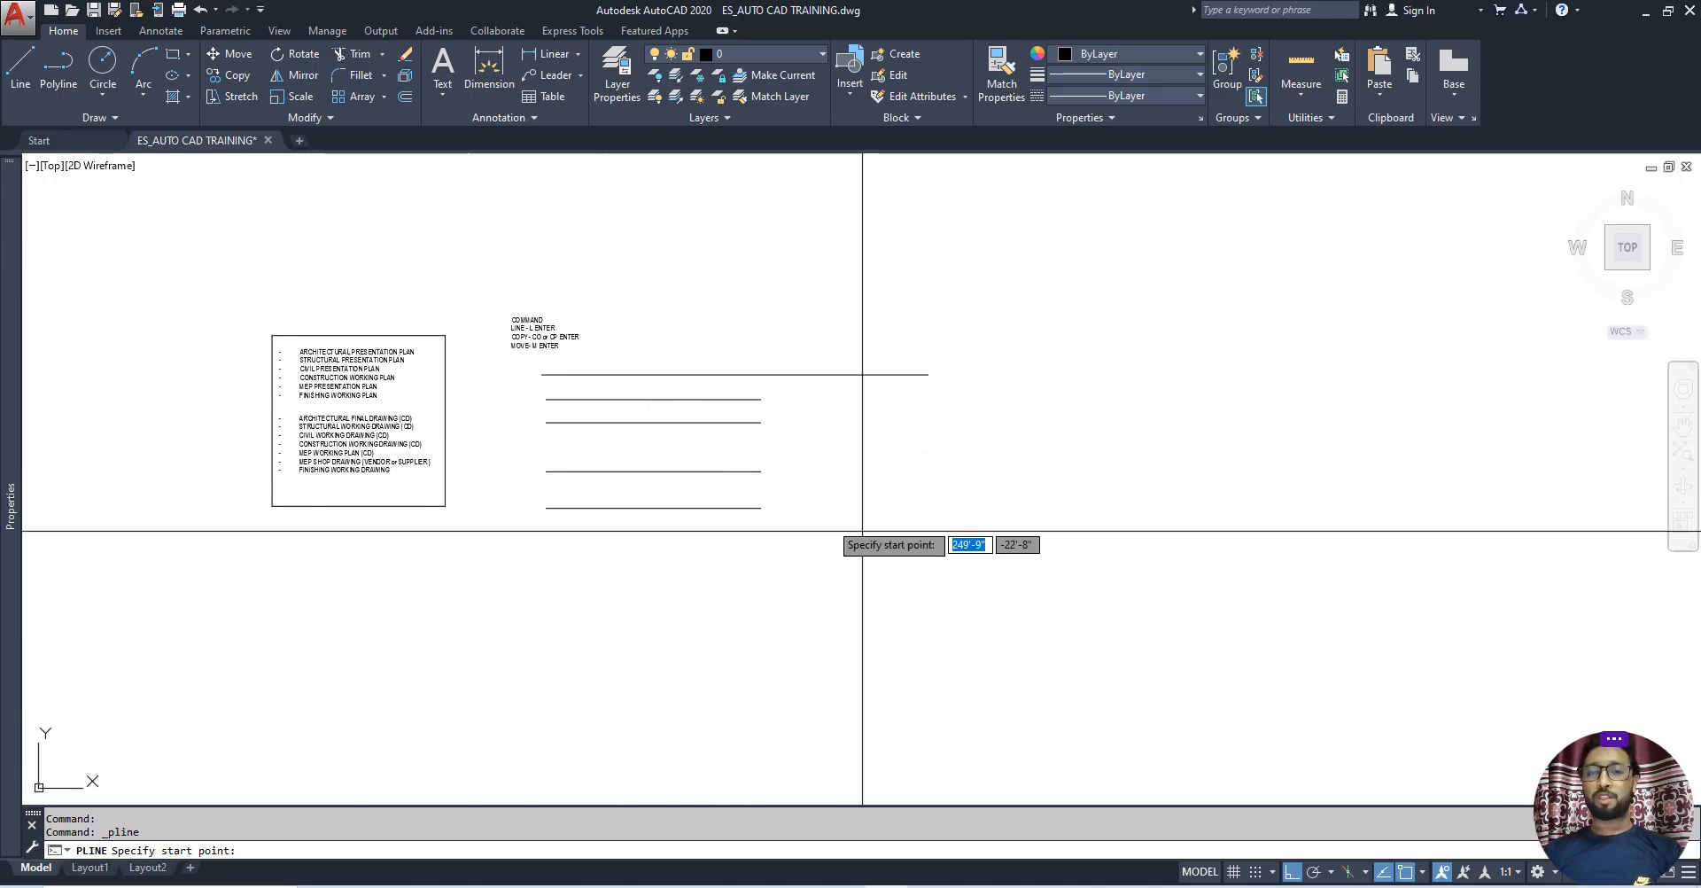
pyautogui.click(782, 569)
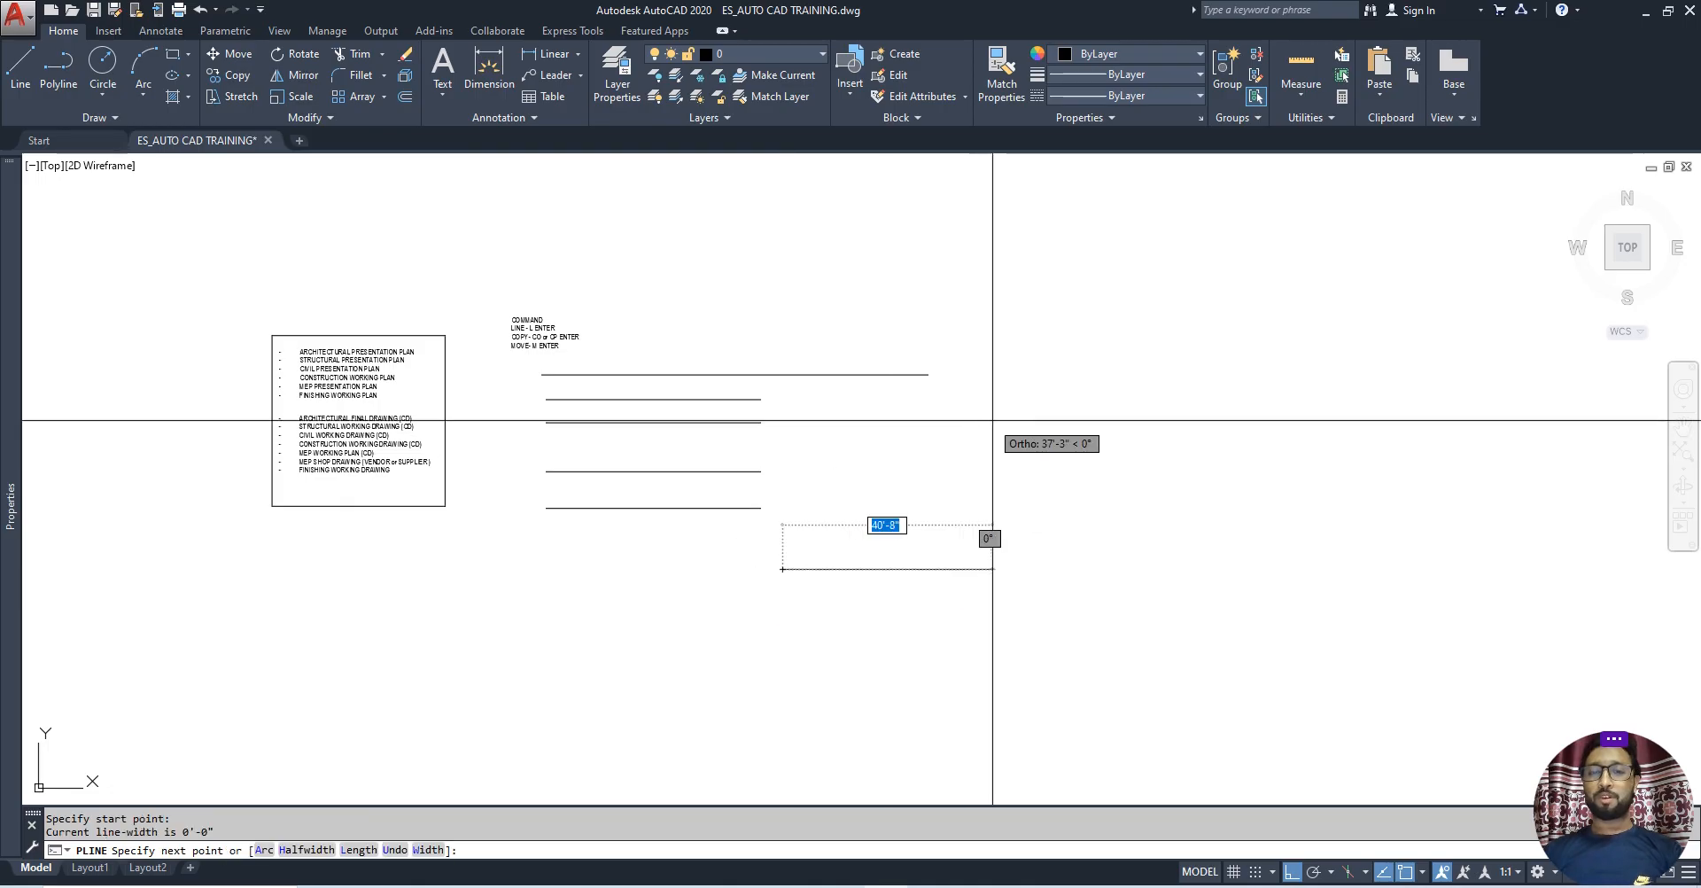
pyautogui.press('F8')
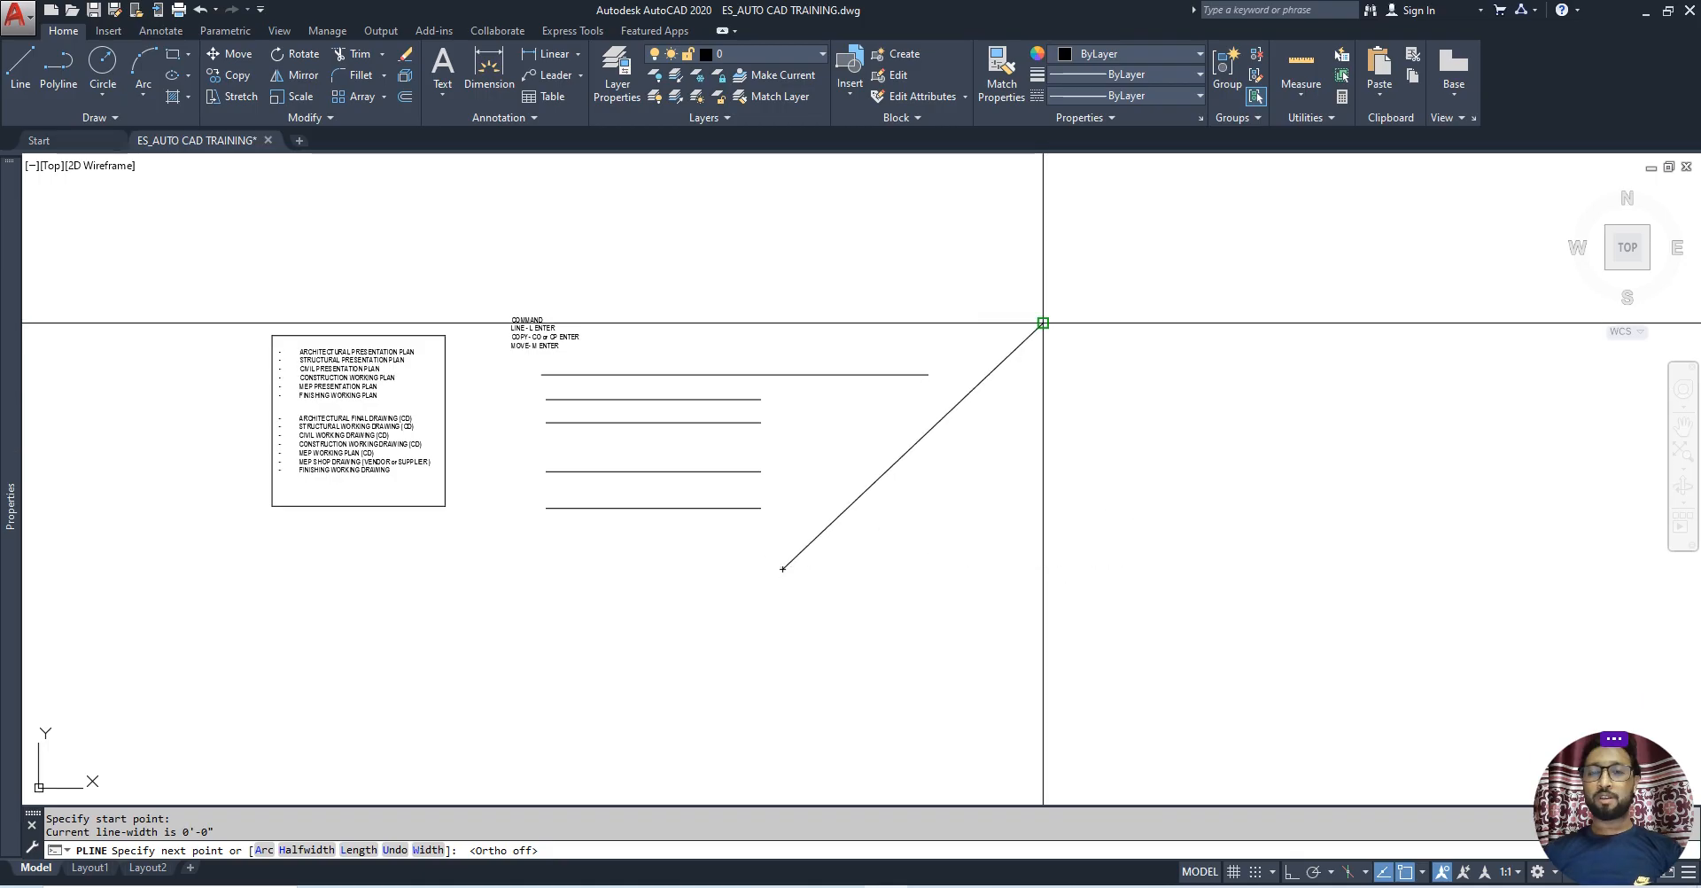
pyautogui.click(1043, 322)
pyautogui.moveTo(1062, 395); pyautogui.dragTo(739, 361, button='middle')
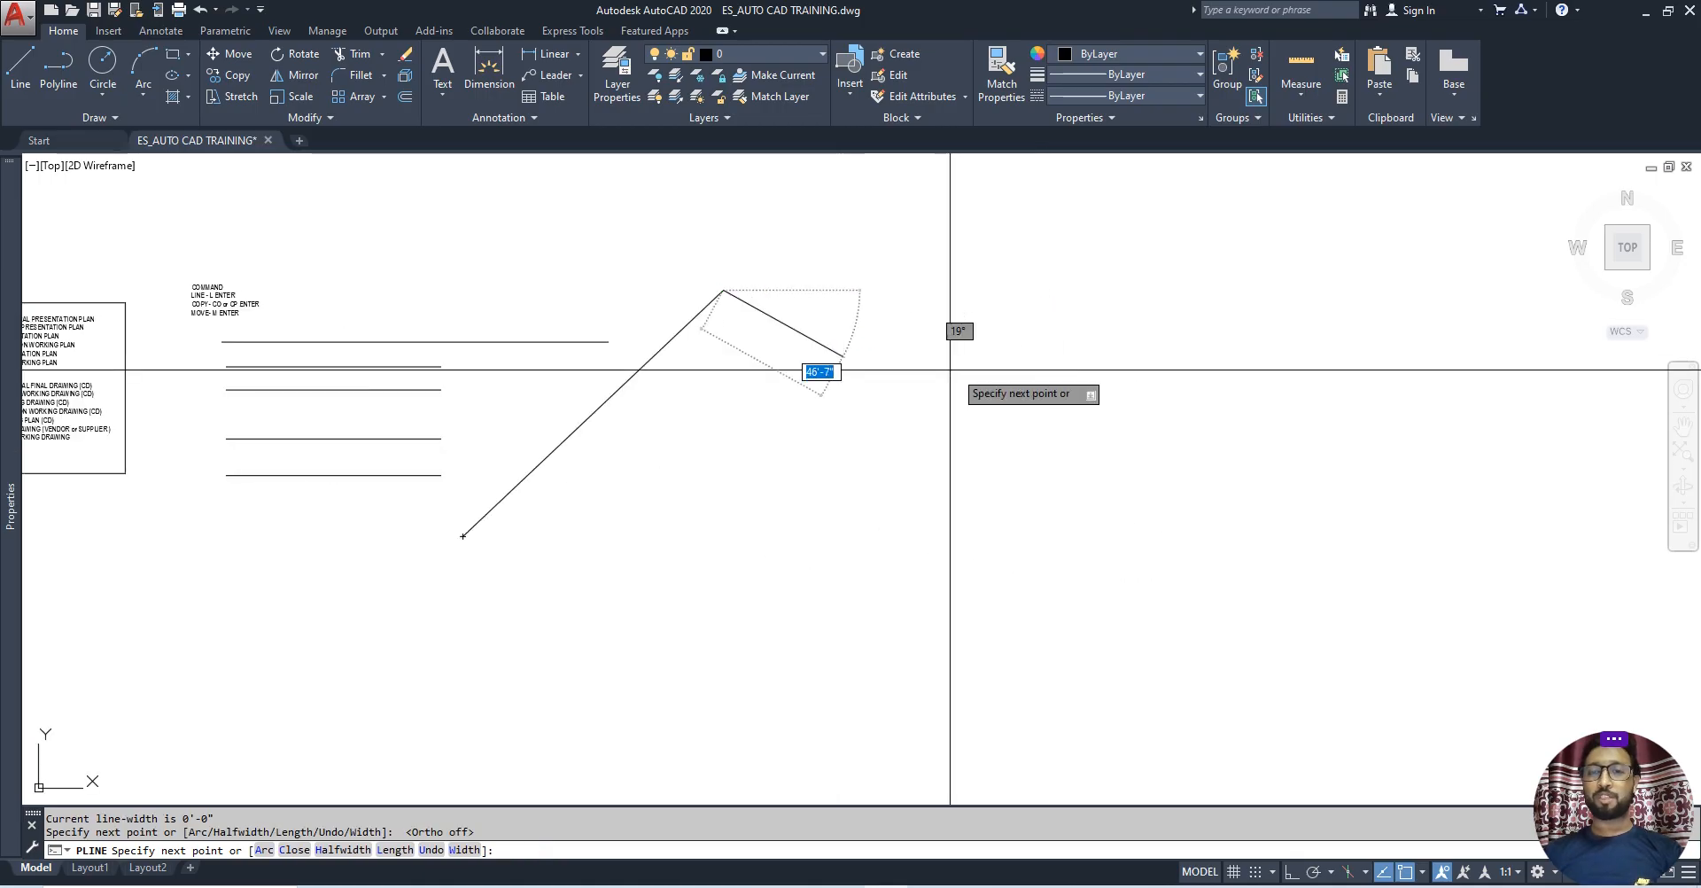
pyautogui.click(1003, 369)
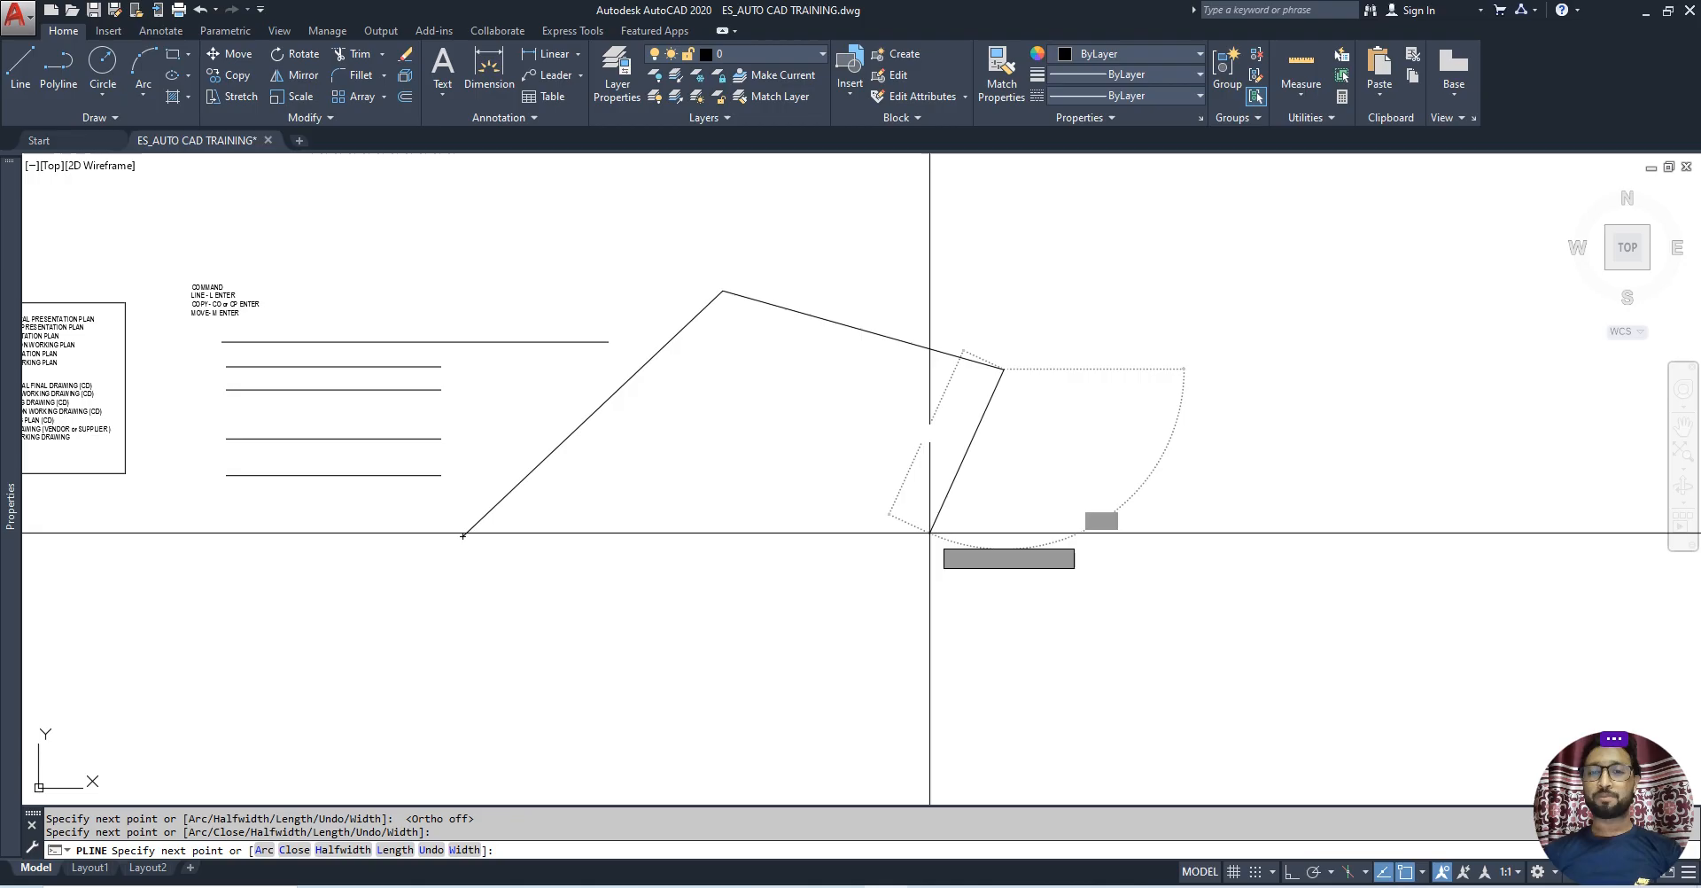
pyautogui.click(926, 542)
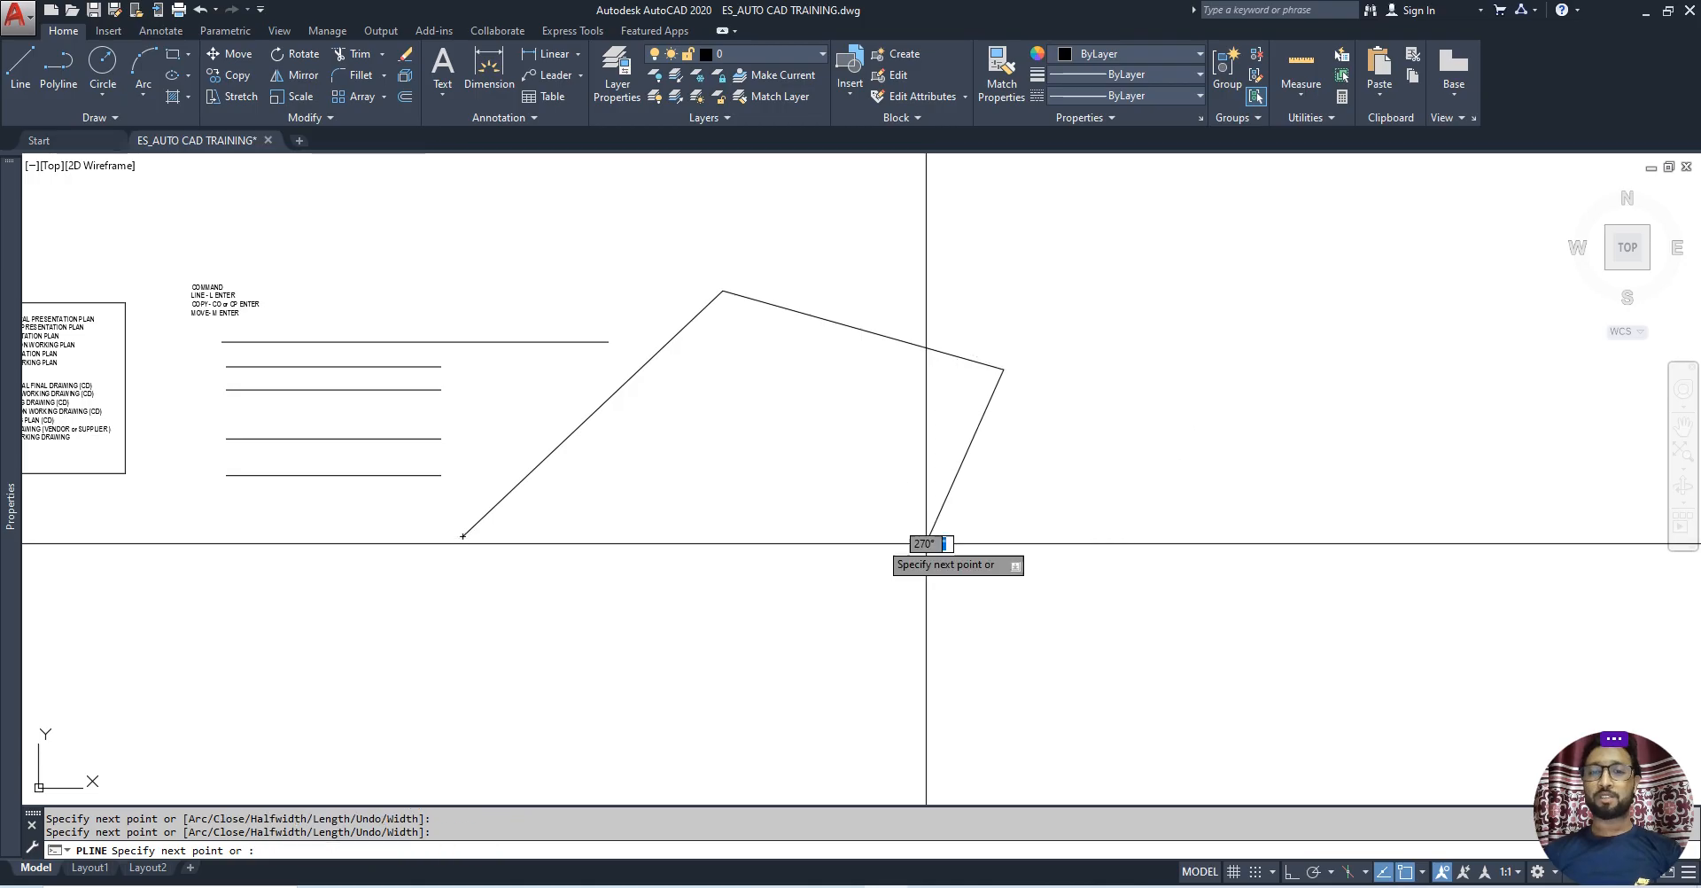
pyautogui.click(713, 501)
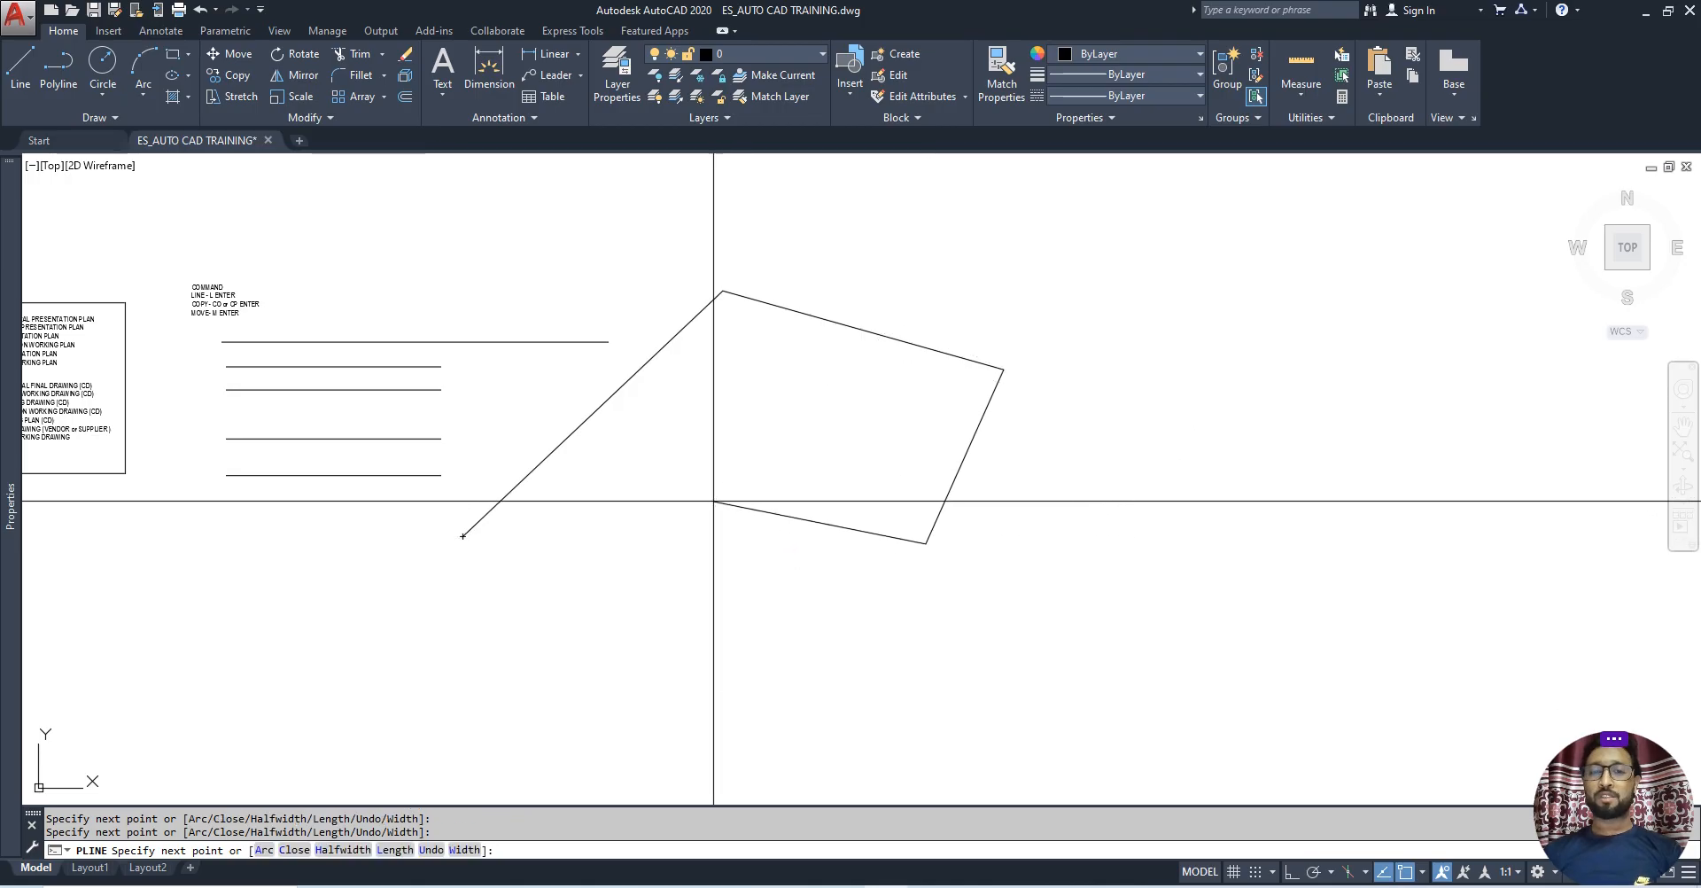
pyautogui.click(591, 568)
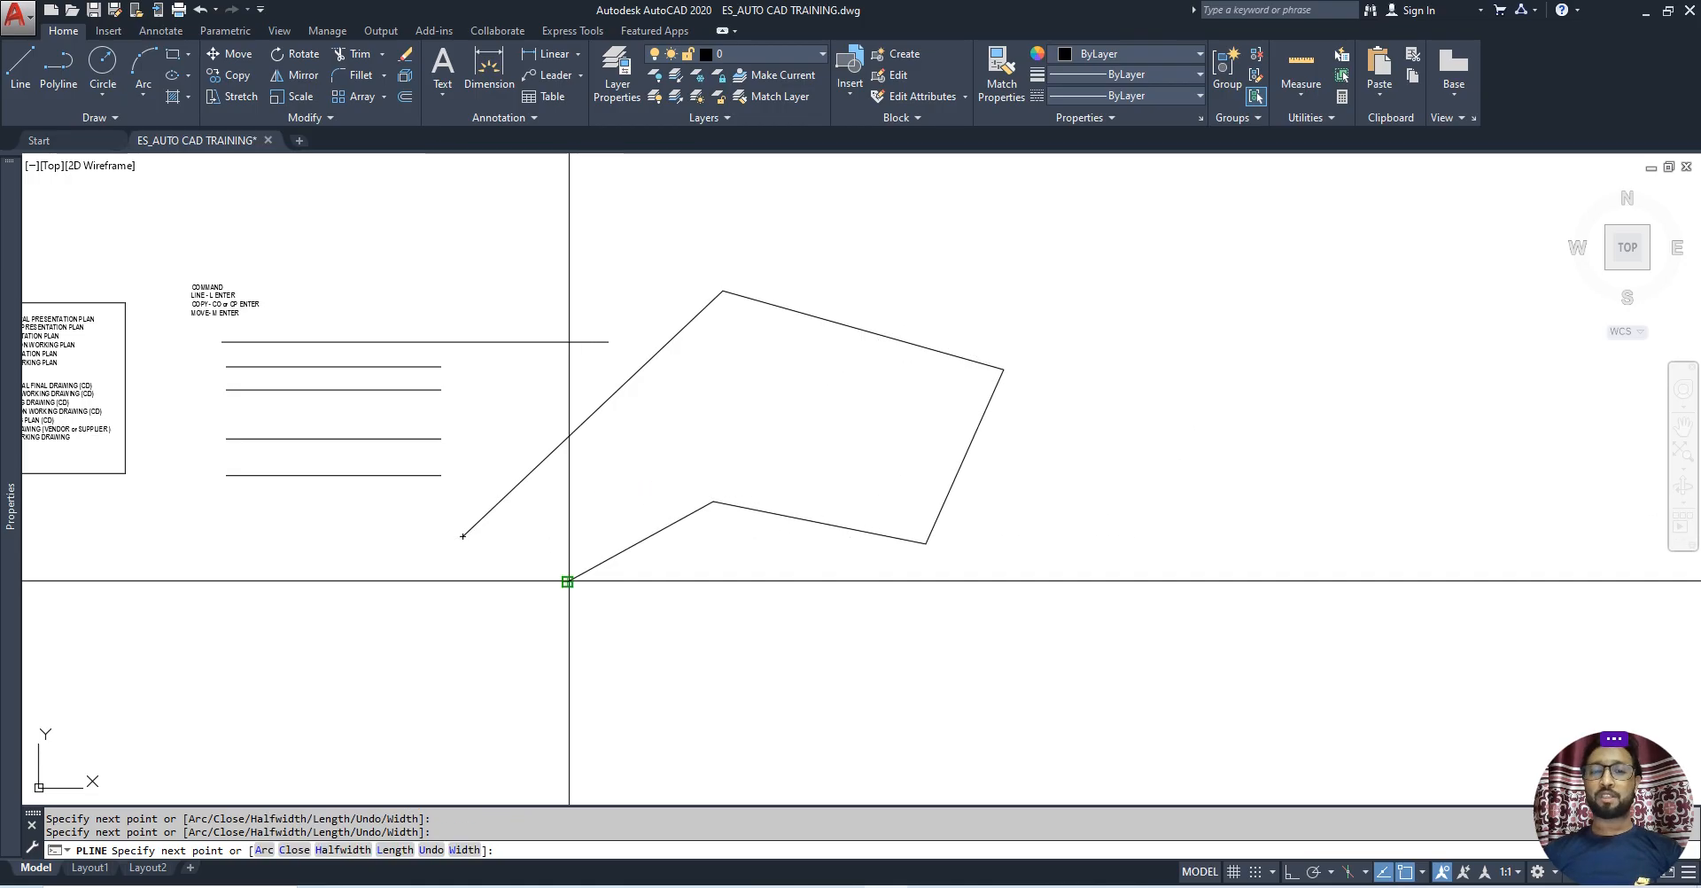
pyautogui.click(463, 536)
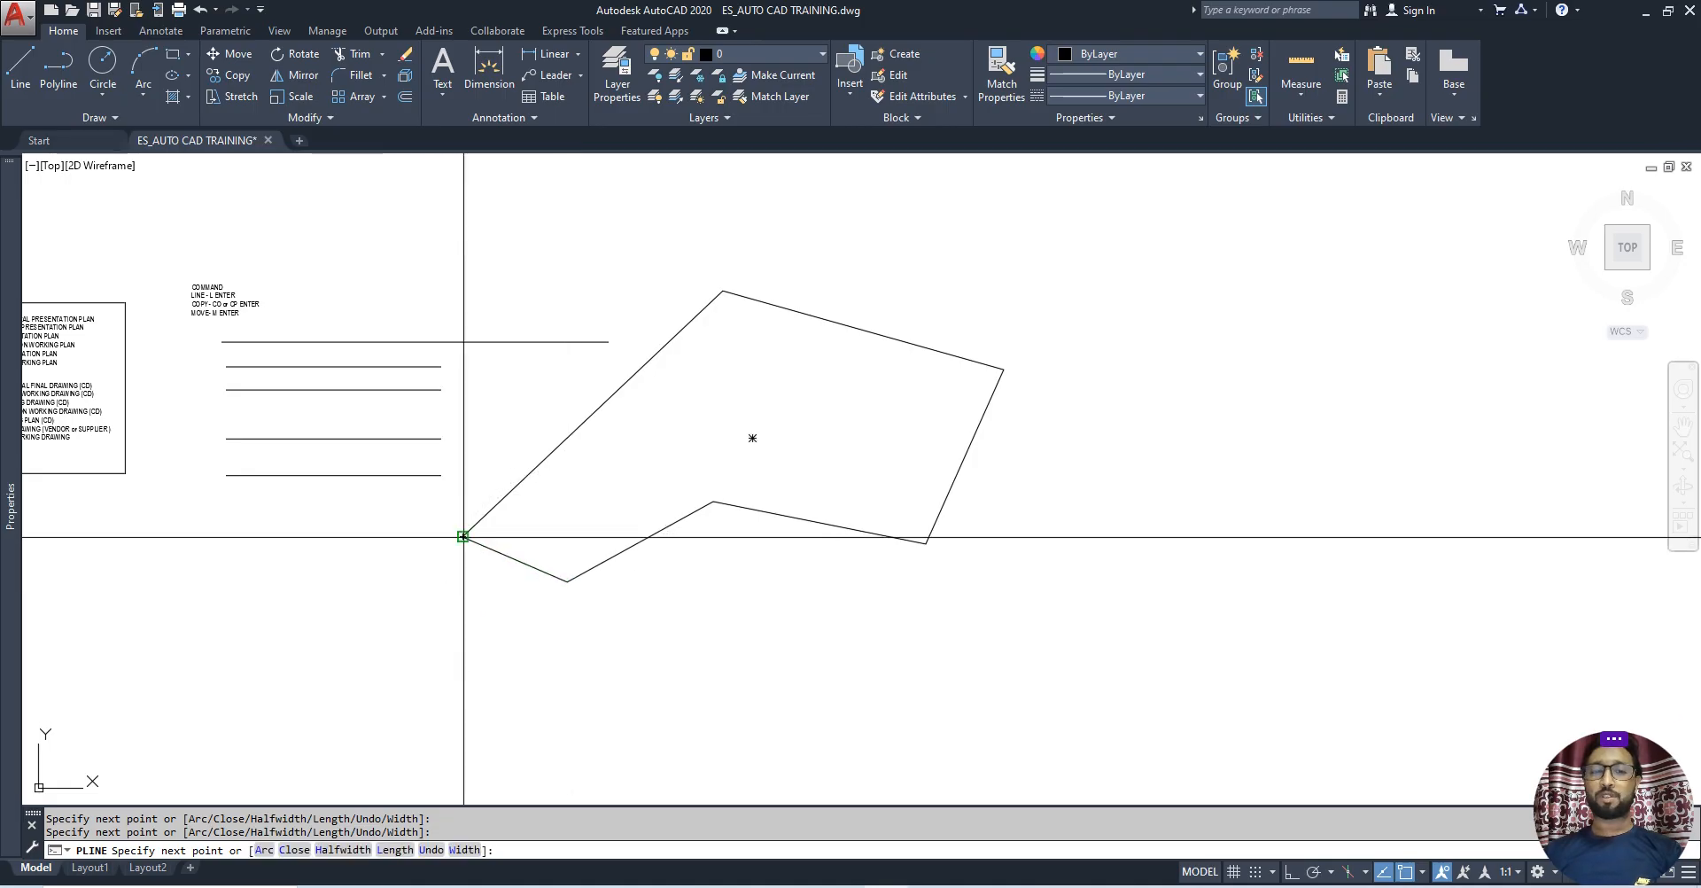
pyautogui.press('Escape')
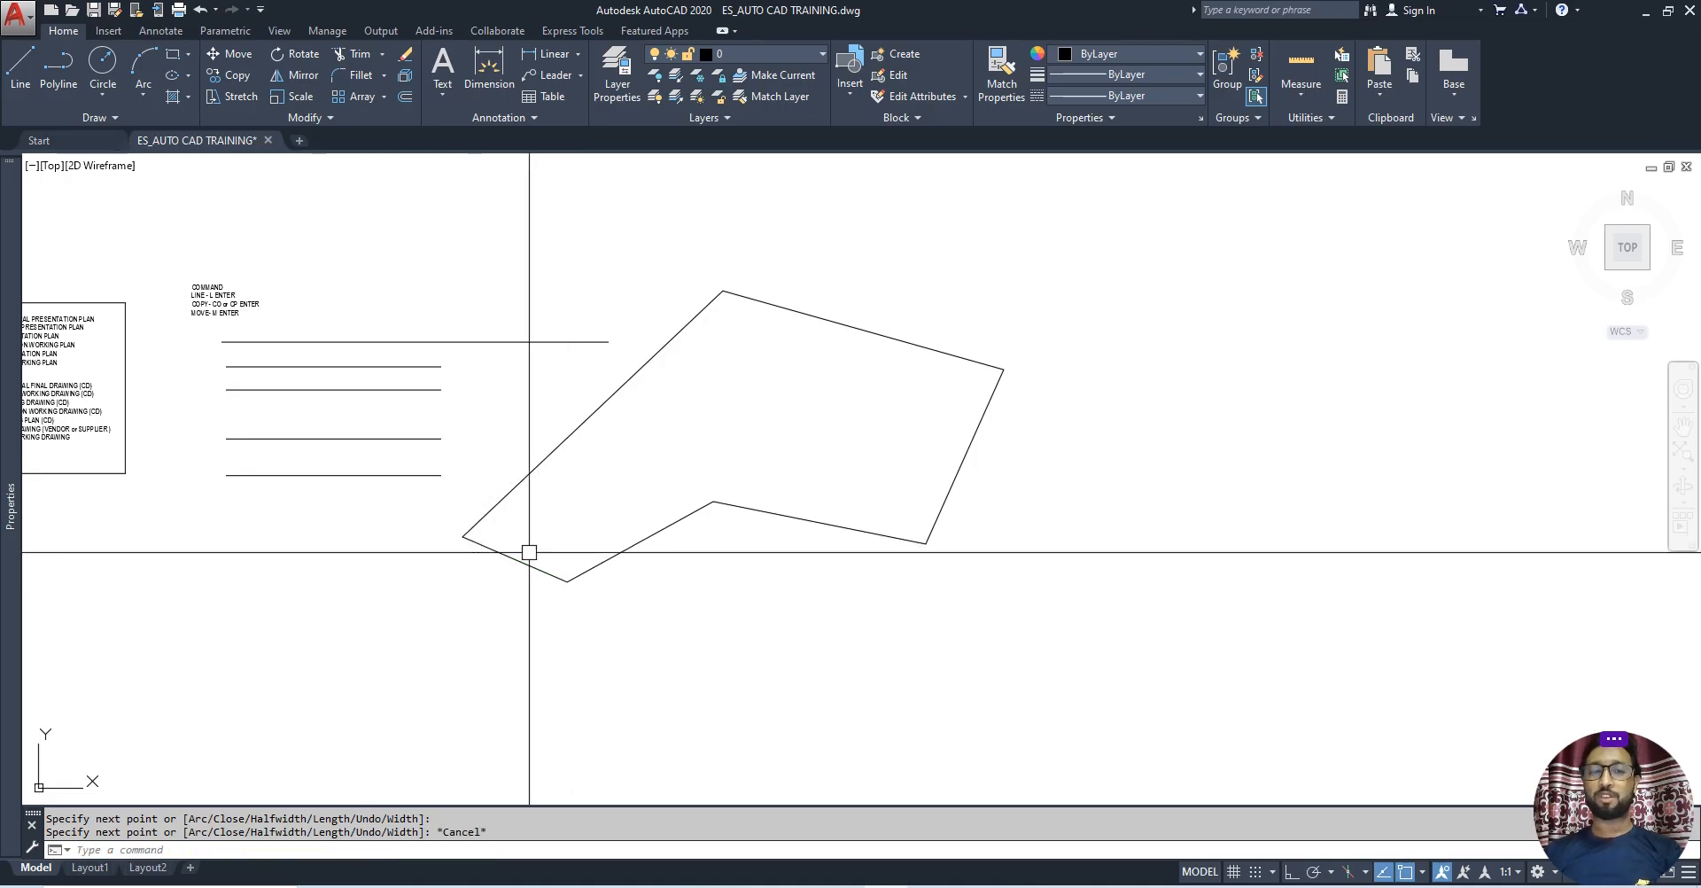
# Select the six-sided polyline to examine its segments as one object, and clear the selection.
pyautogui.moveTo(525, 551); pyautogui.dragTo(582, 546, button='middle')
pyautogui.click(569, 553)
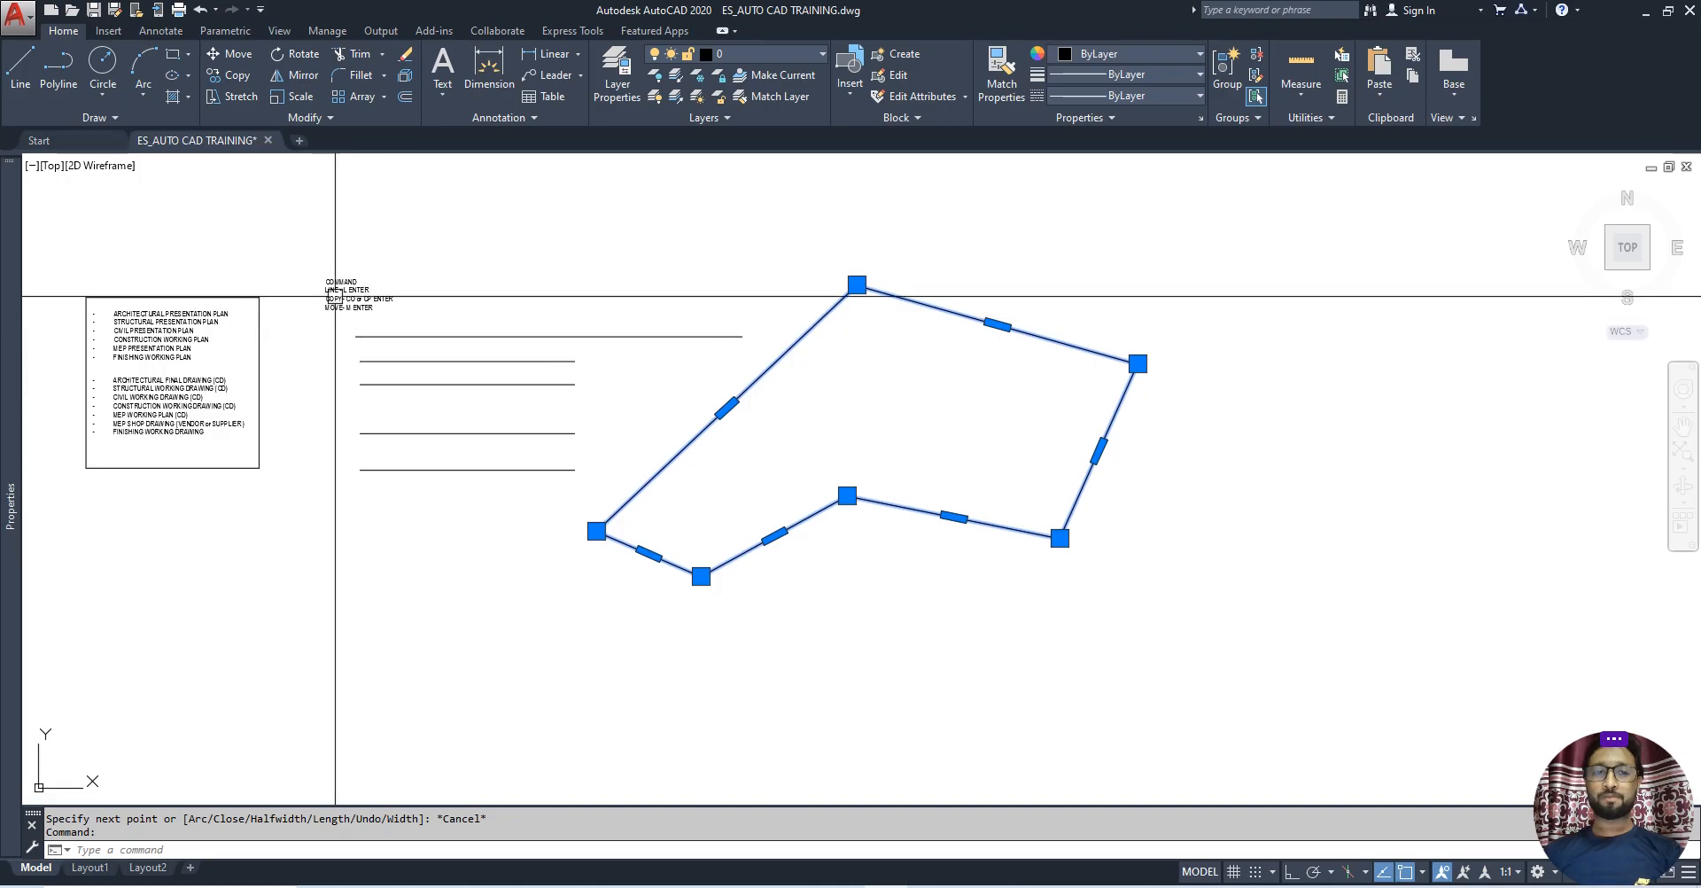
pyautogui.scroll(5, 334, 293)
pyautogui.moveTo(335, 182); pyautogui.dragTo(597, 247, button='middle')
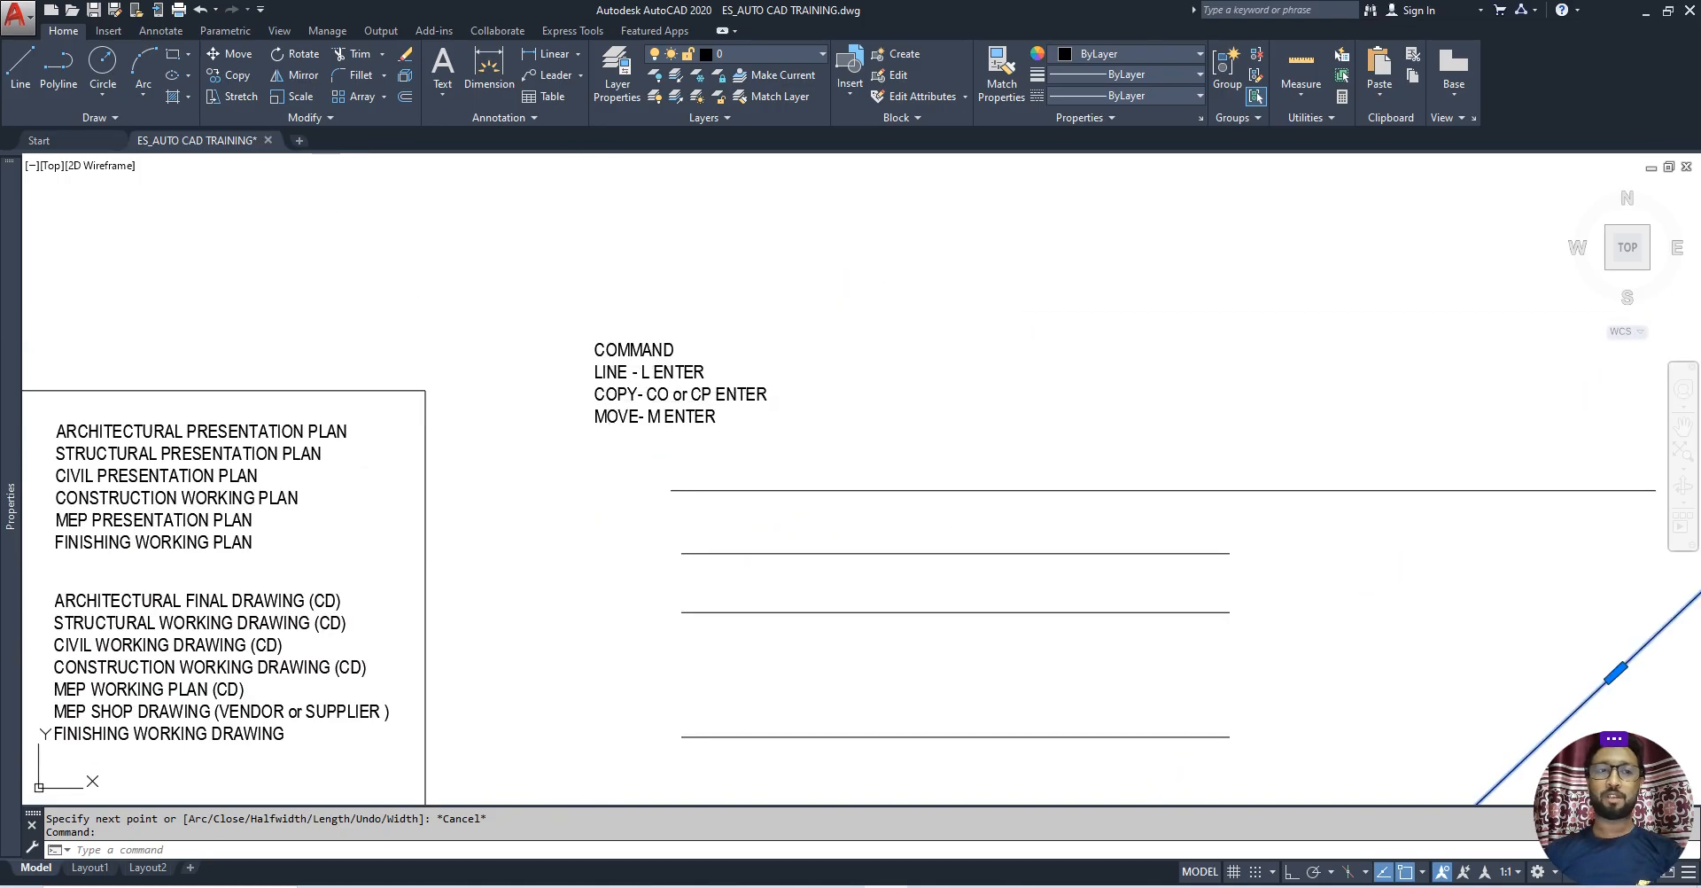
pyautogui.press('Escape')
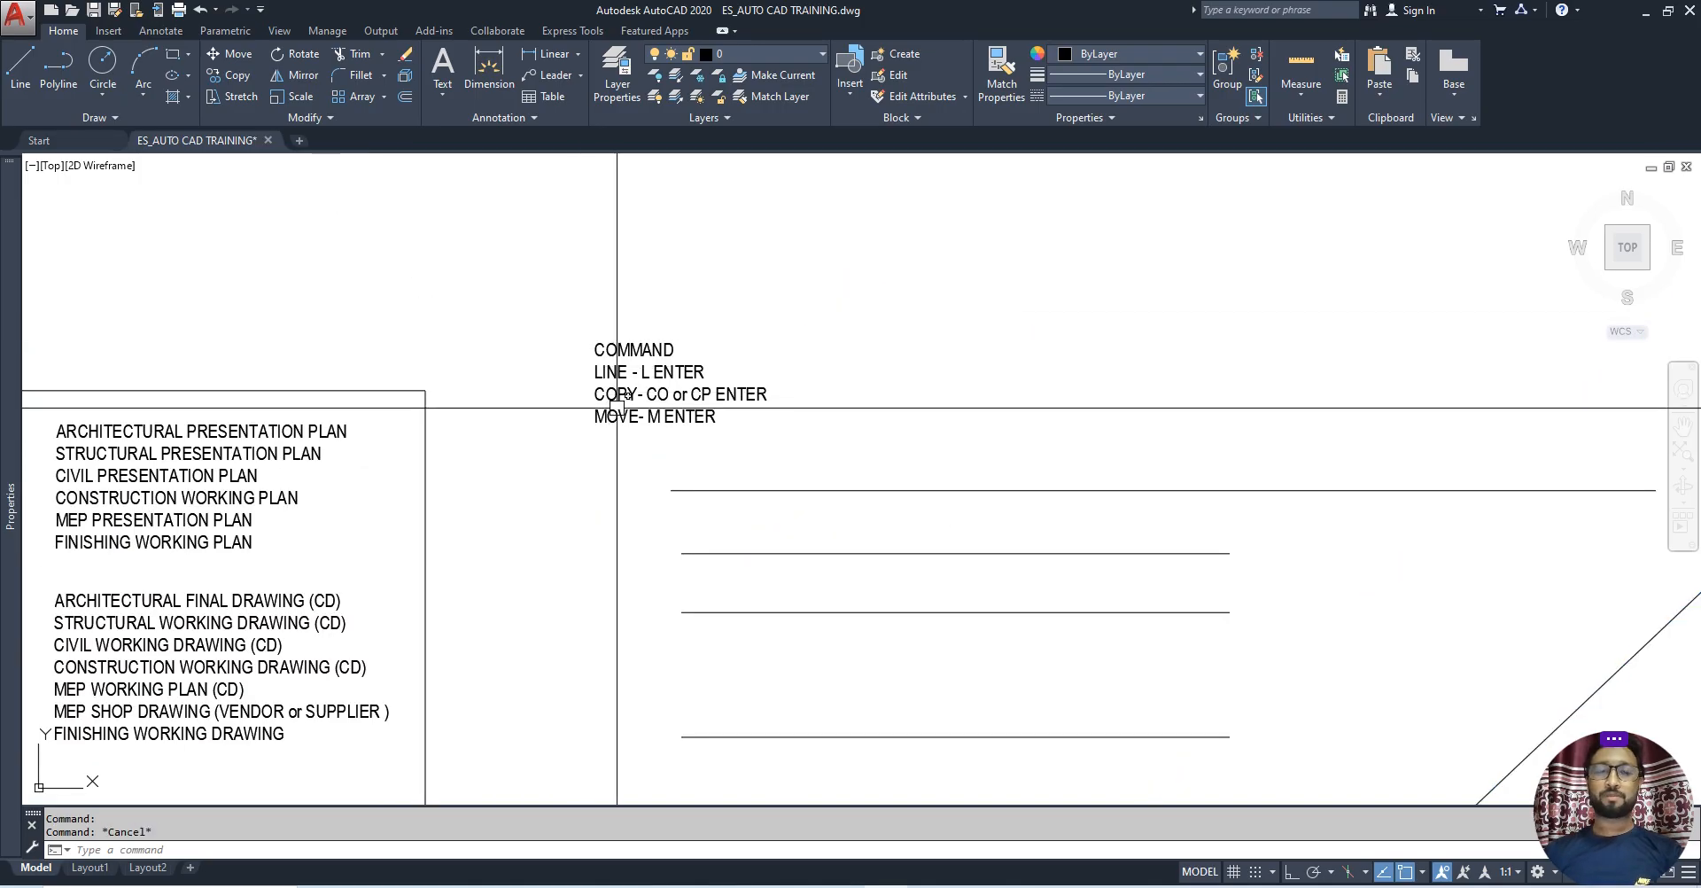
# Add the line "POLYLINE- PL ENTER" below the MOVE entry in the command list text.
pyautogui.click(621, 416)
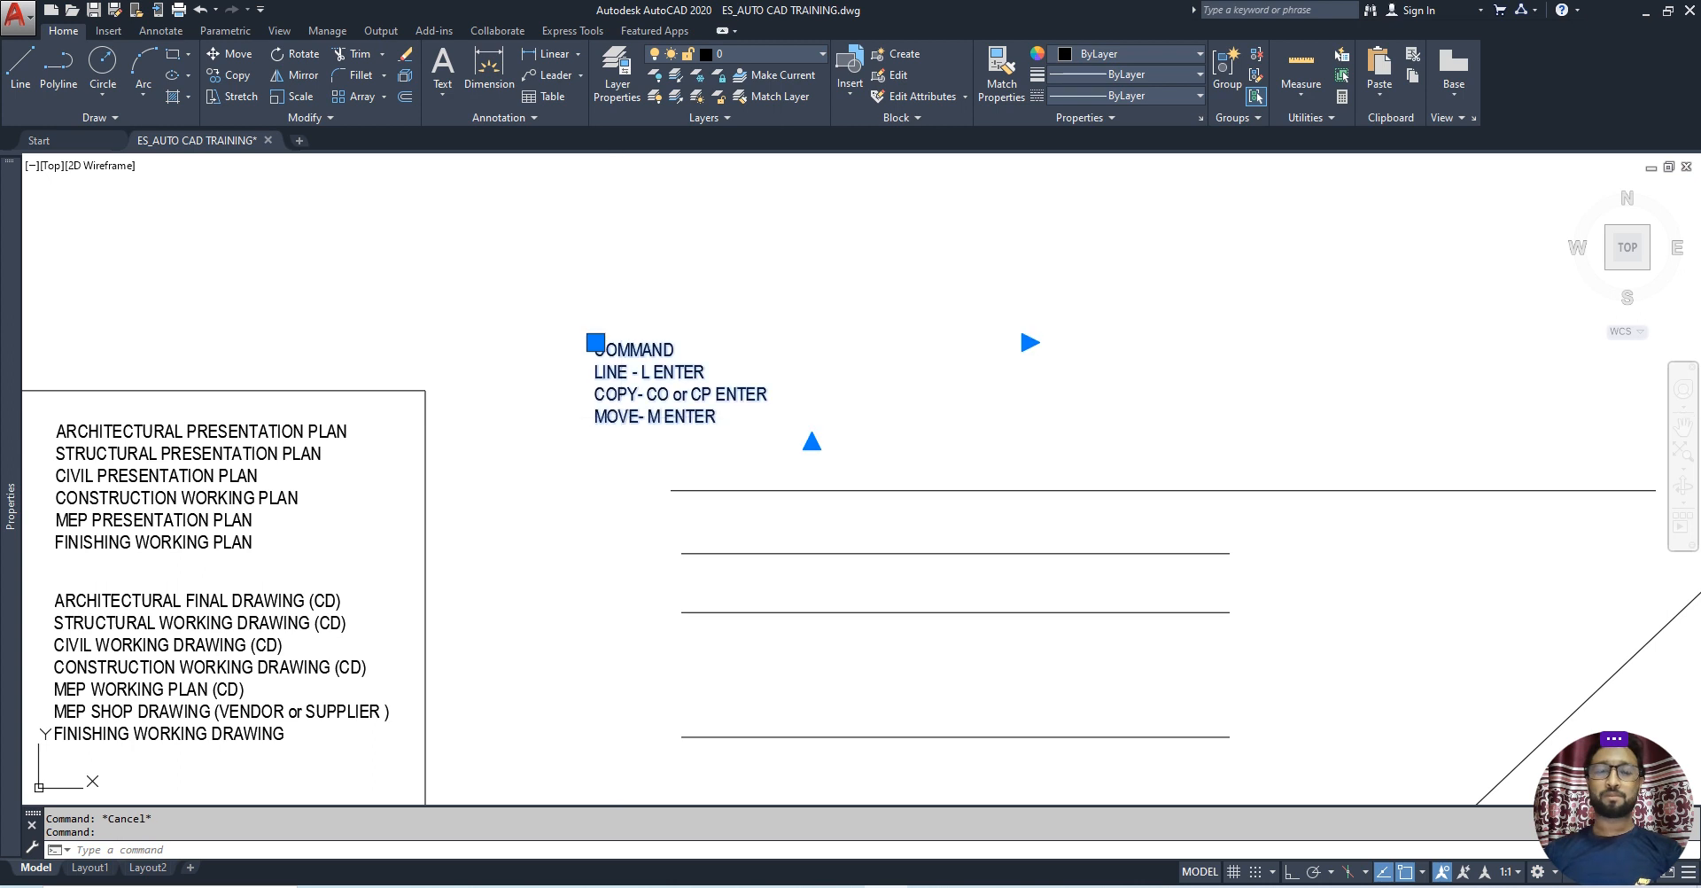
pyautogui.doubleClick(618, 417)
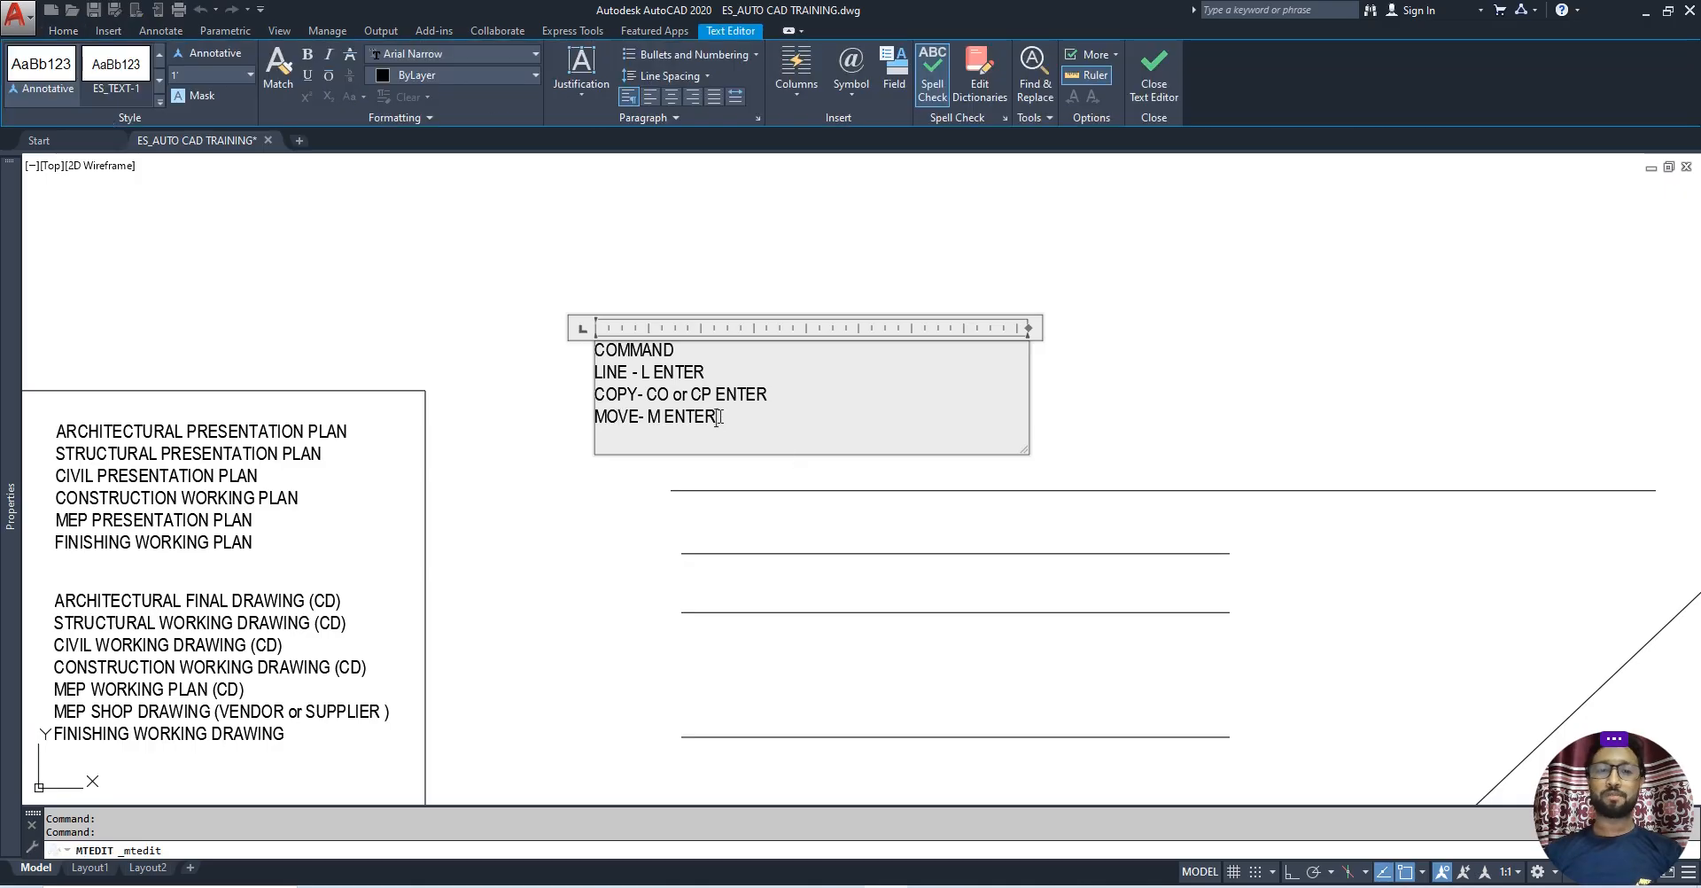
pyautogui.press('Return')
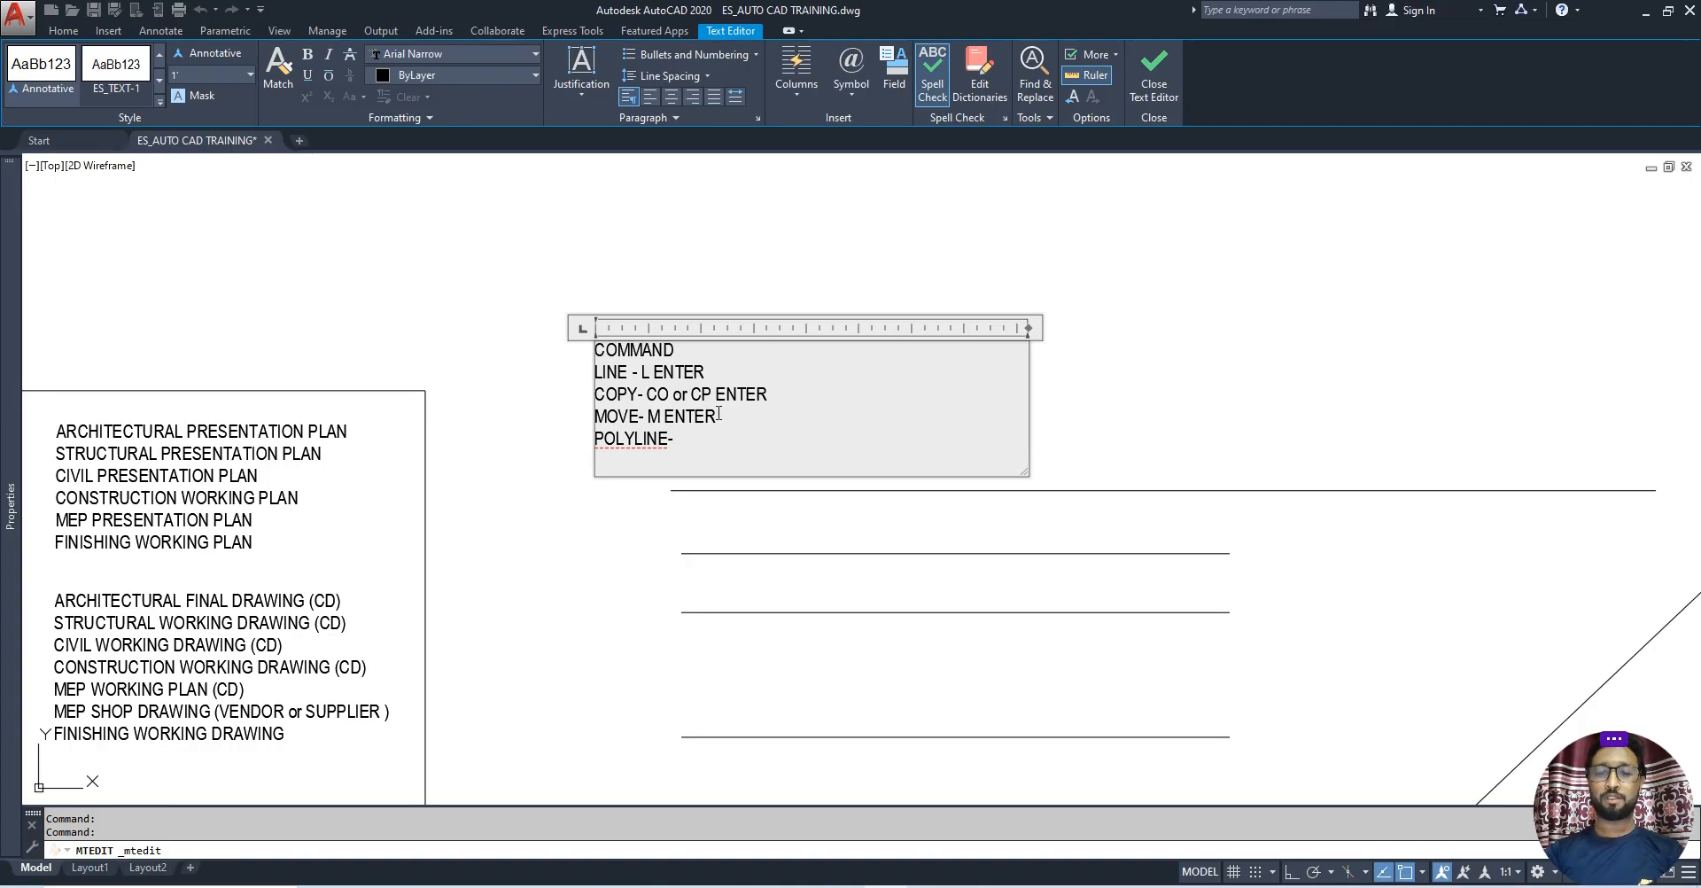
pyautogui.rightClick(646, 440)
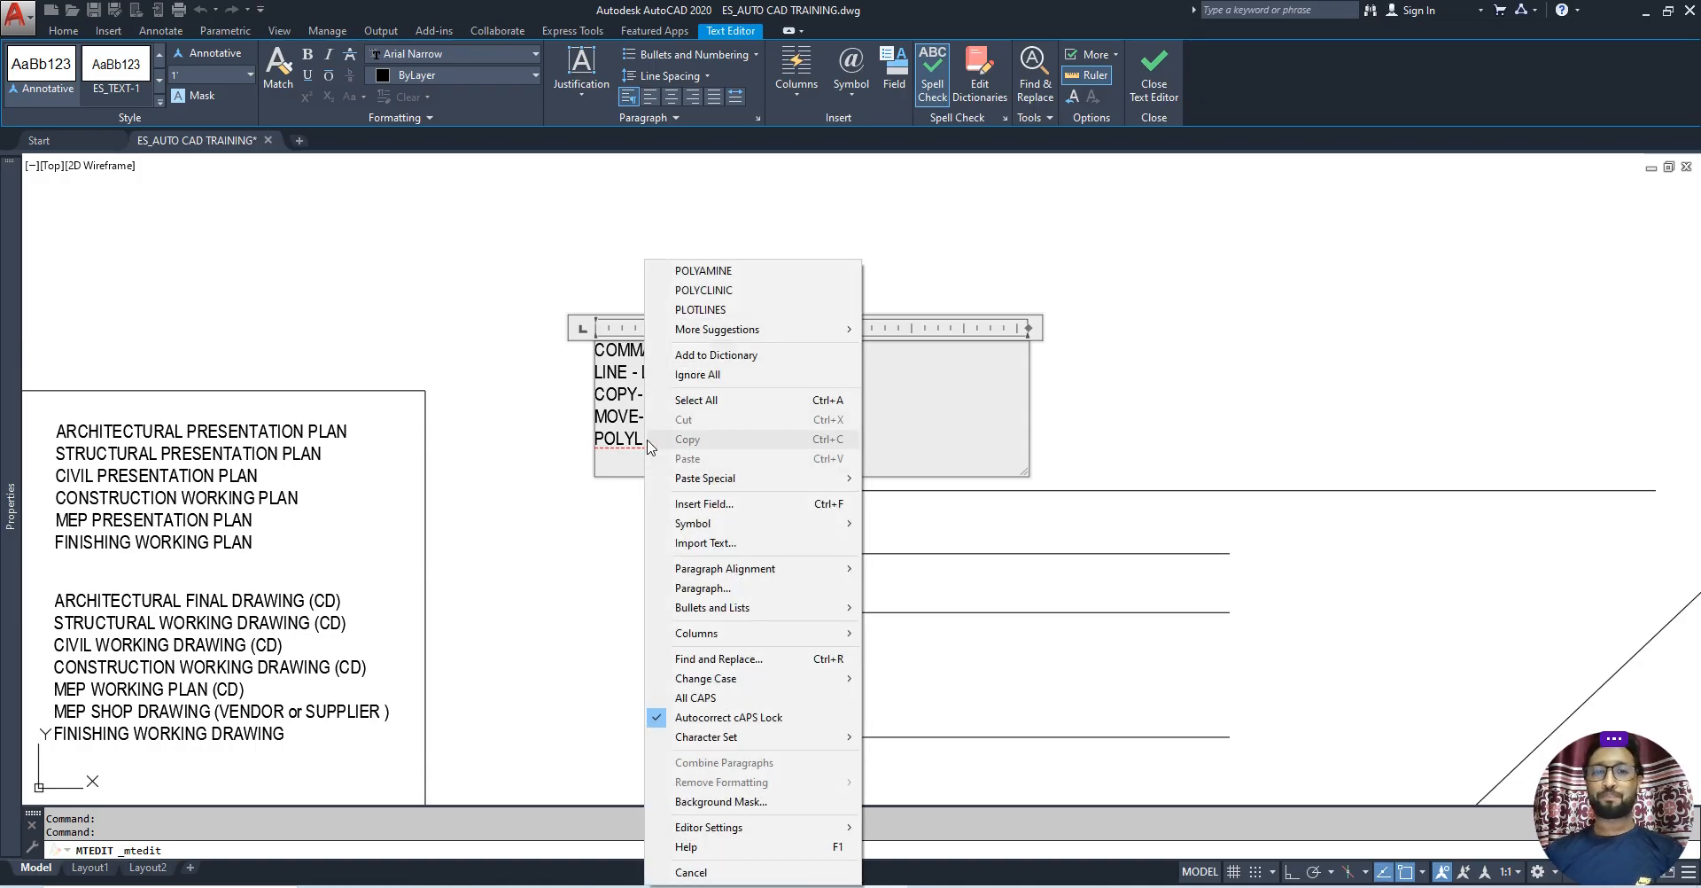
pyautogui.click(615, 440)
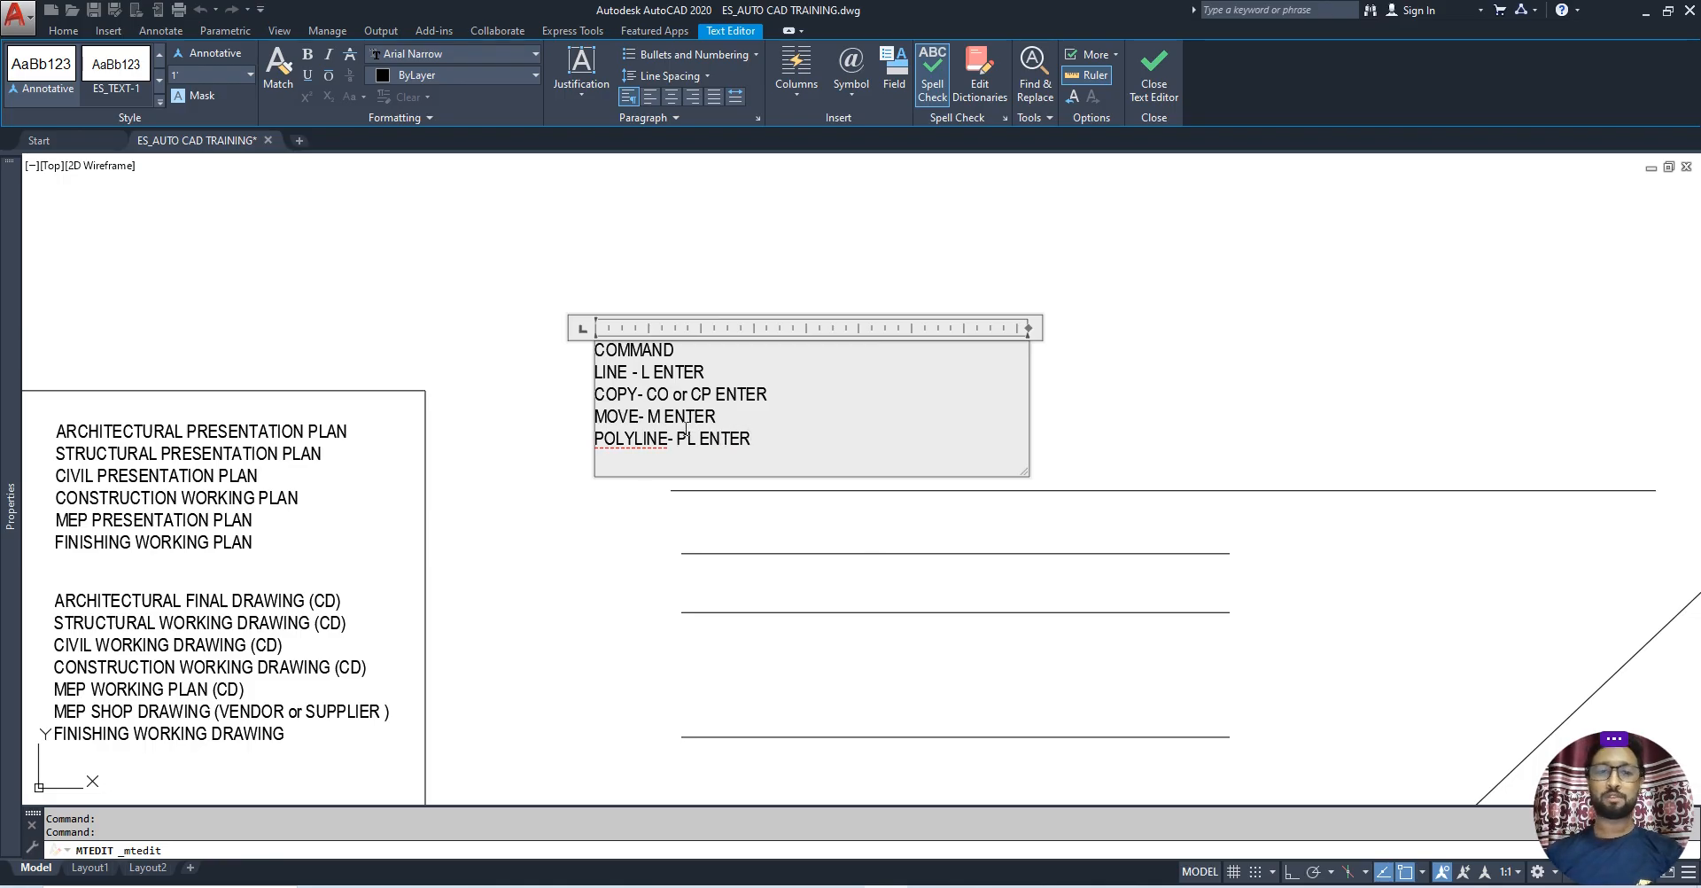
pyautogui.click(621, 528)
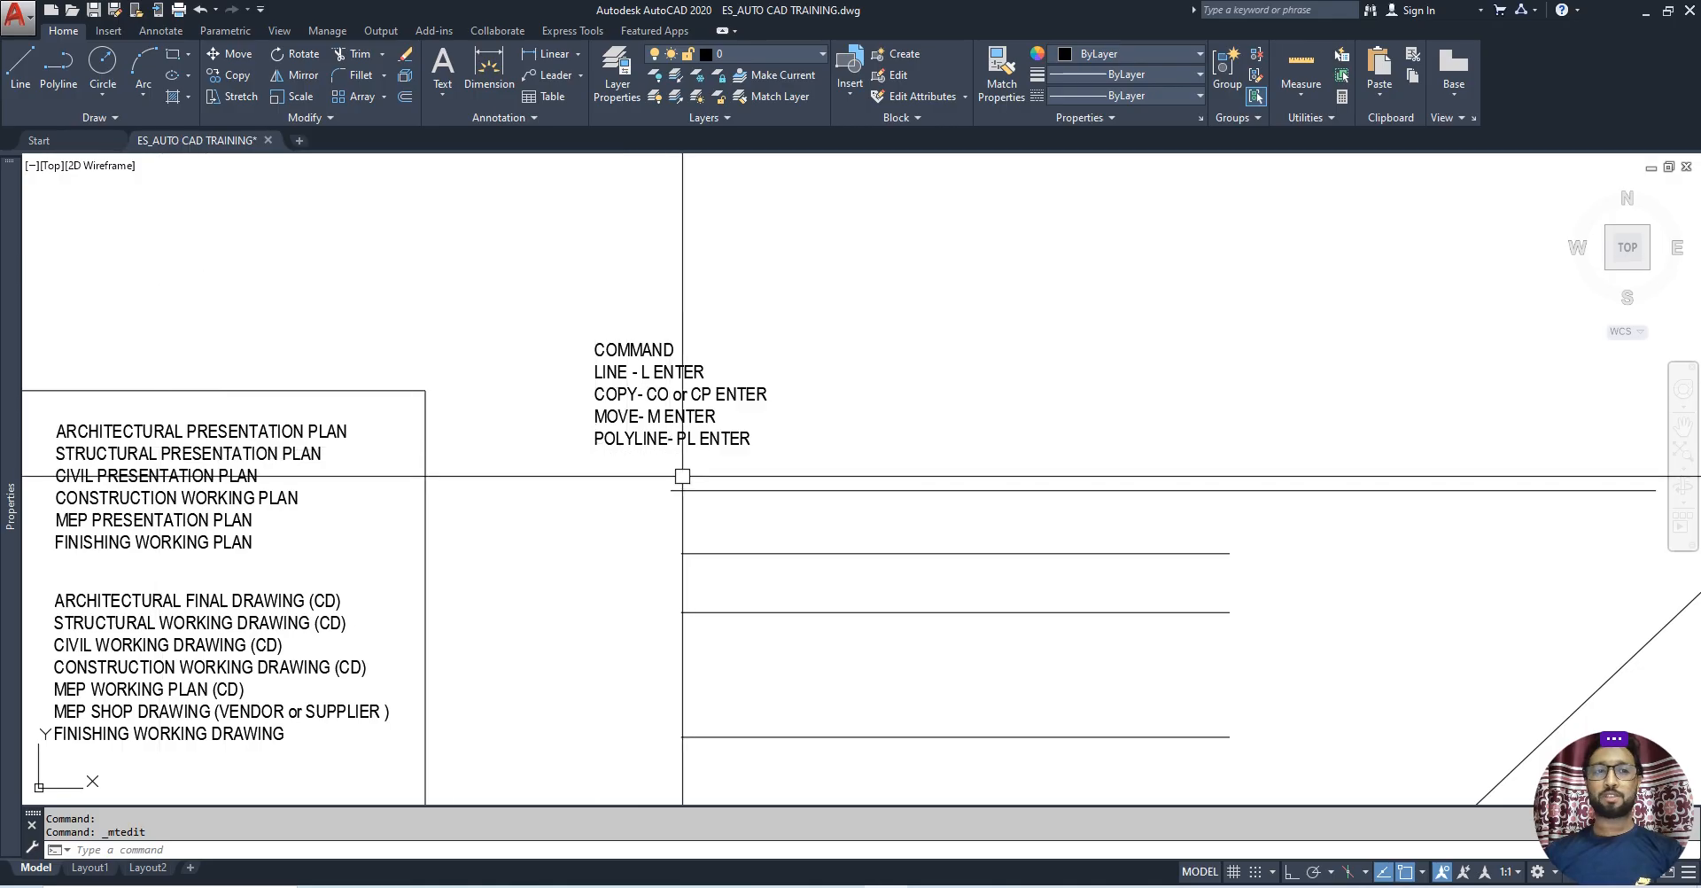
# Draw a rectangular polyline below the lowest horizontal line with Ortho on, leaving its top edge overhanging the left side.
pyautogui.moveTo(835, 406)
pyautogui.mouseDown(button='middle')
pyautogui.moveTo(729, 380)
pyautogui.moveTo(726, 238)
pyautogui.mouseUp(button='middle')
pyautogui.scroll(-2, 741, 483)
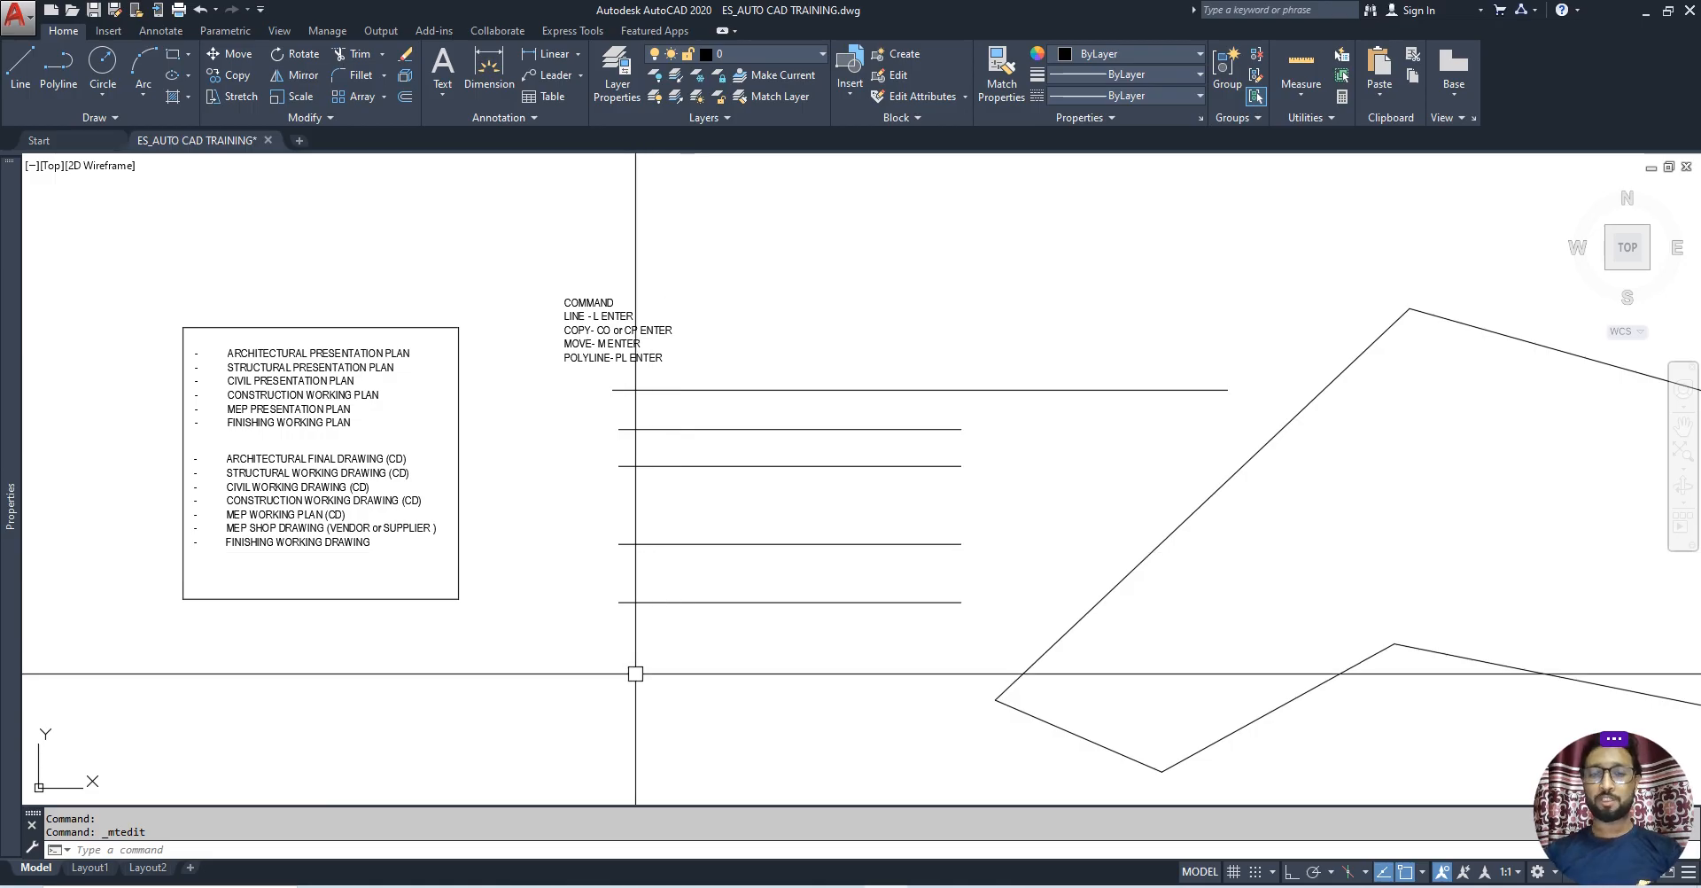
pyautogui.write('L')
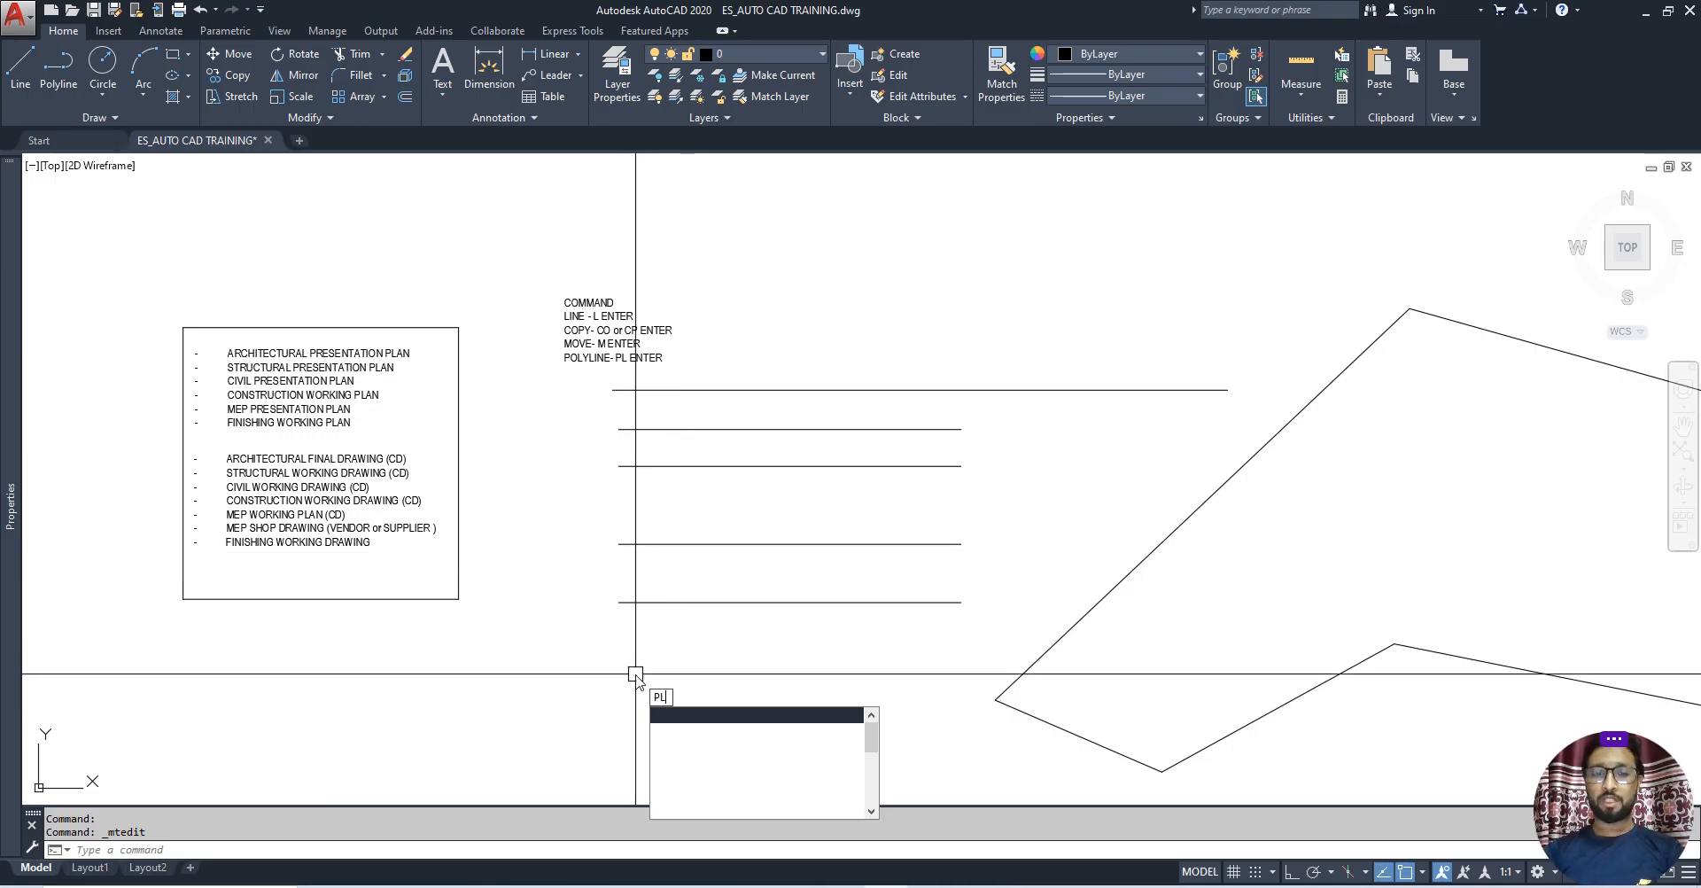
pyautogui.press('Return')
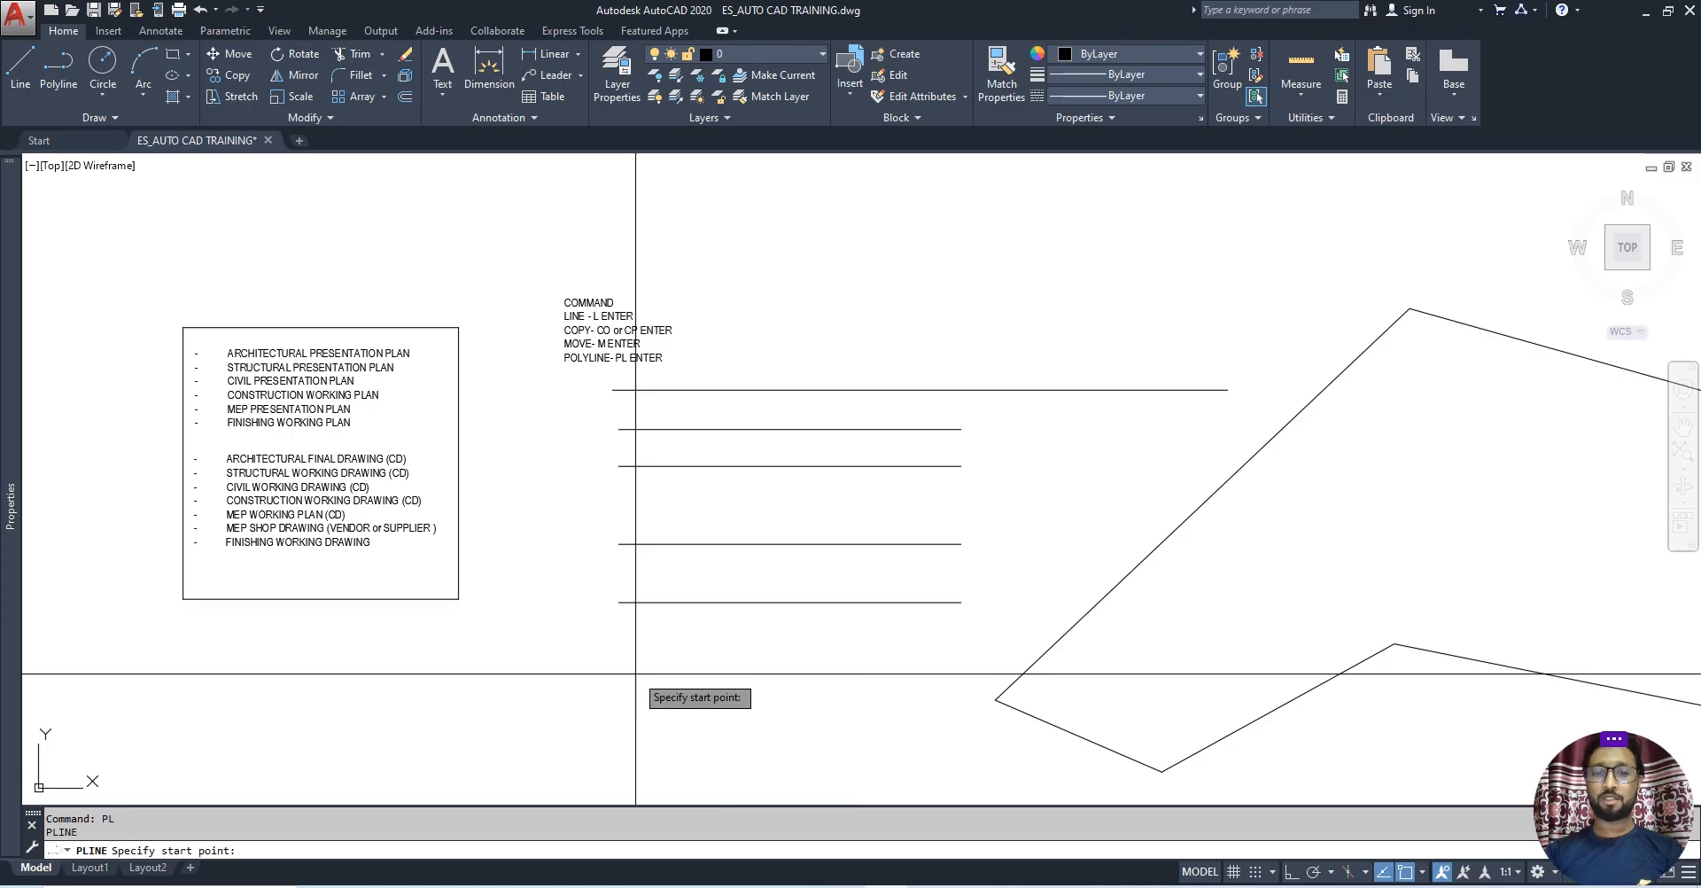
pyautogui.click(621, 674)
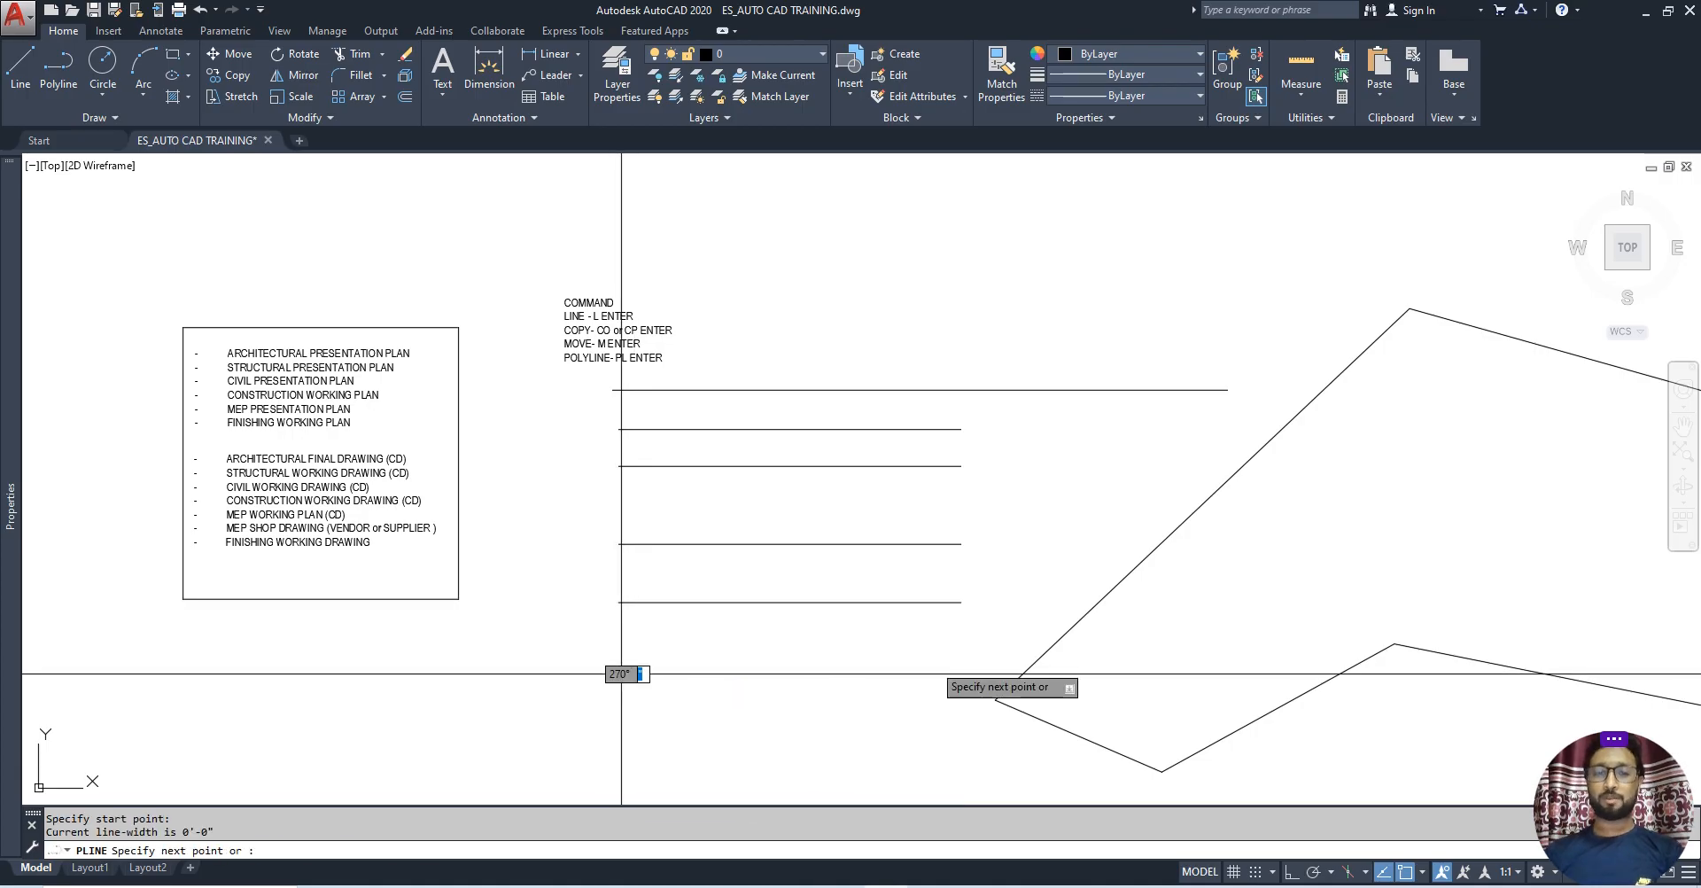
pyautogui.press('F8')
pyautogui.click(887, 664)
pyautogui.moveTo(904, 772); pyautogui.dragTo(883, 671, button='middle')
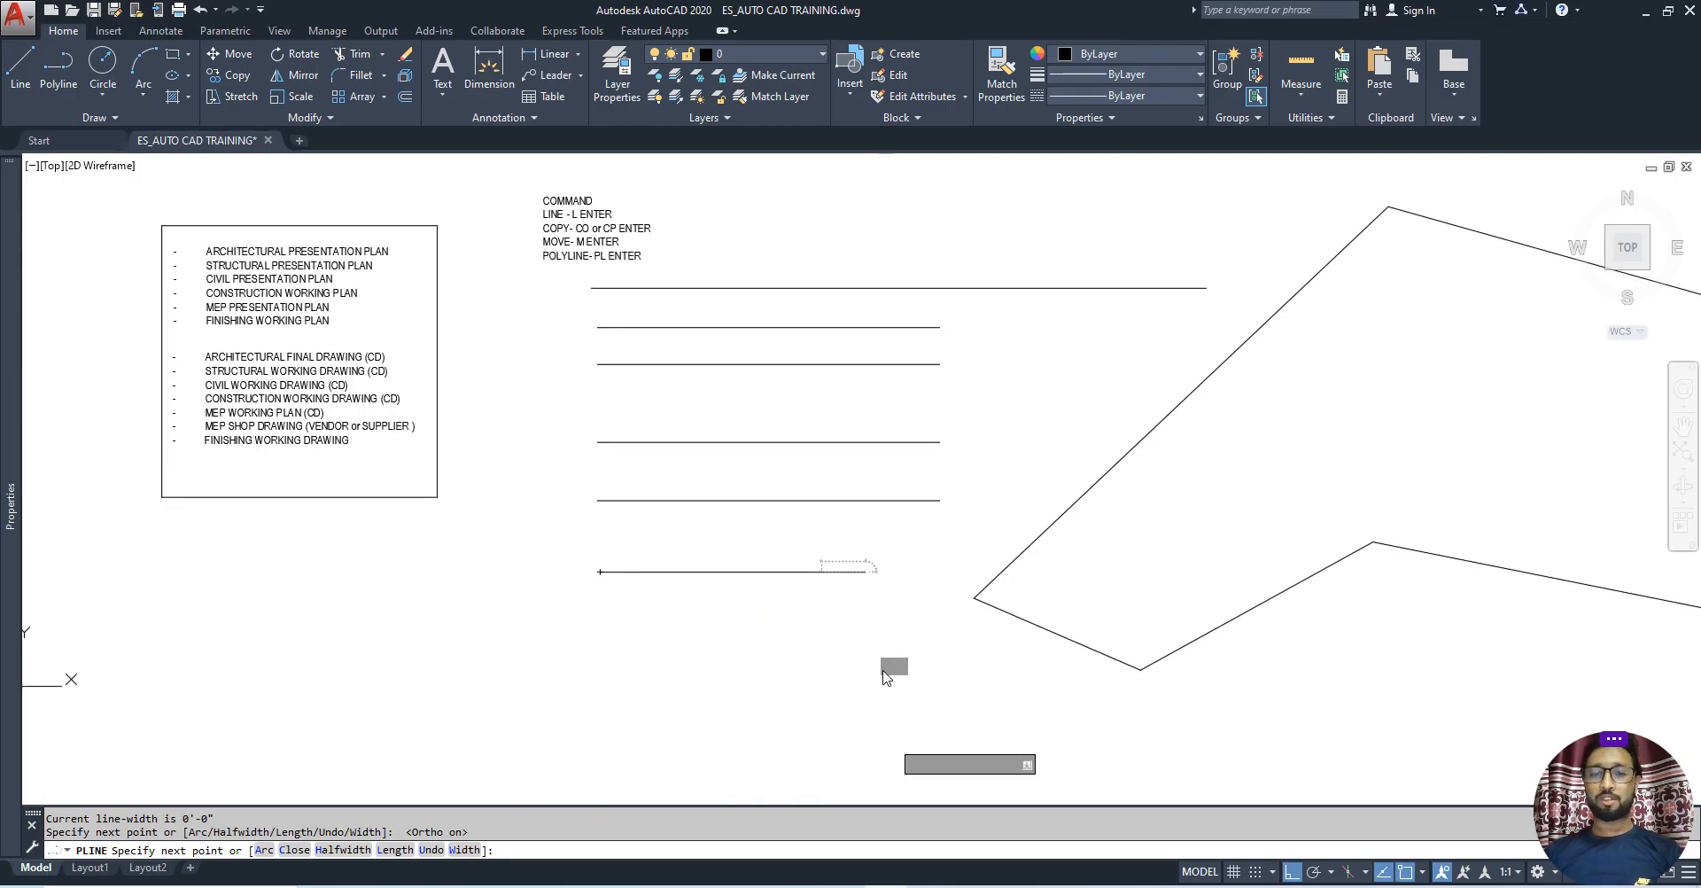
pyautogui.click(868, 674)
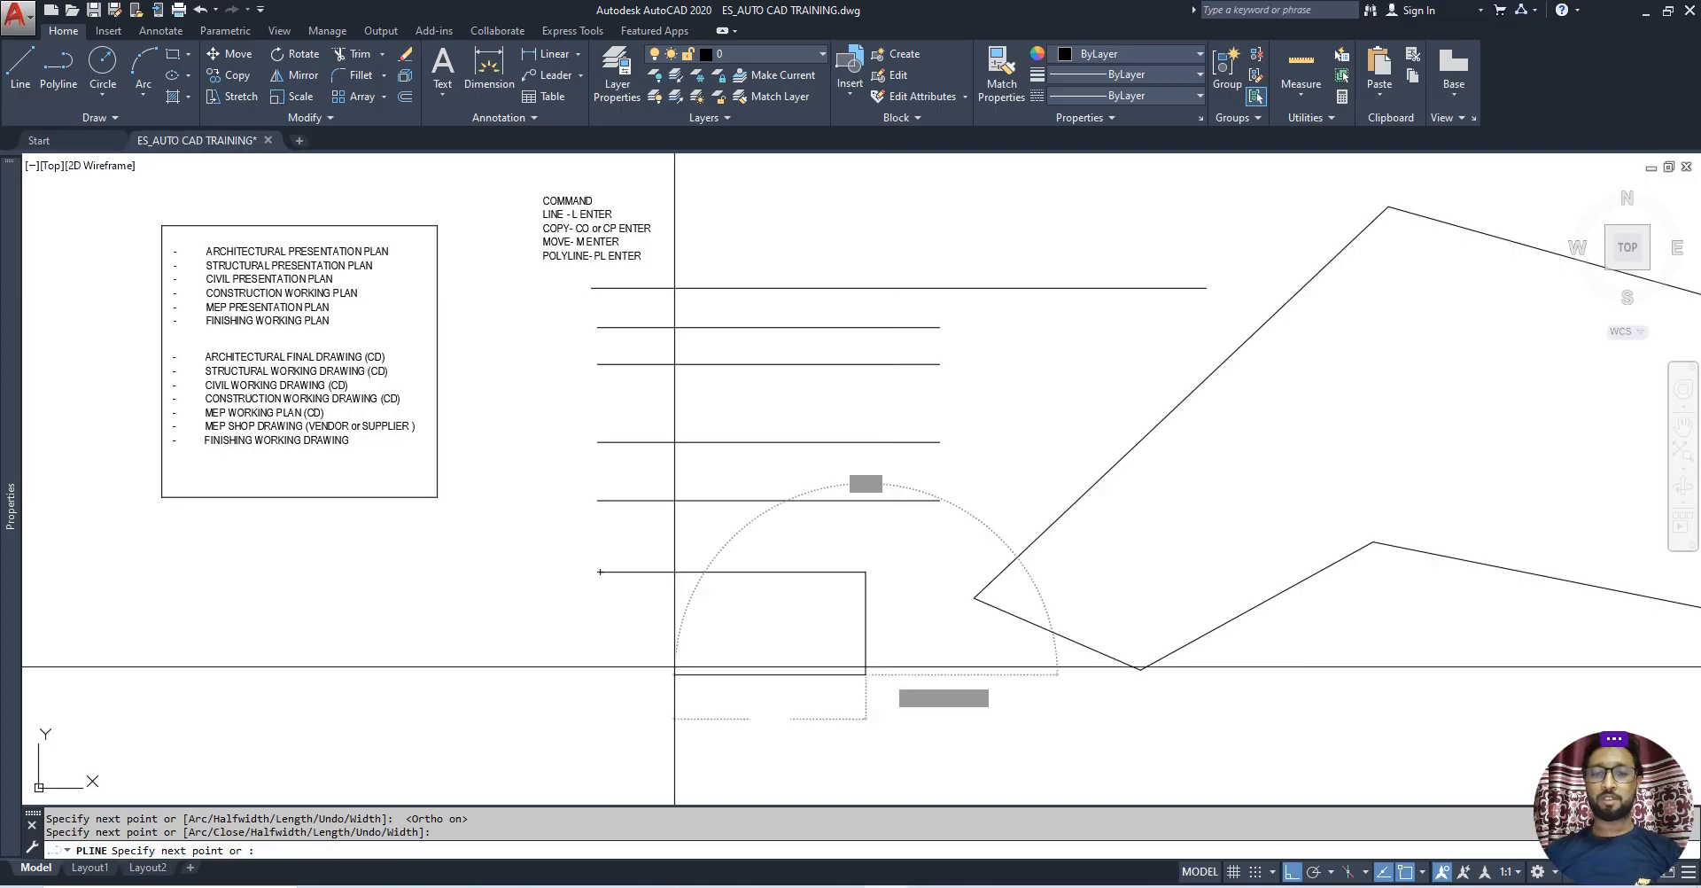
pyautogui.click(657, 675)
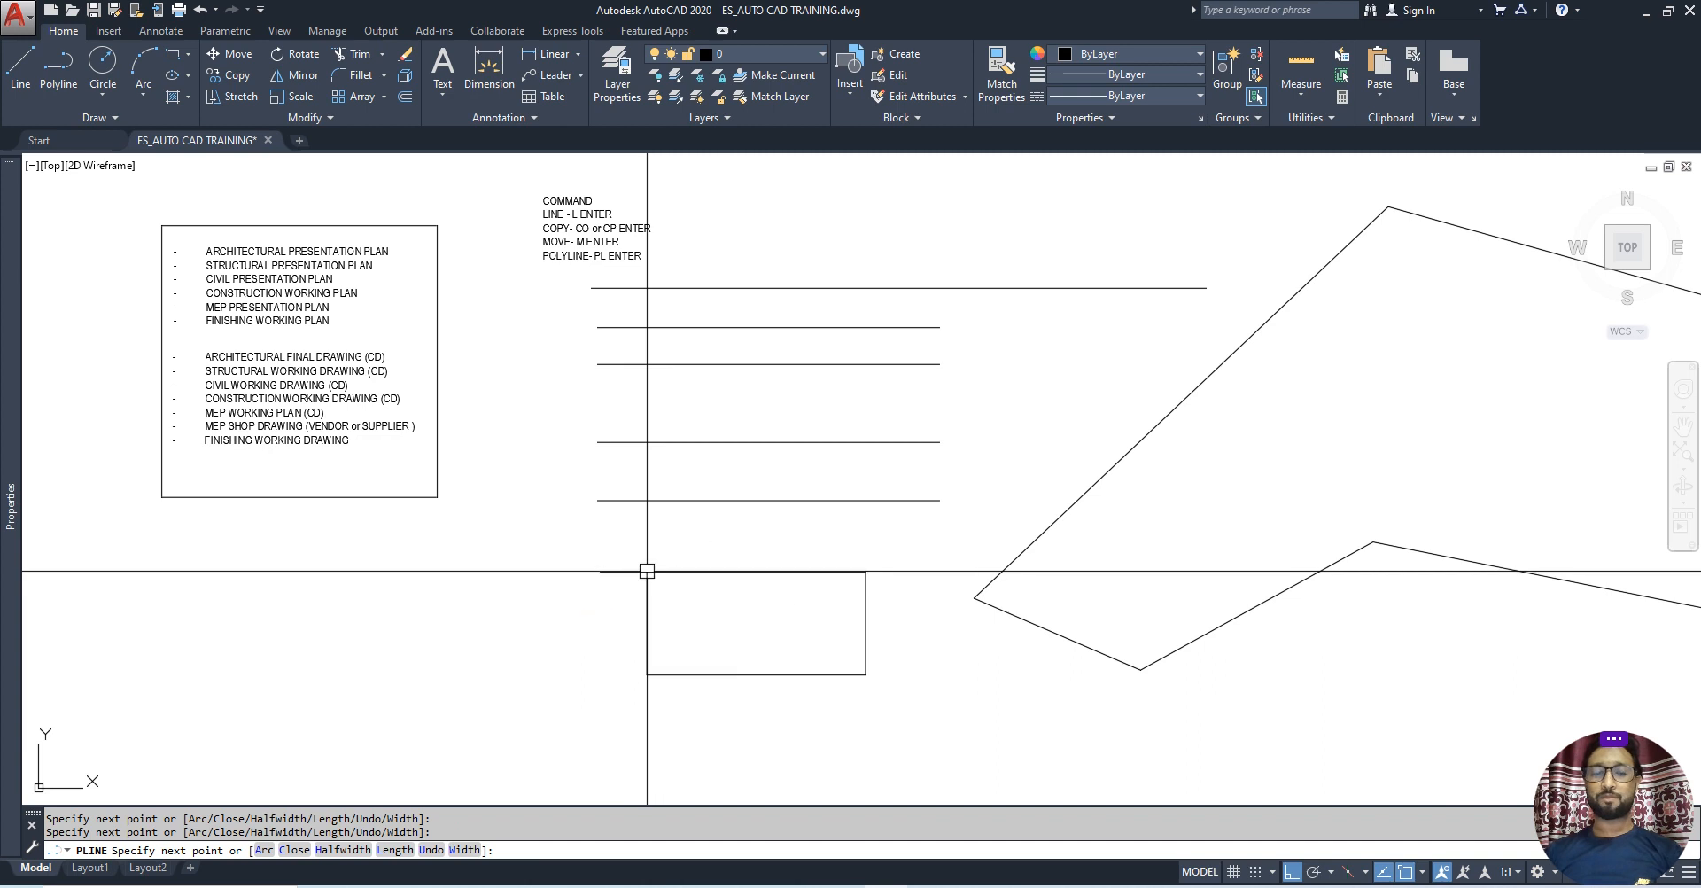
pyautogui.press('Escape')
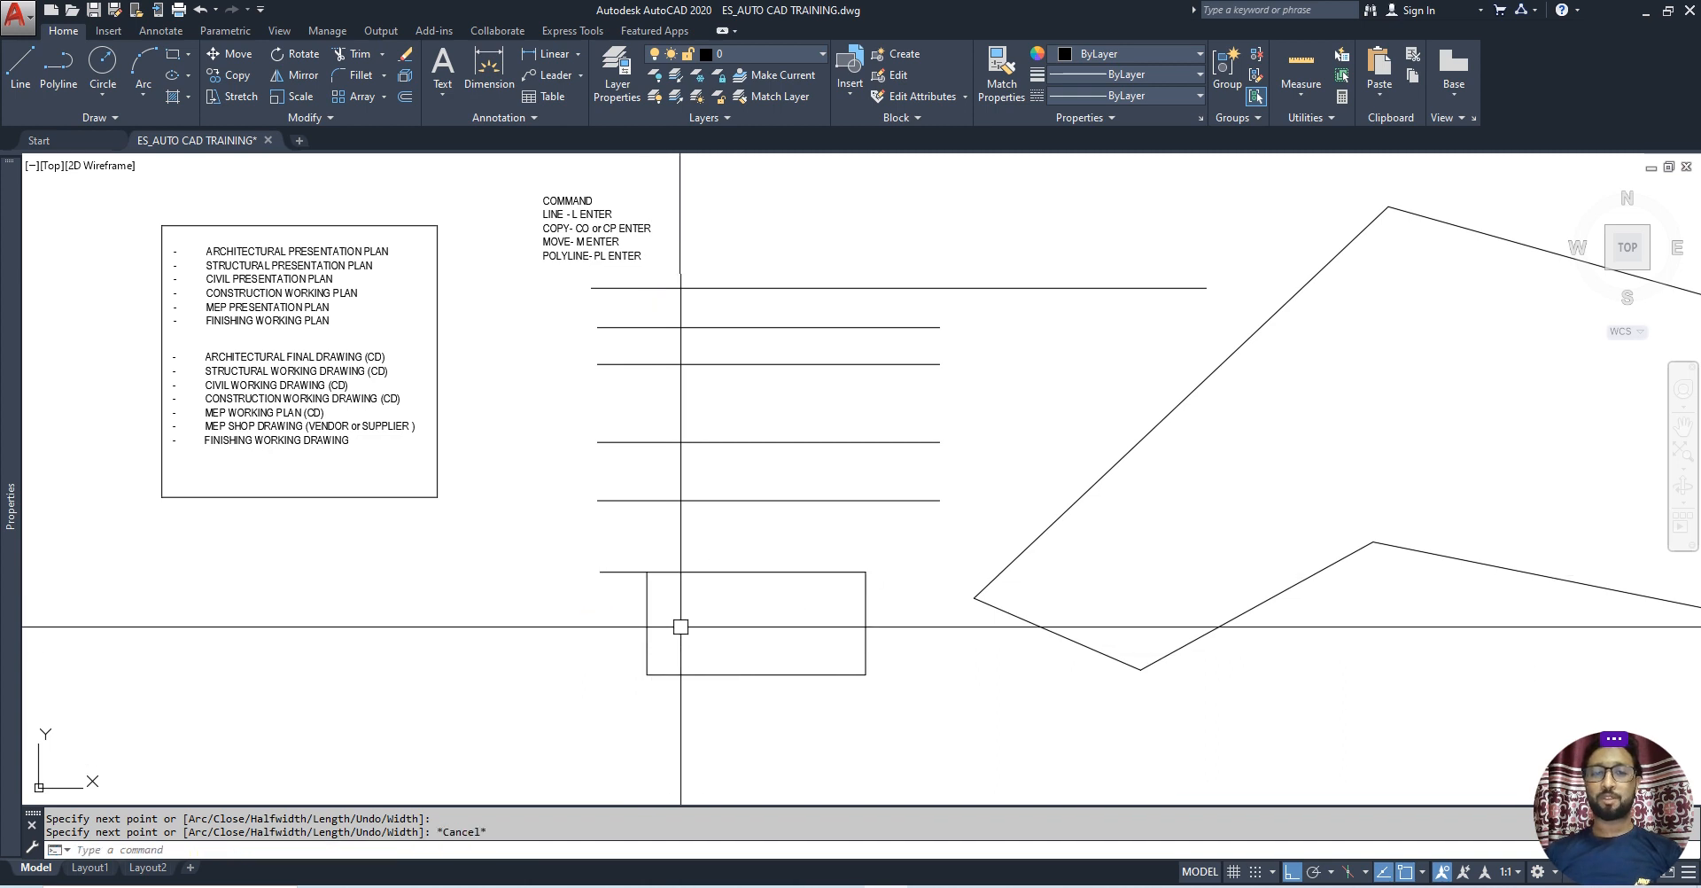
# Select the rectangular polyline to examine its segments and overhanging end, and clear the selection.
pyautogui.moveTo(681, 627); pyautogui.dragTo(702, 552, button='middle')
pyautogui.click(669, 548)
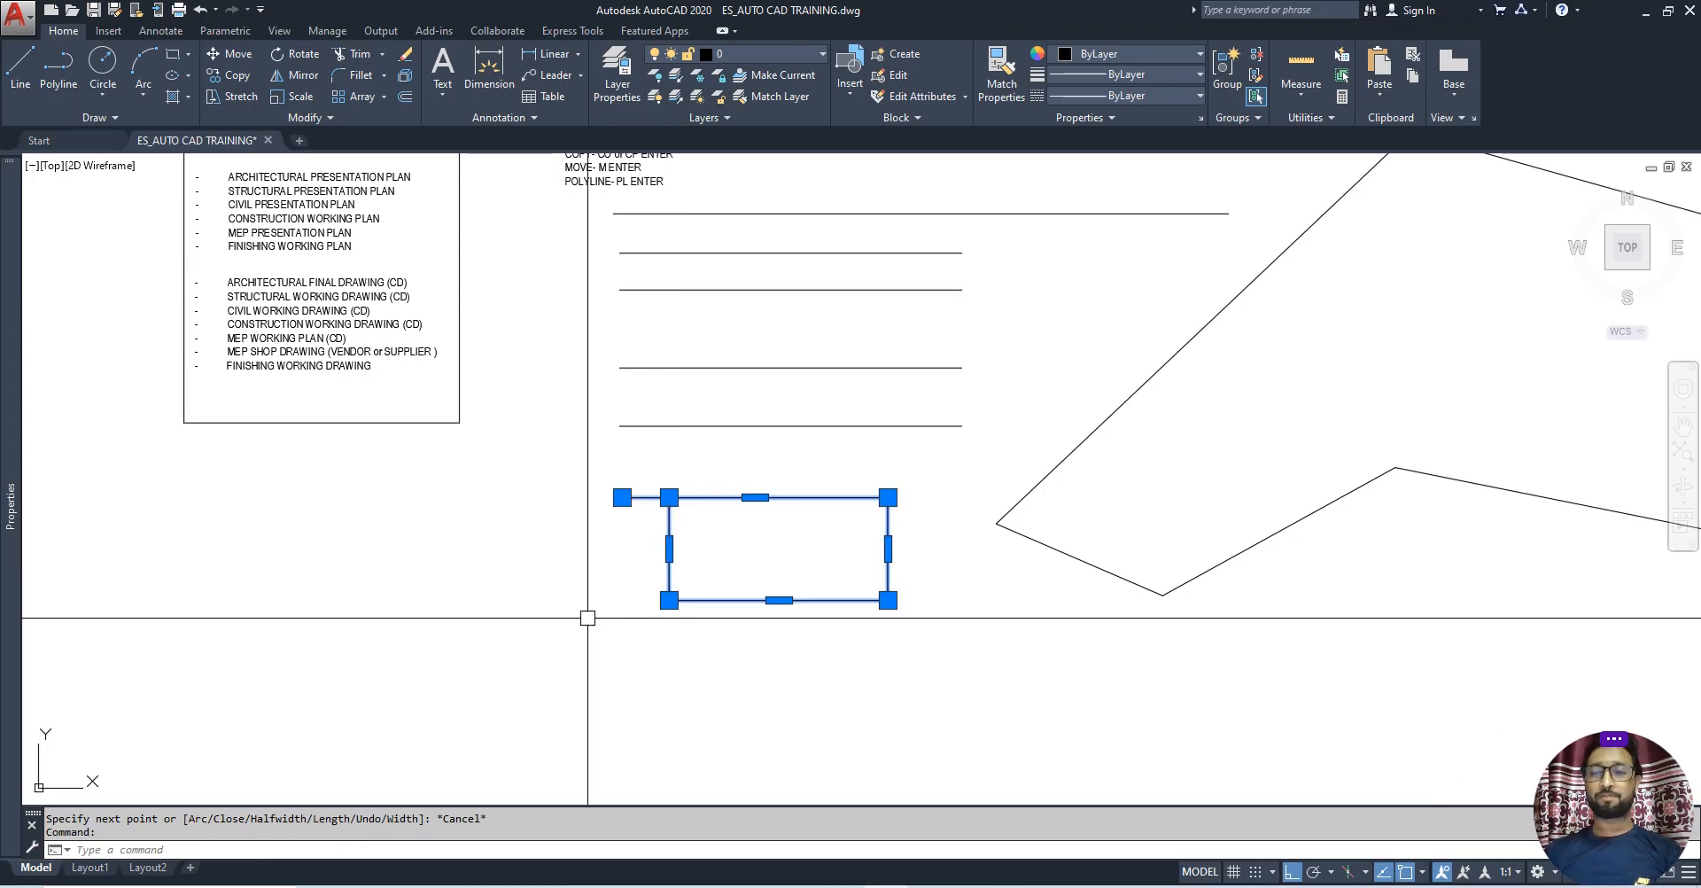
pyautogui.press('Escape')
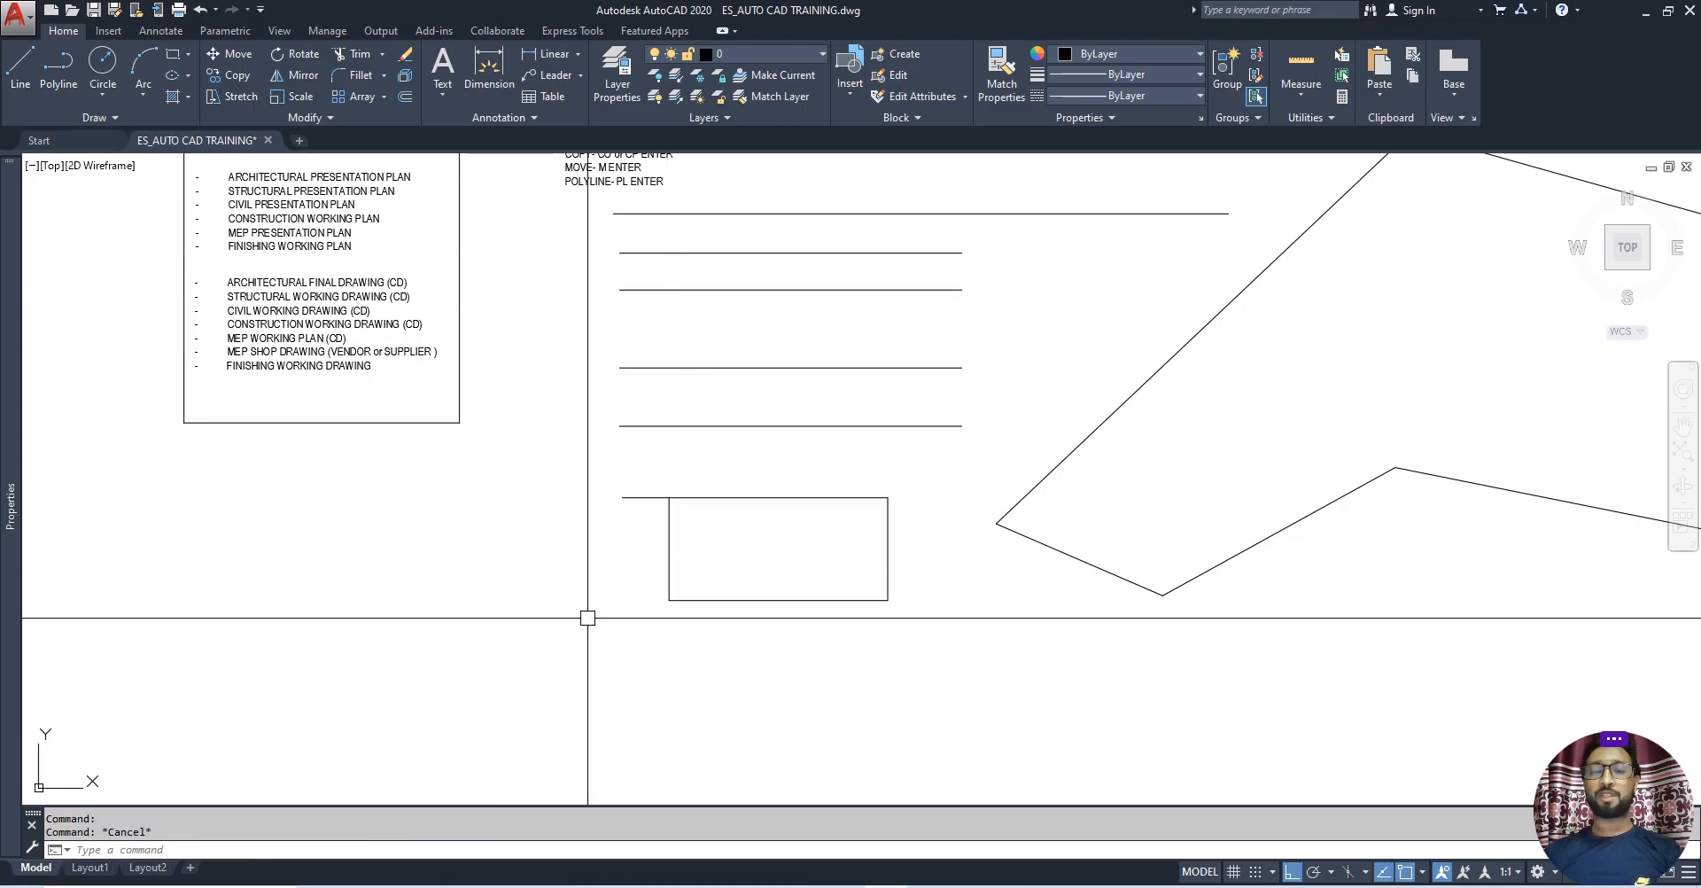
# Fillet the rectangular polyline's left side and top edge into a sharp corner, trimming off the overhanging end.
pyautogui.moveTo(694, 600); pyautogui.dragTo(716, 648, button='middle')
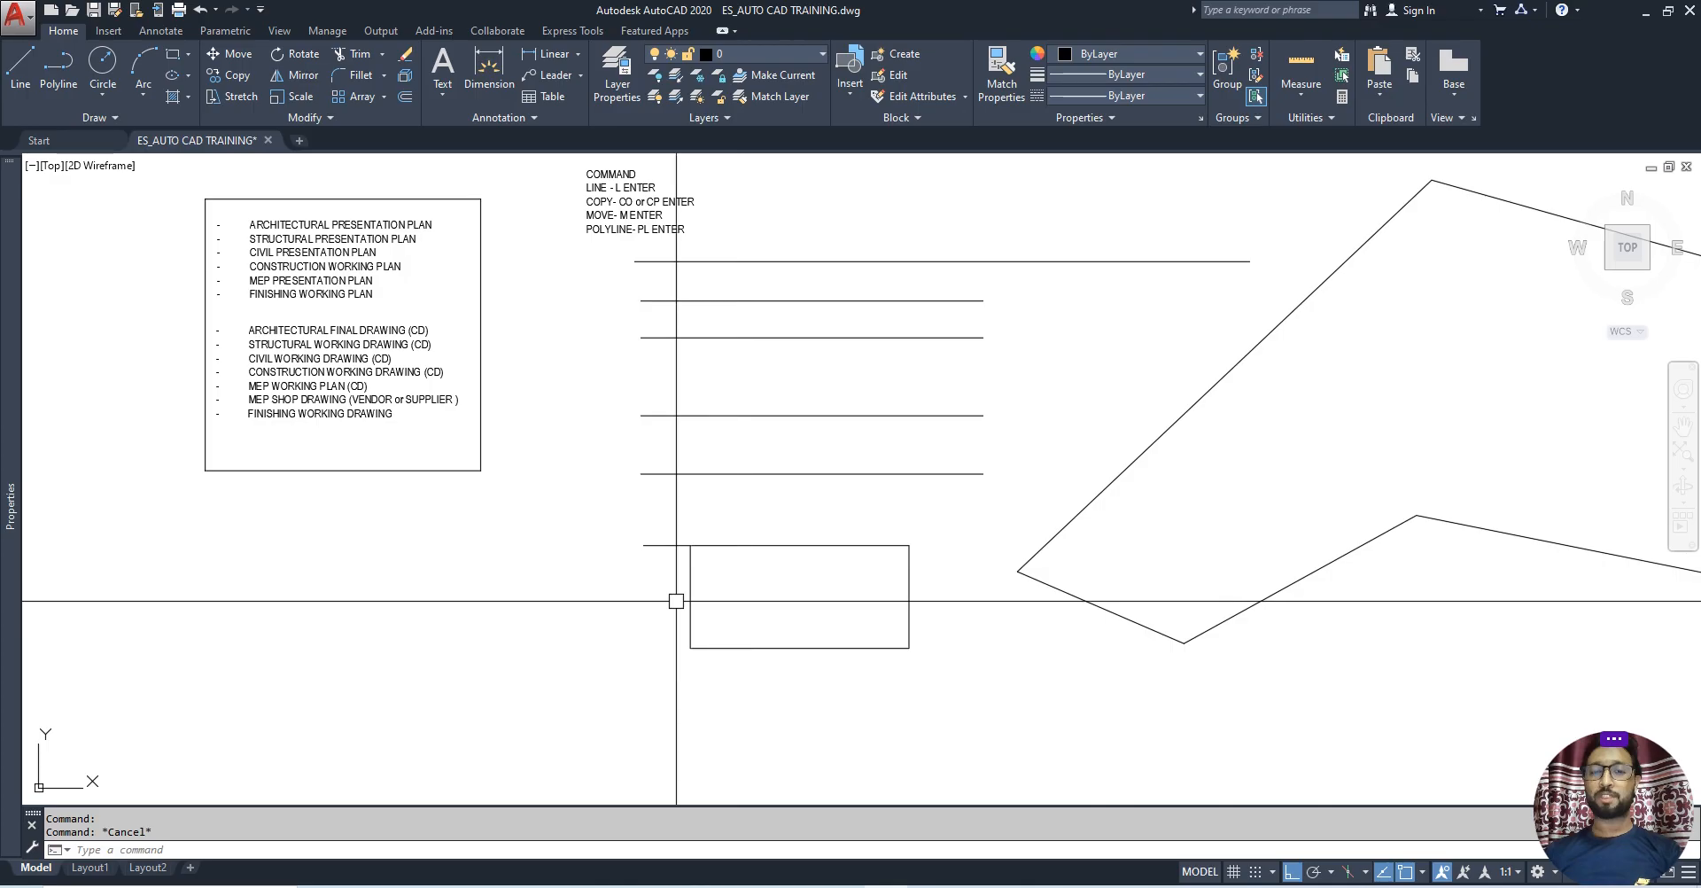
pyautogui.write('F')
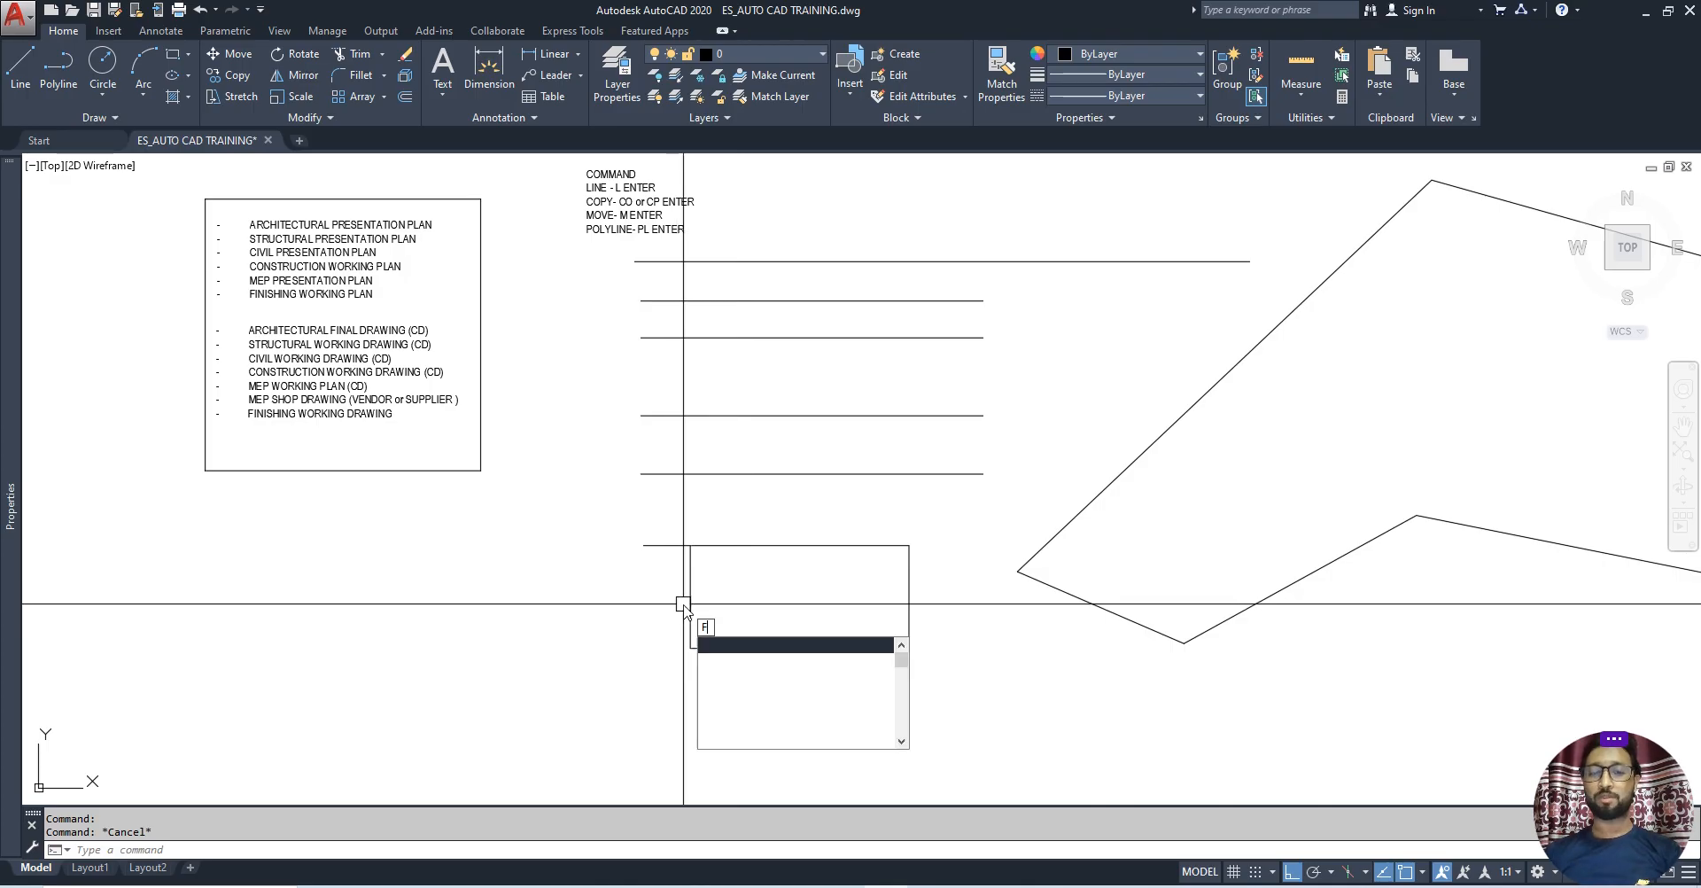
pyautogui.press('Return')
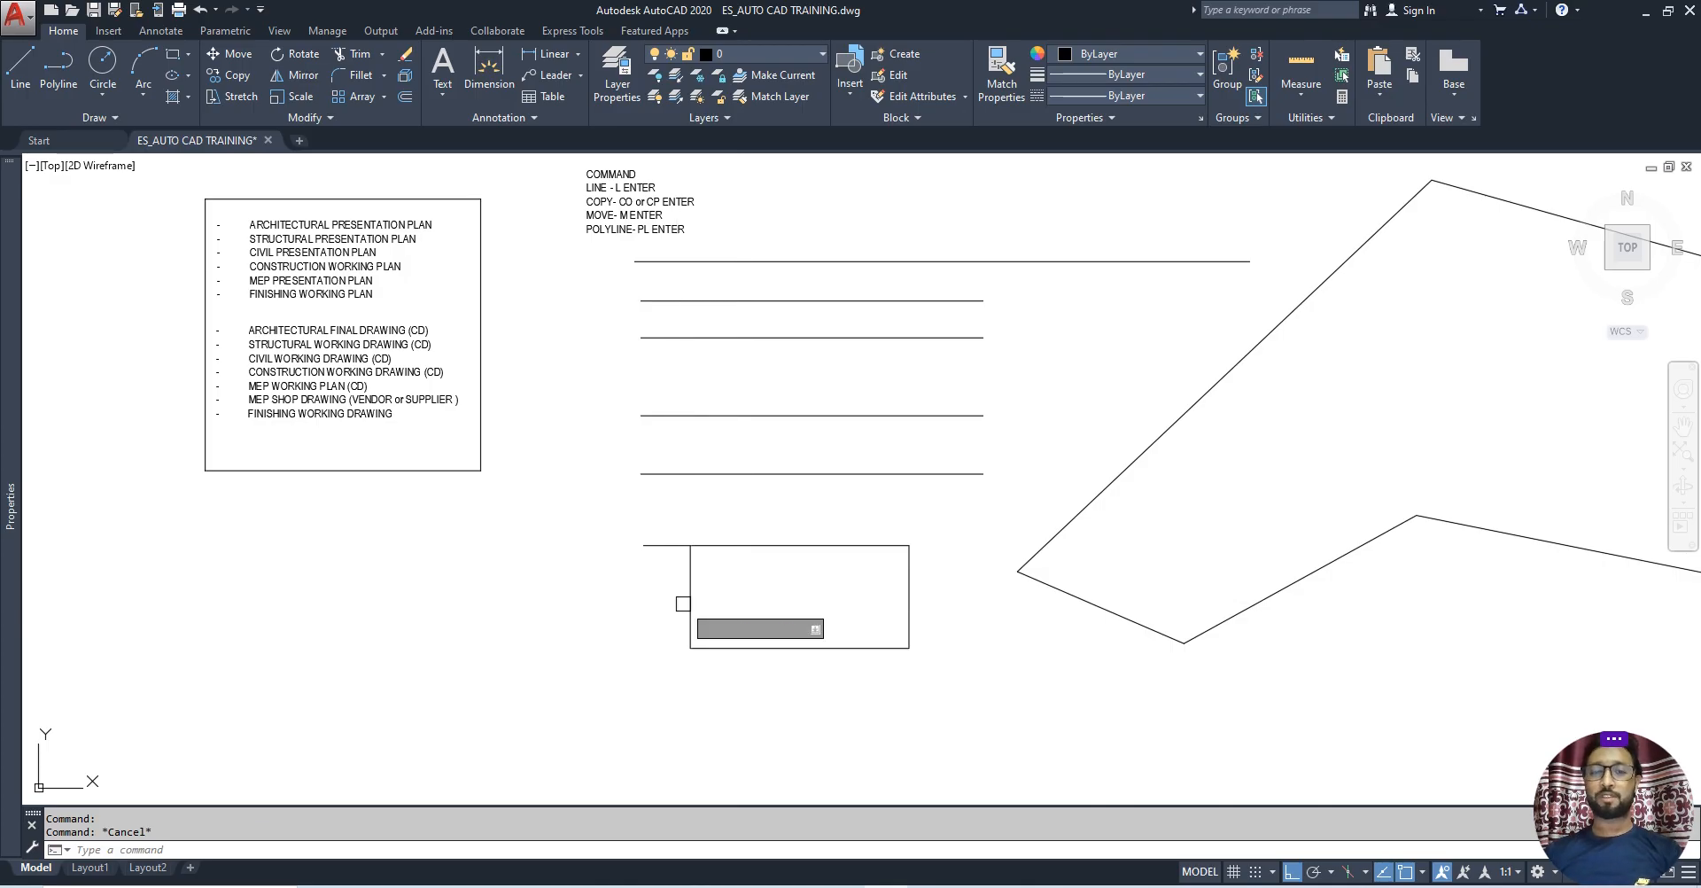
pyautogui.click(692, 581)
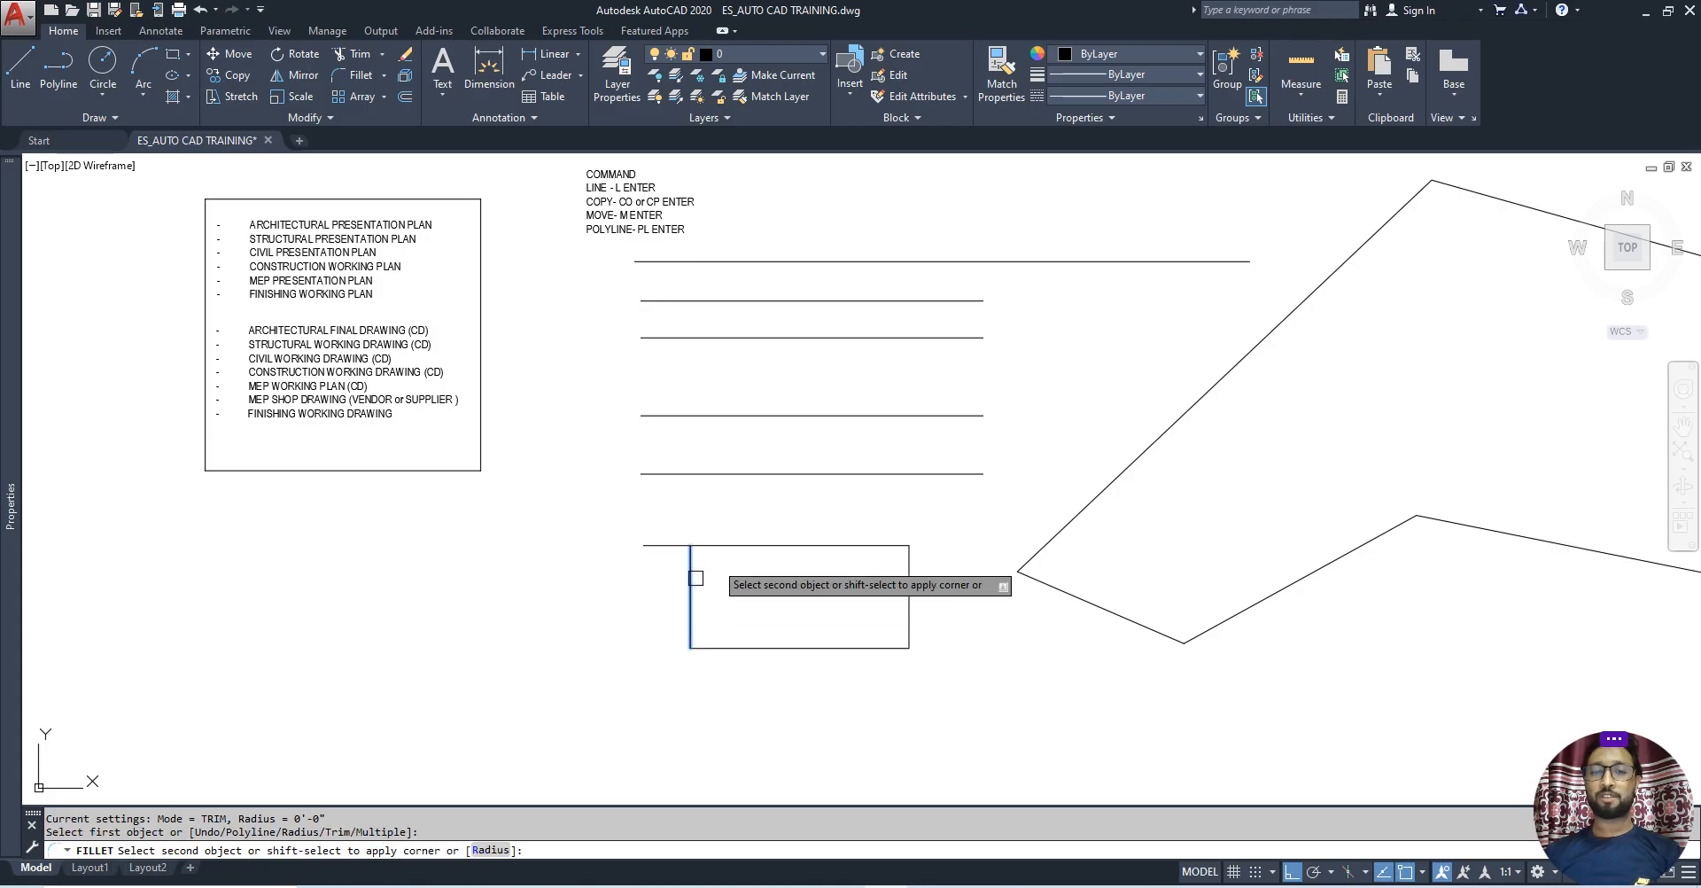
pyautogui.click(724, 547)
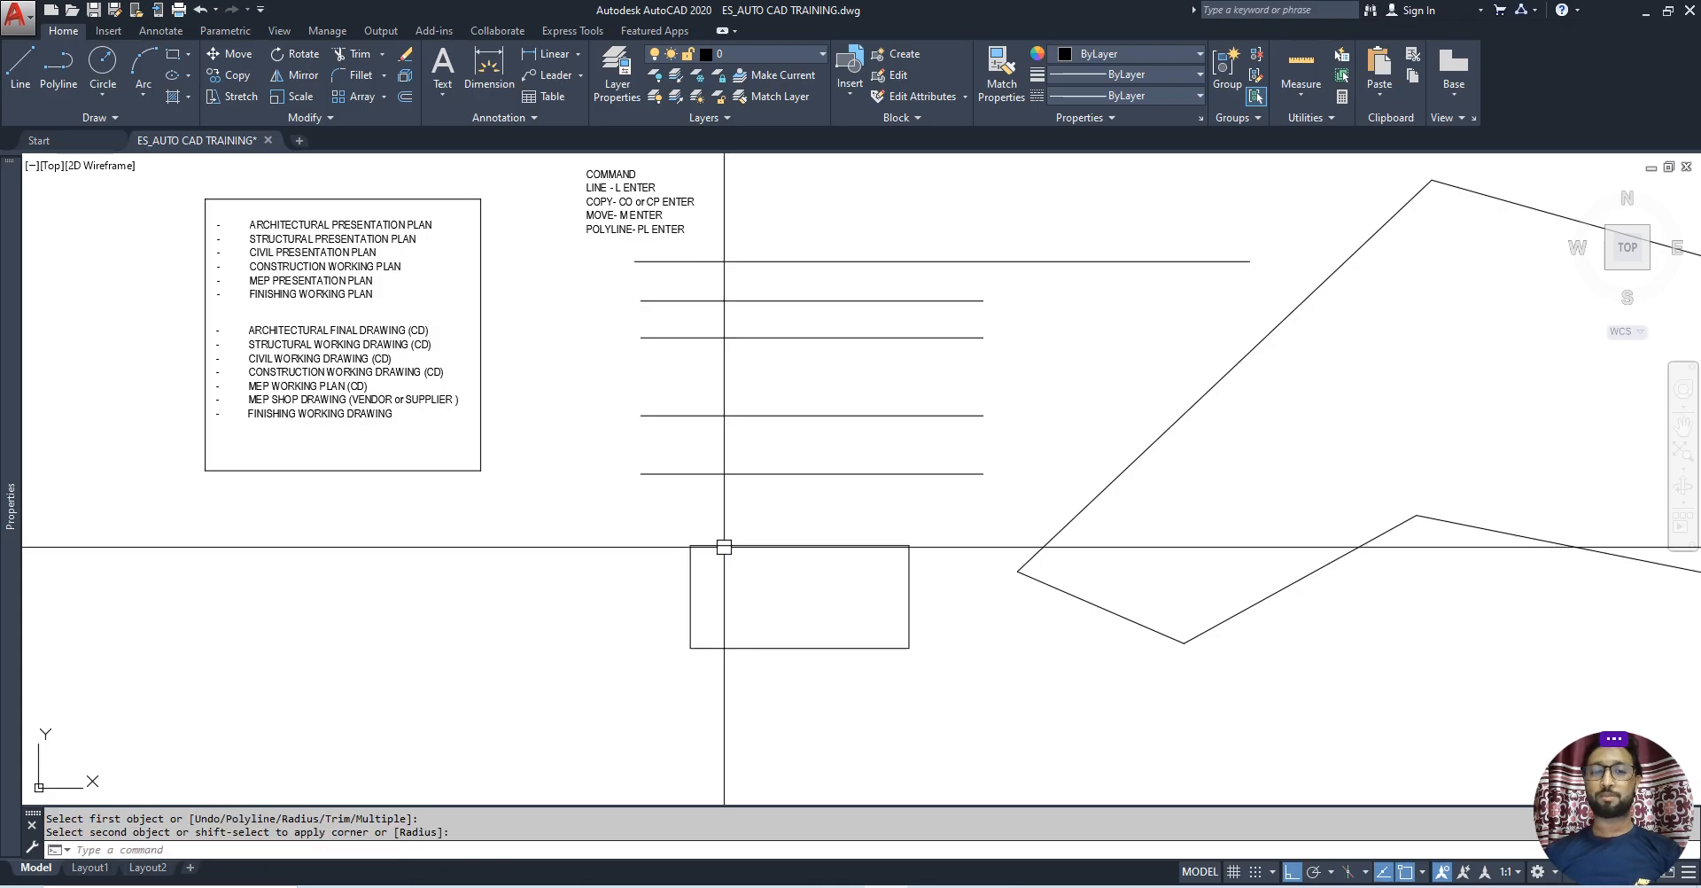
pyautogui.scroll(-3, 724, 548)
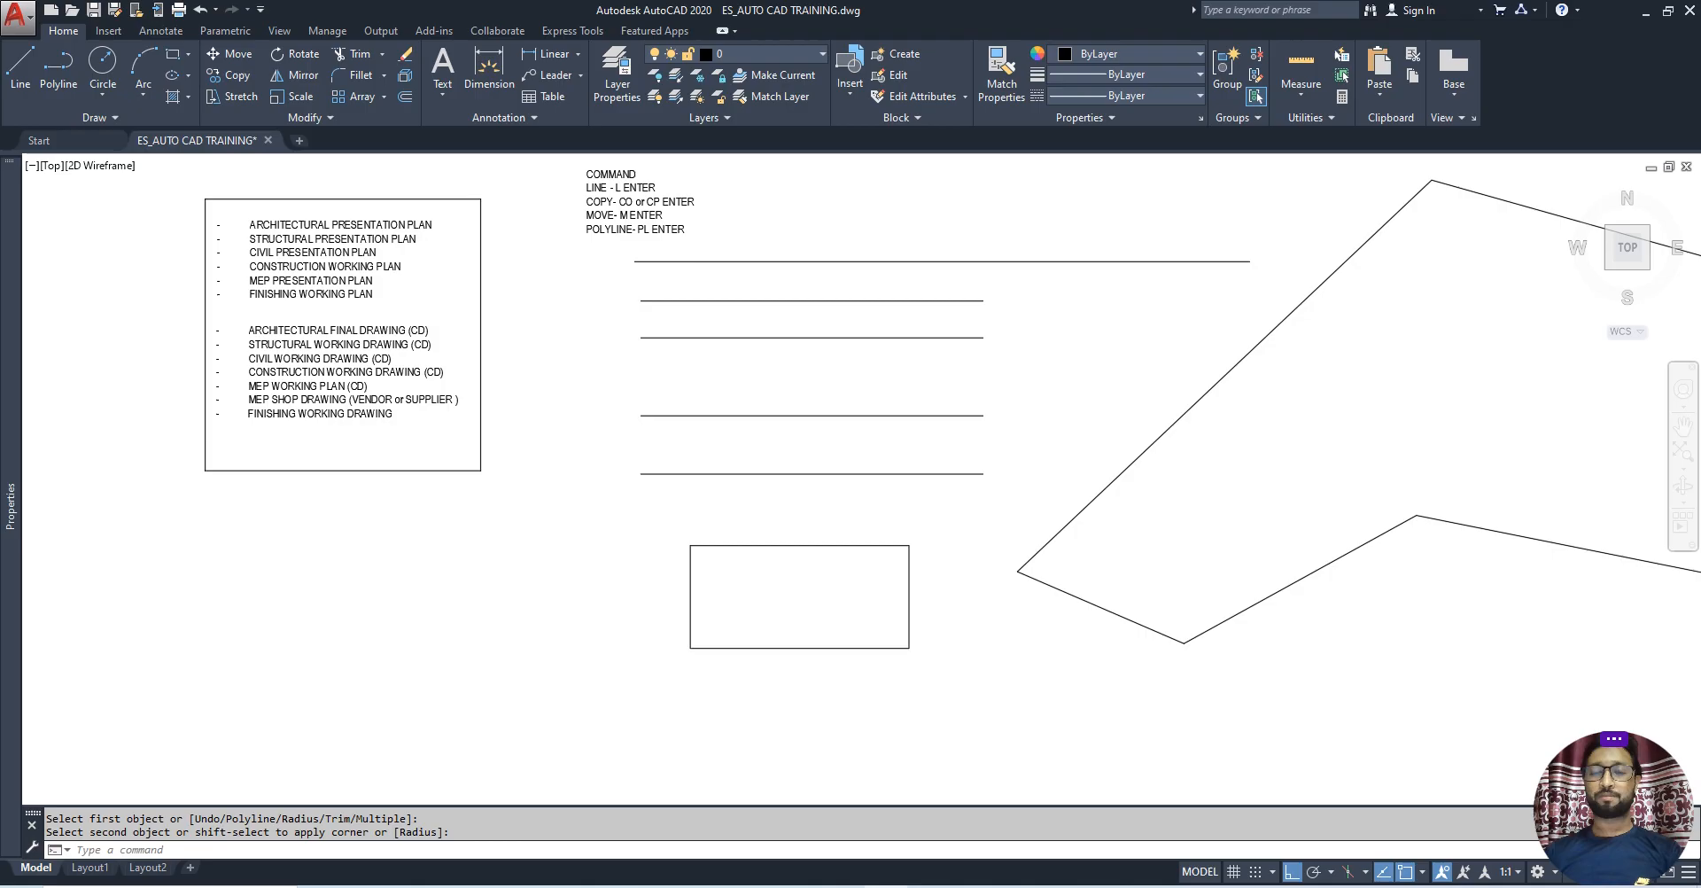